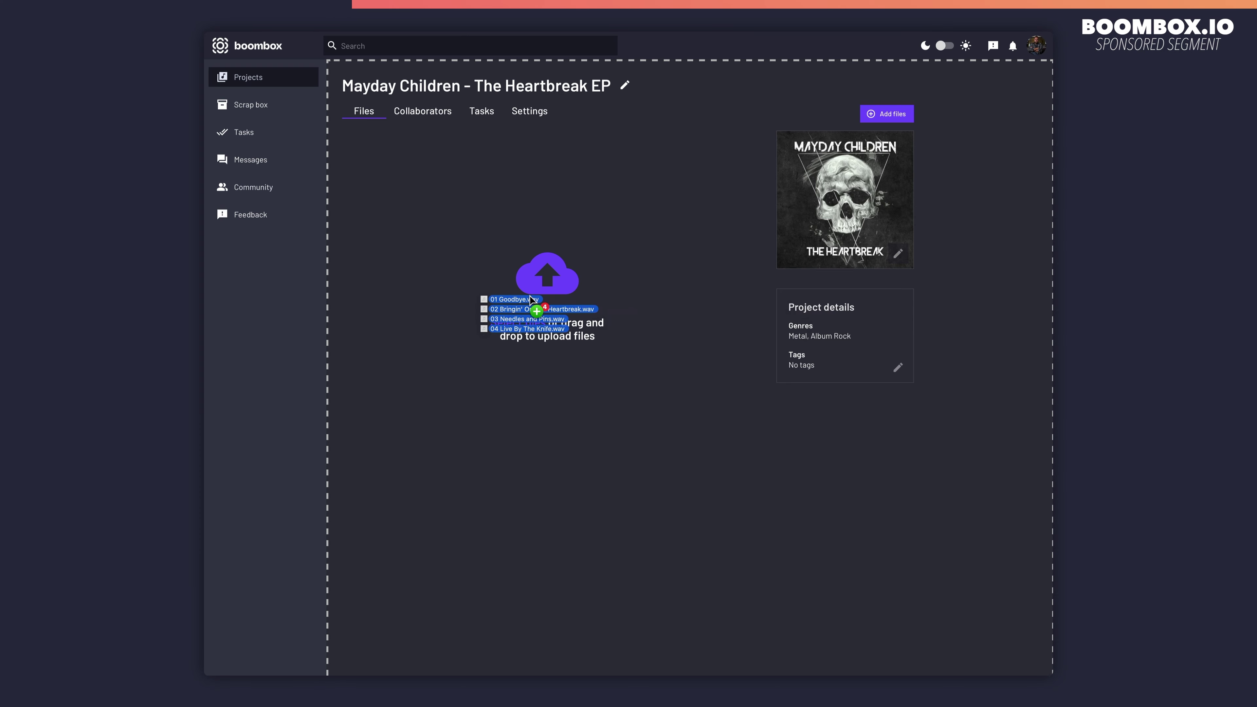
Upload the four WAV tracks to the Mayday Children project and pick the matching person as collaborator on Running Out of Time V1
{"action": "left_click_drag", "start_coordinate": [483, 297], "coordinate": [531, 296]}
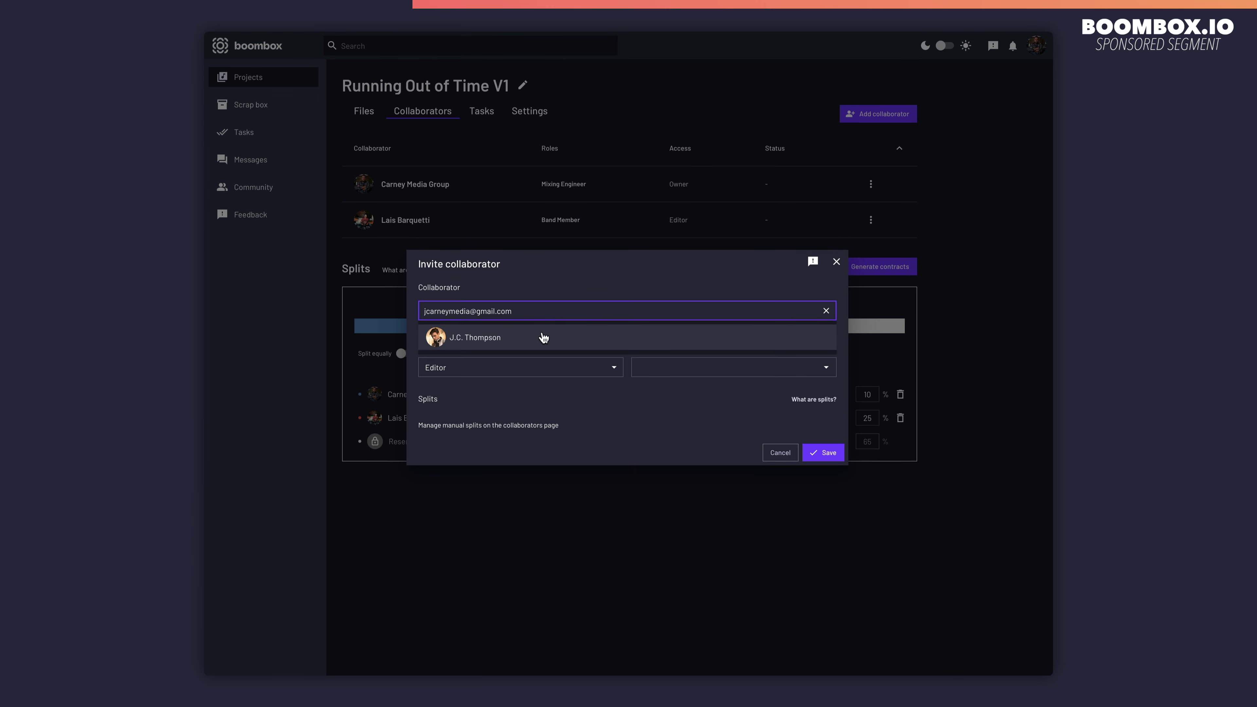
{"action": "left_click", "coordinate": [543, 336]}
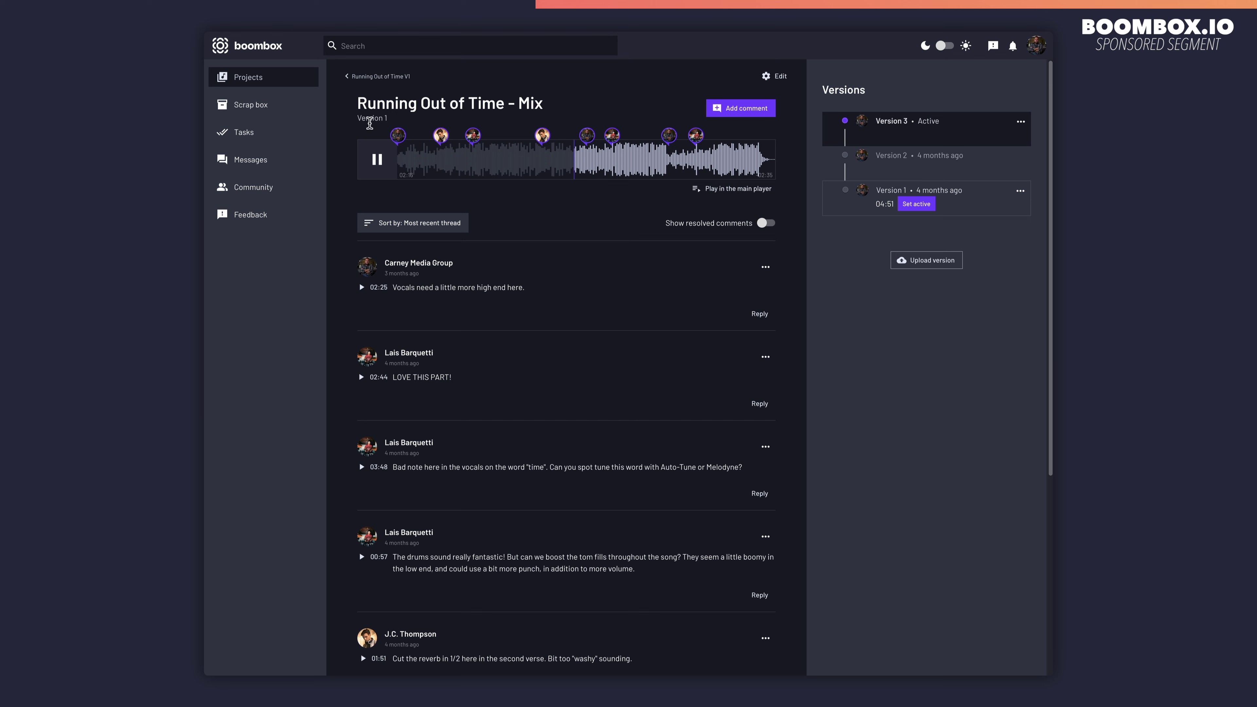
Browse versions 1, 2 and 3 of the Running Out of Time mix and review their comments
{"action": "scroll", "coordinate": [543, 140], "scroll_direction": "down", "scroll_amount": 6}
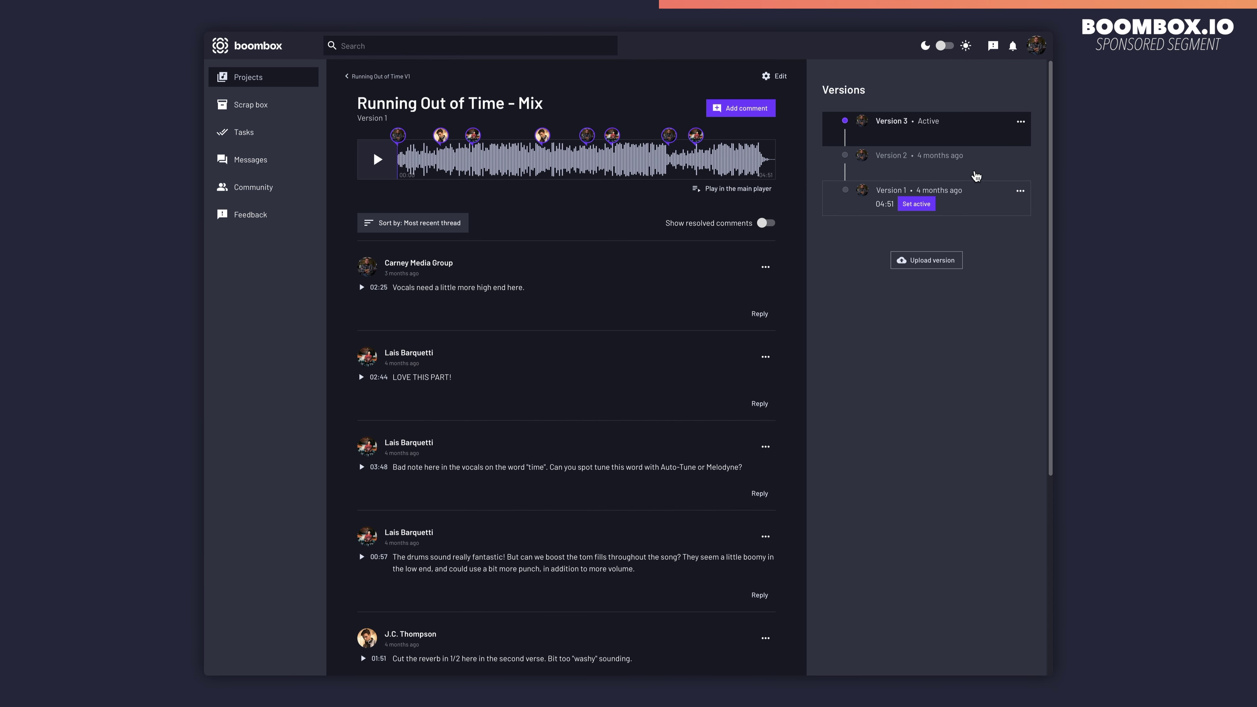
{"action": "left_click", "coordinate": [976, 173]}
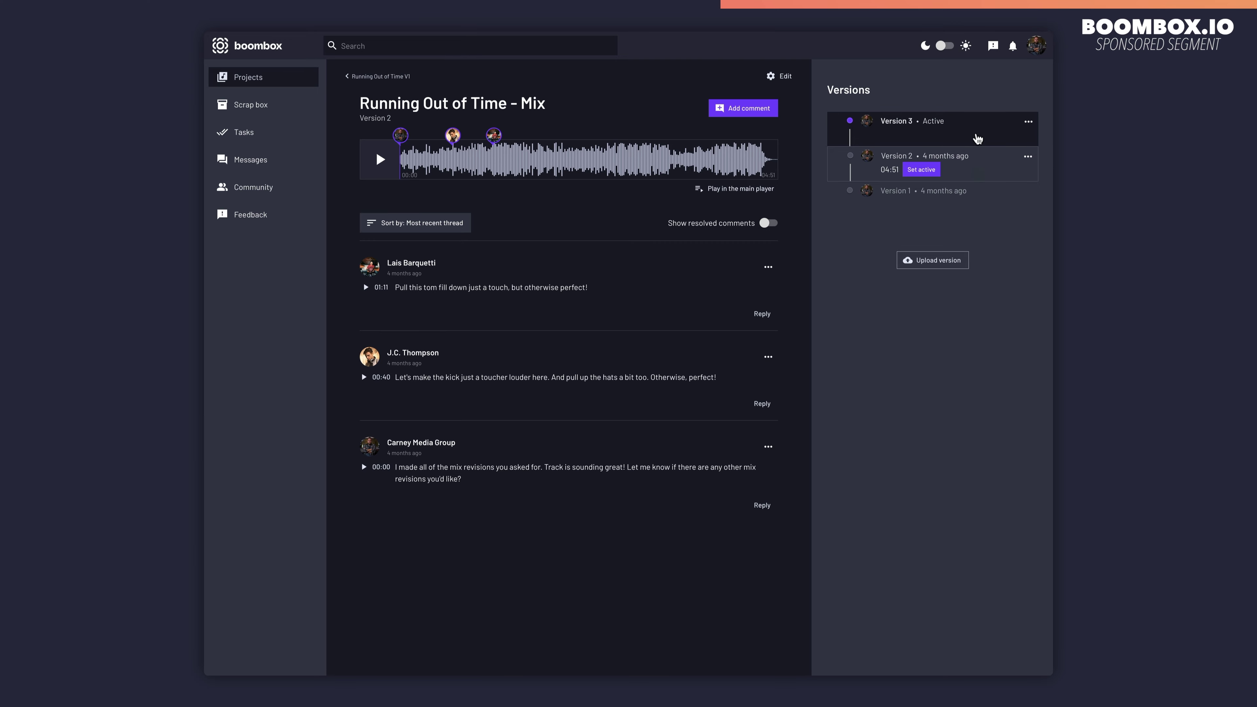
{"action": "left_click", "coordinate": [978, 138]}
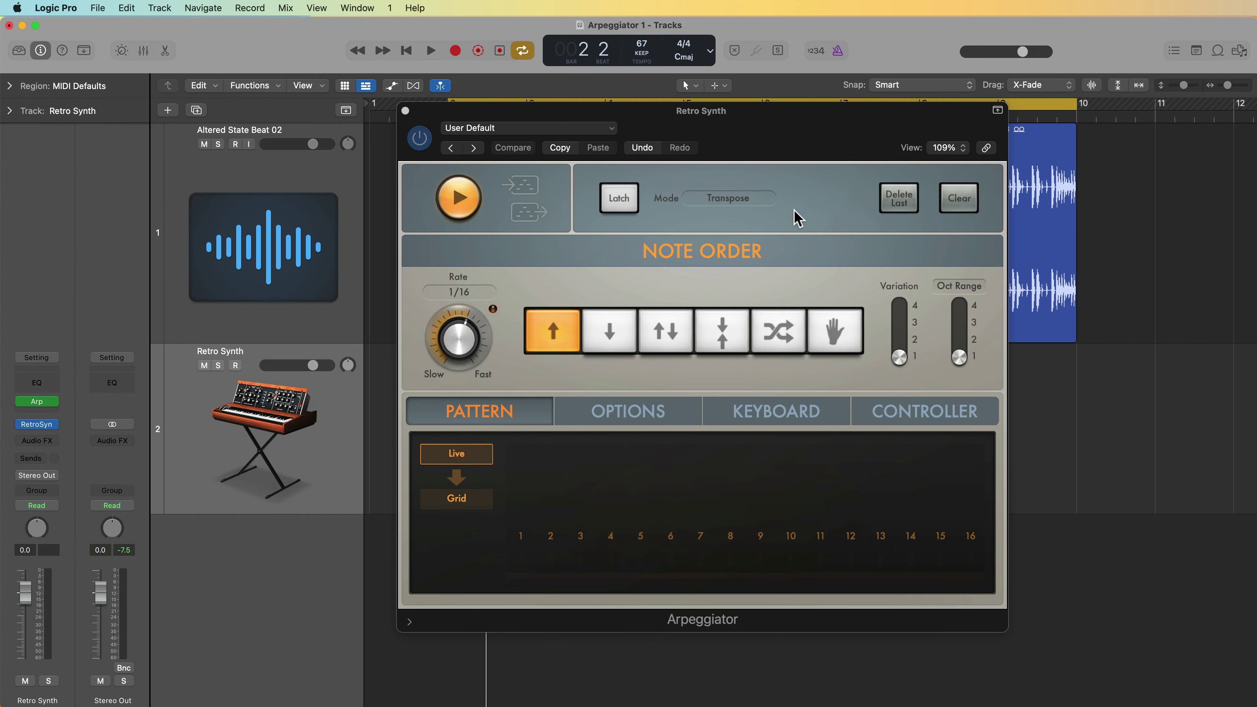
Switch to Logic Pro, close the Arpeggiator window and inspect the instrument on the Retro Synth track
{"action": "left_click", "coordinate": [406, 111]}
{"action": "left_click", "coordinate": [405, 110]}
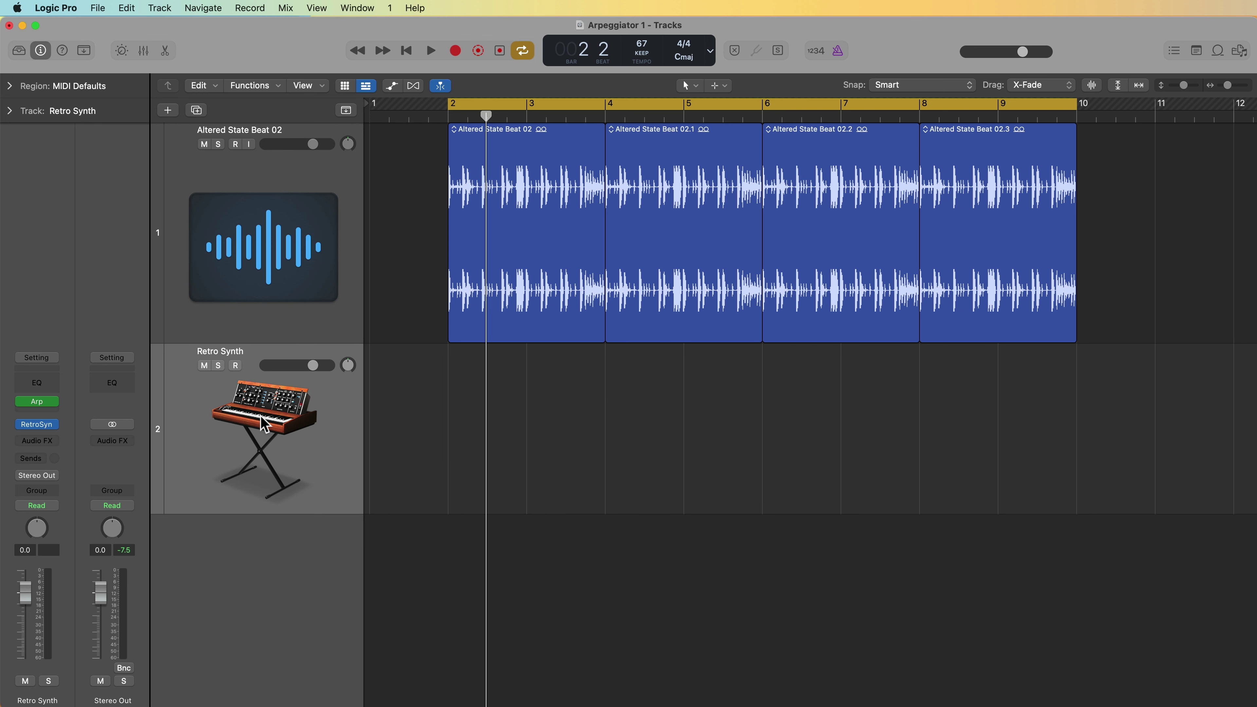
{"action": "left_click", "coordinate": [37, 426]}
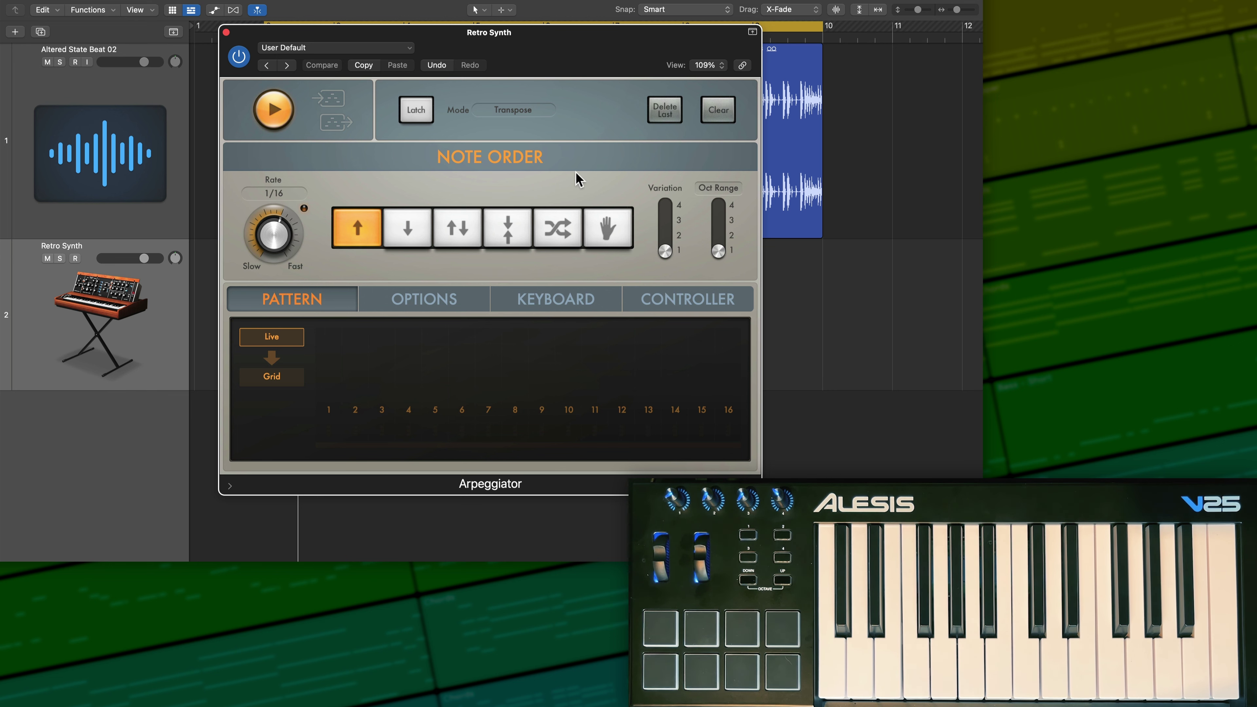
Try the Arpeggiator's Latch and play switches, ending with Latch off and the Arpeggiator on
{"action": "left_click", "coordinate": [417, 111]}
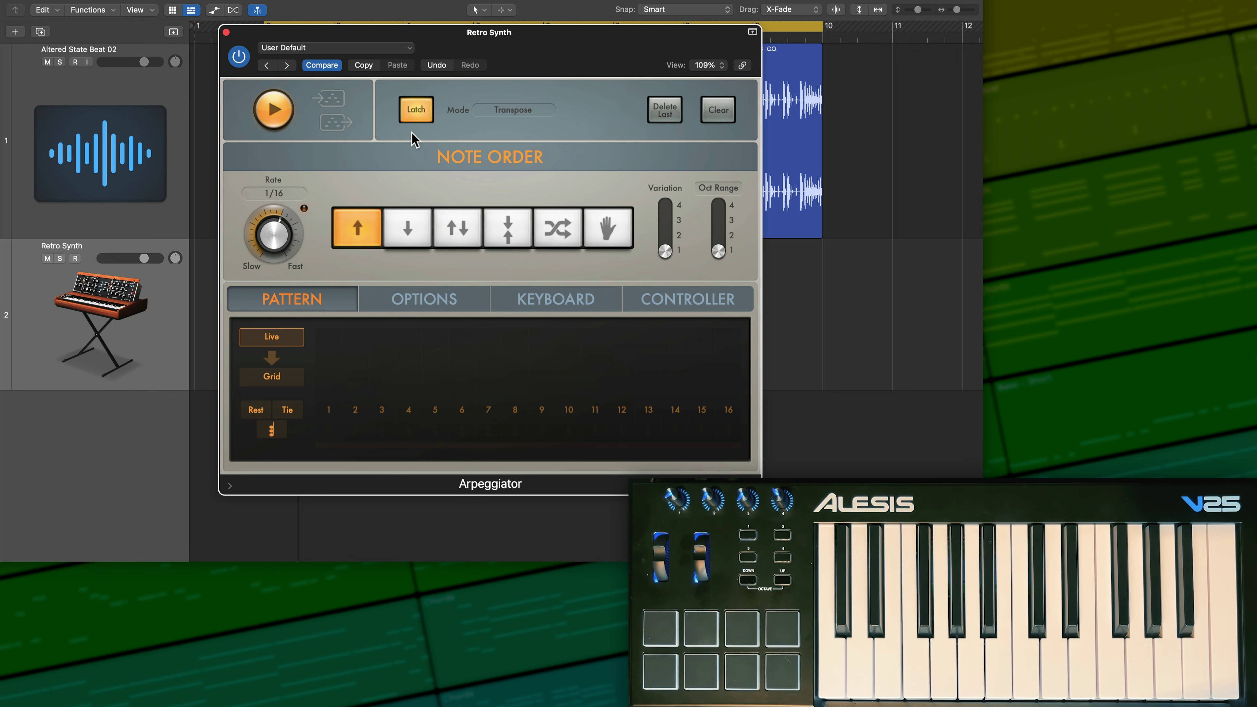
{"action": "left_click", "coordinate": [415, 113]}
{"action": "left_click", "coordinate": [413, 116]}
{"action": "left_click", "coordinate": [413, 116]}
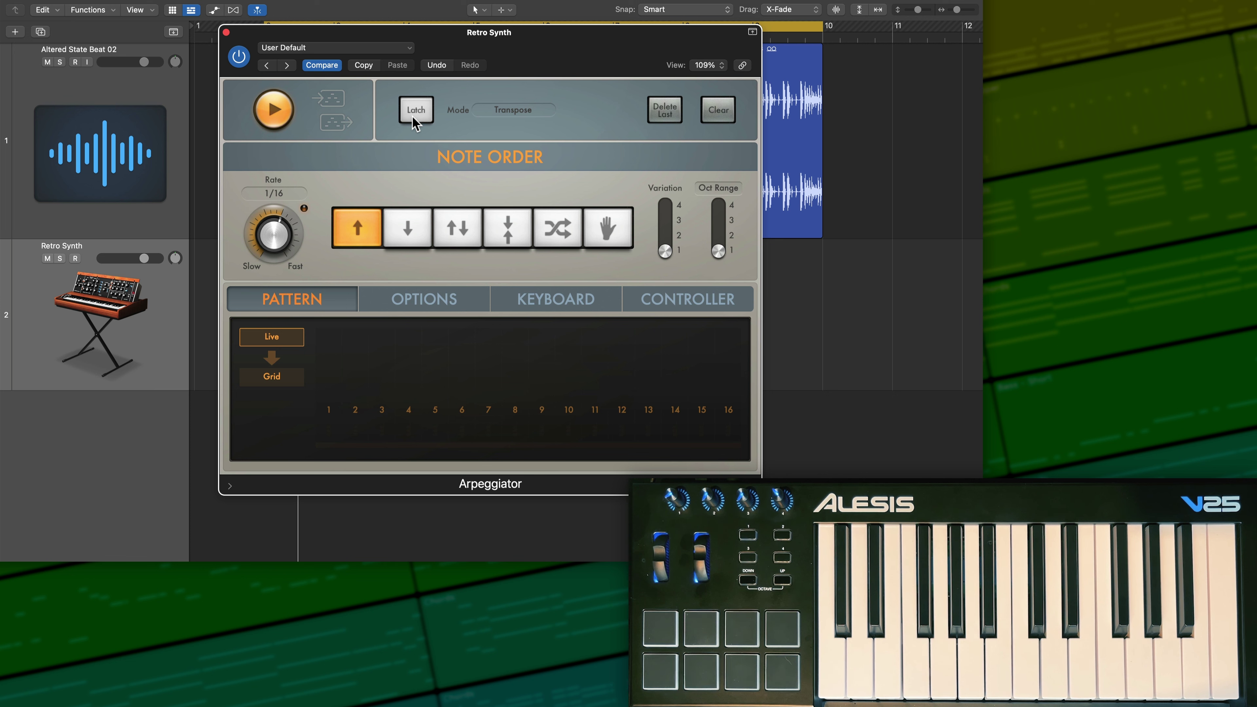
{"action": "left_click", "coordinate": [279, 118]}
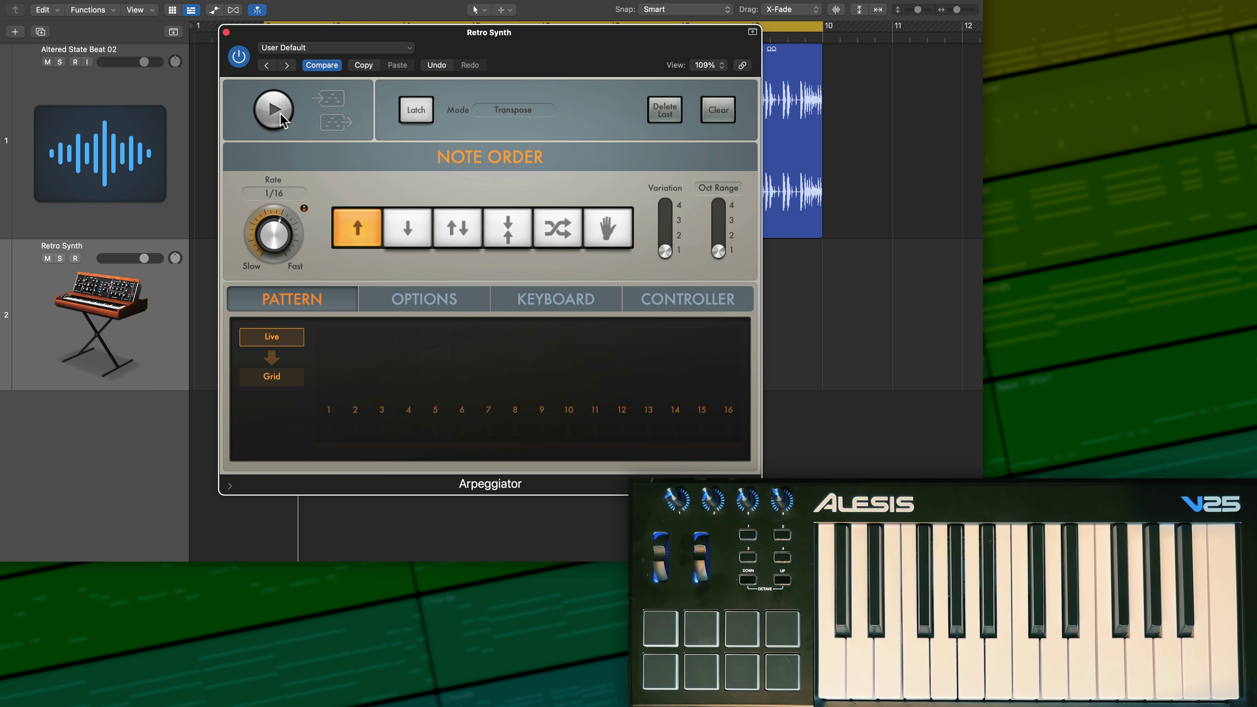
{"action": "left_click", "coordinate": [284, 121]}
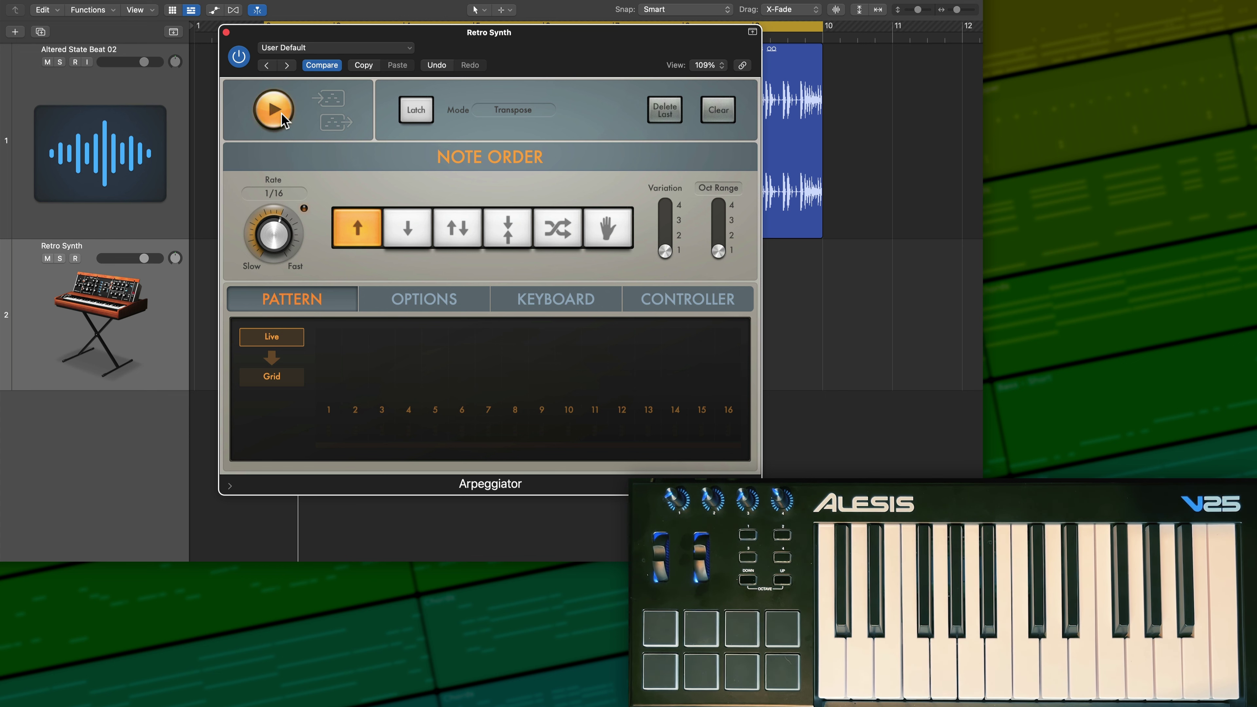
Turn on Latch in Reset mode in the Arpeggiator and record-enable the Retro Synth track
{"action": "left_click", "coordinate": [420, 115]}
{"action": "left_click", "coordinate": [512, 110]}
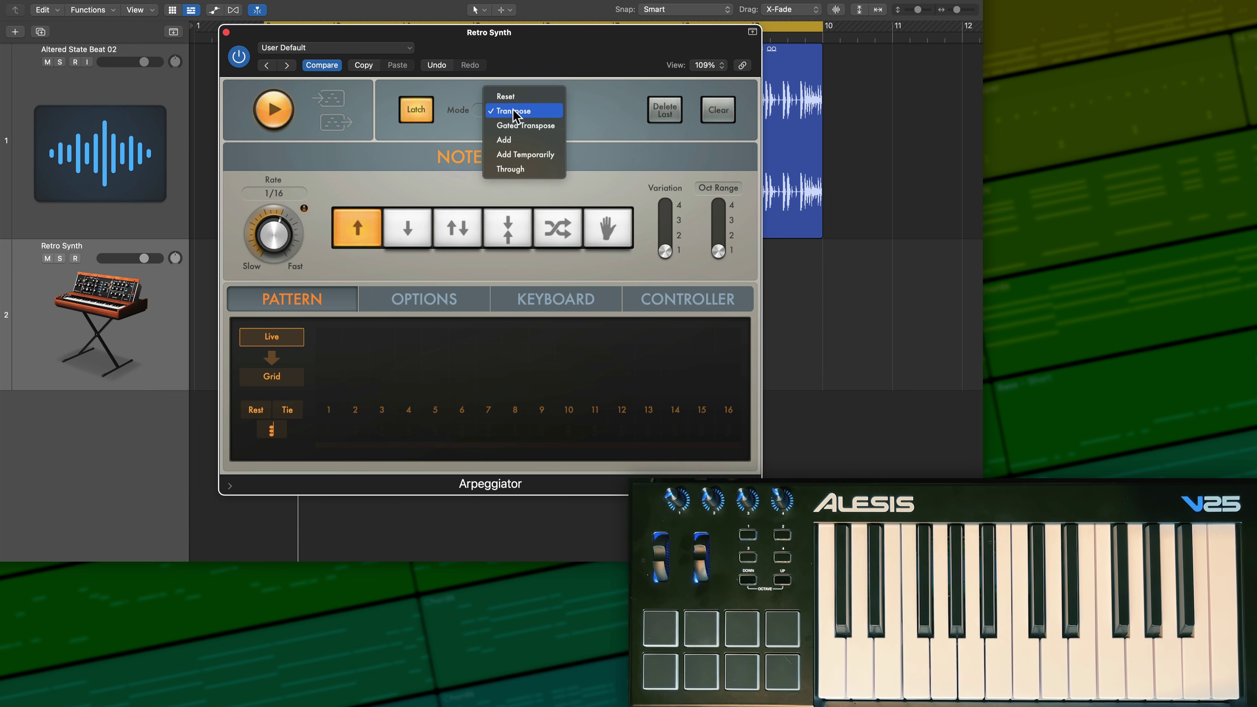
{"action": "left_click", "coordinate": [537, 97]}
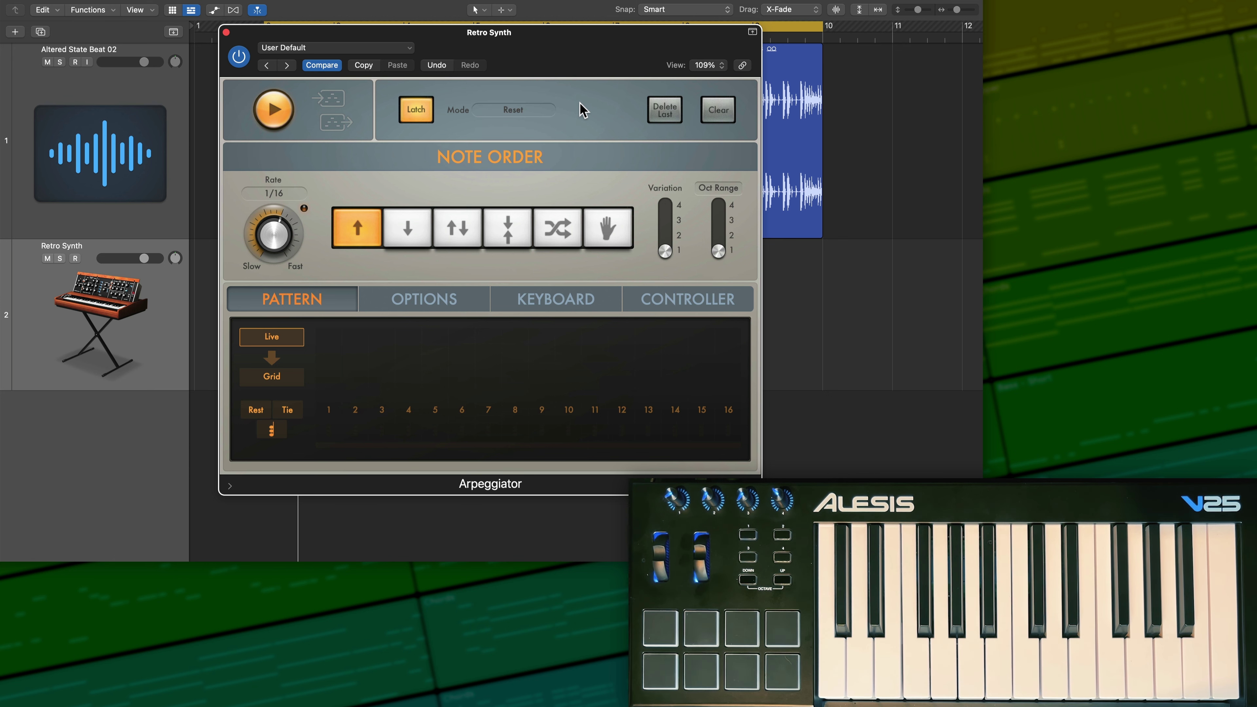
{"action": "left_click", "coordinate": [76, 258]}
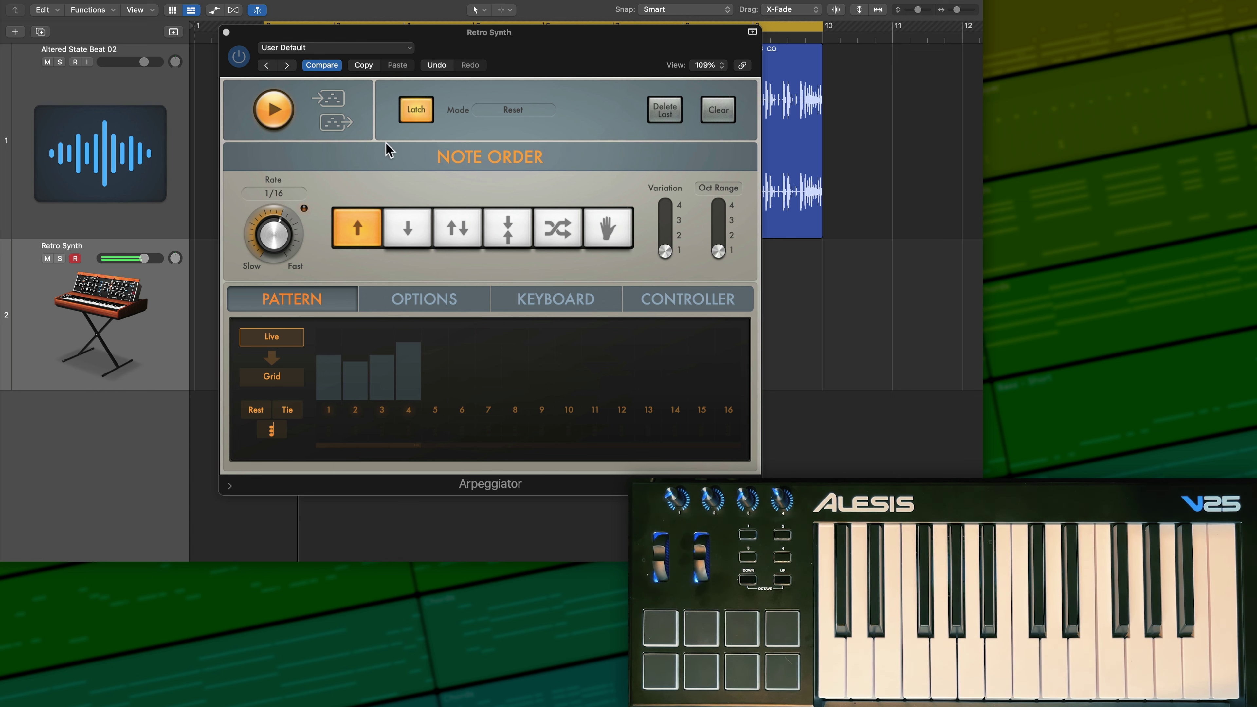
Stop the Arpeggiator, restart it to audition the latched chord, and stop it again
{"action": "left_click", "coordinate": [273, 110]}
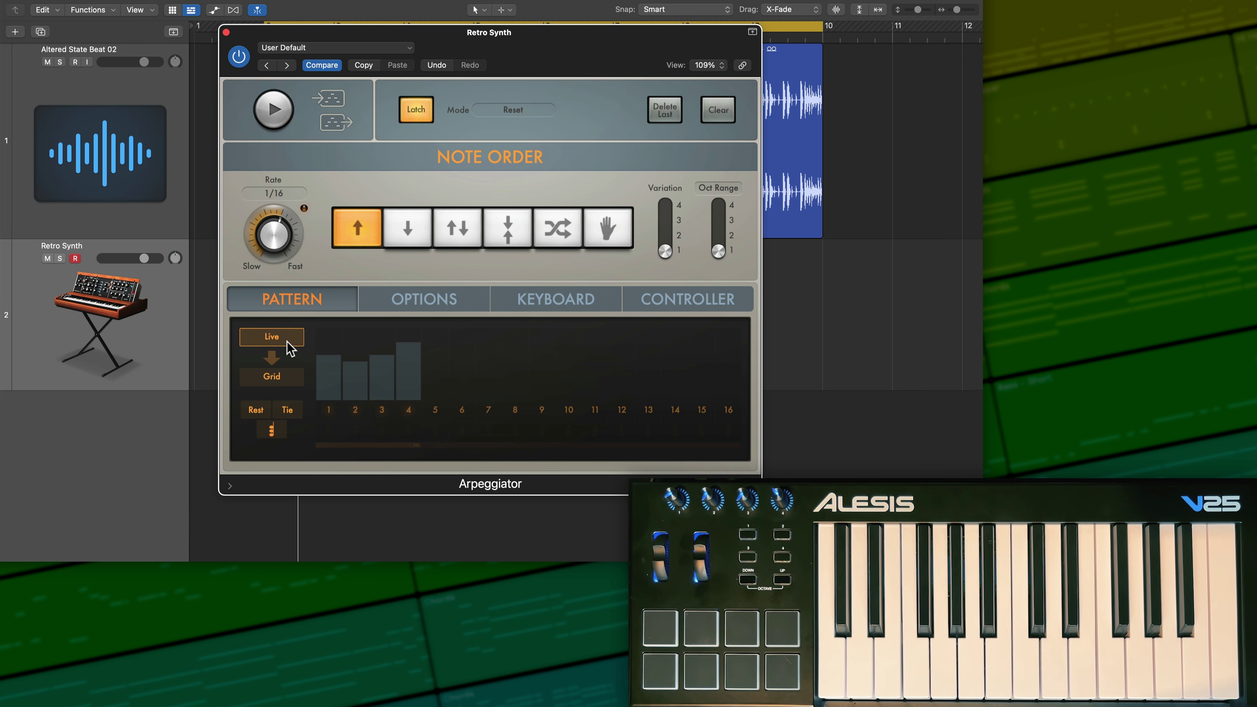
{"action": "left_click", "coordinate": [278, 122]}
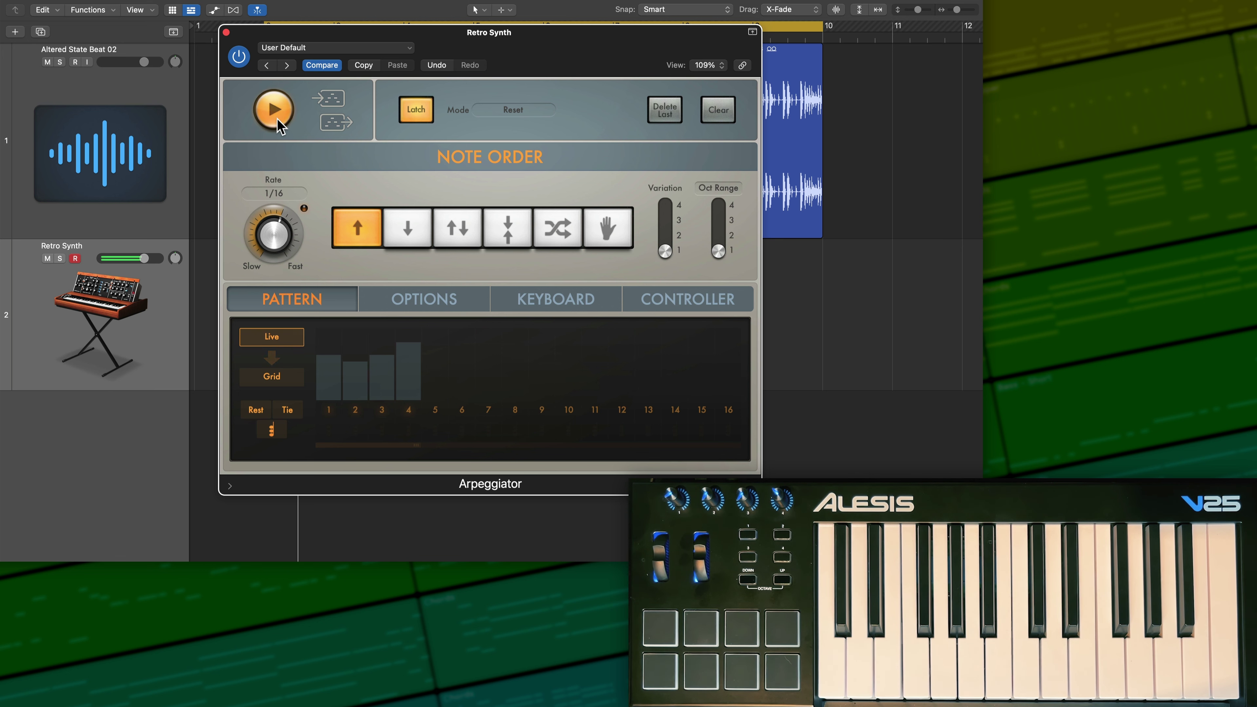
{"action": "left_click", "coordinate": [279, 122]}
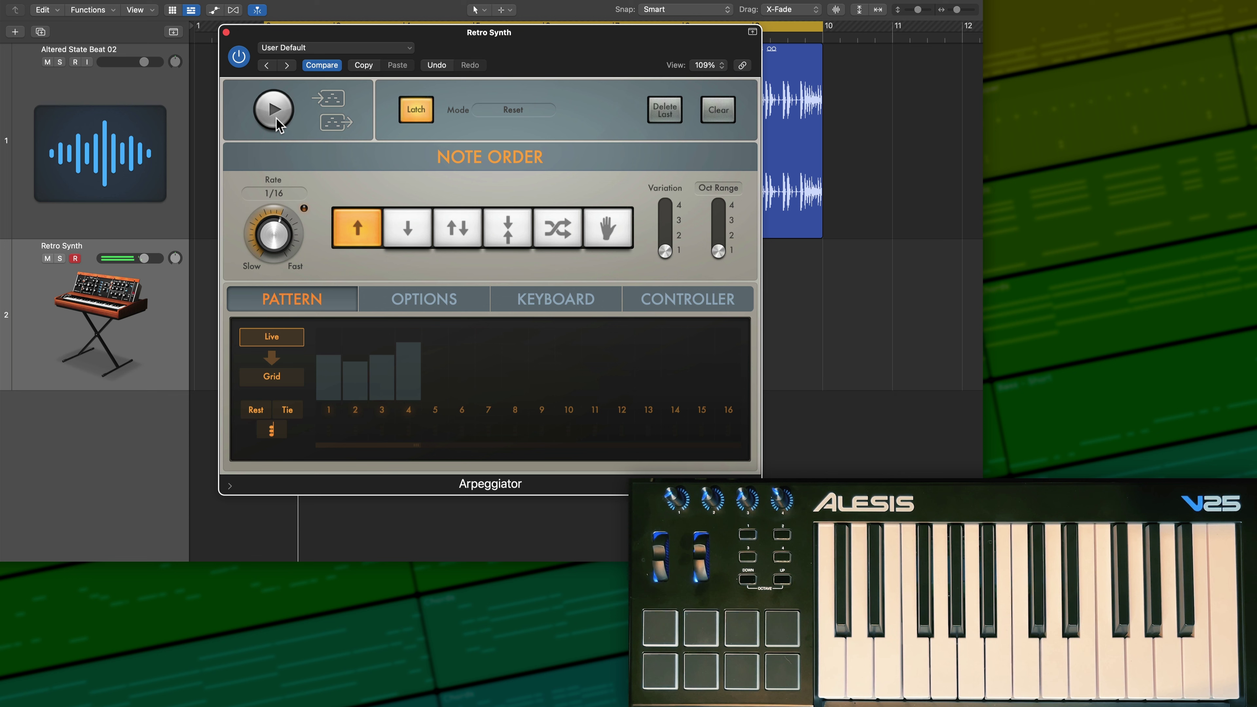
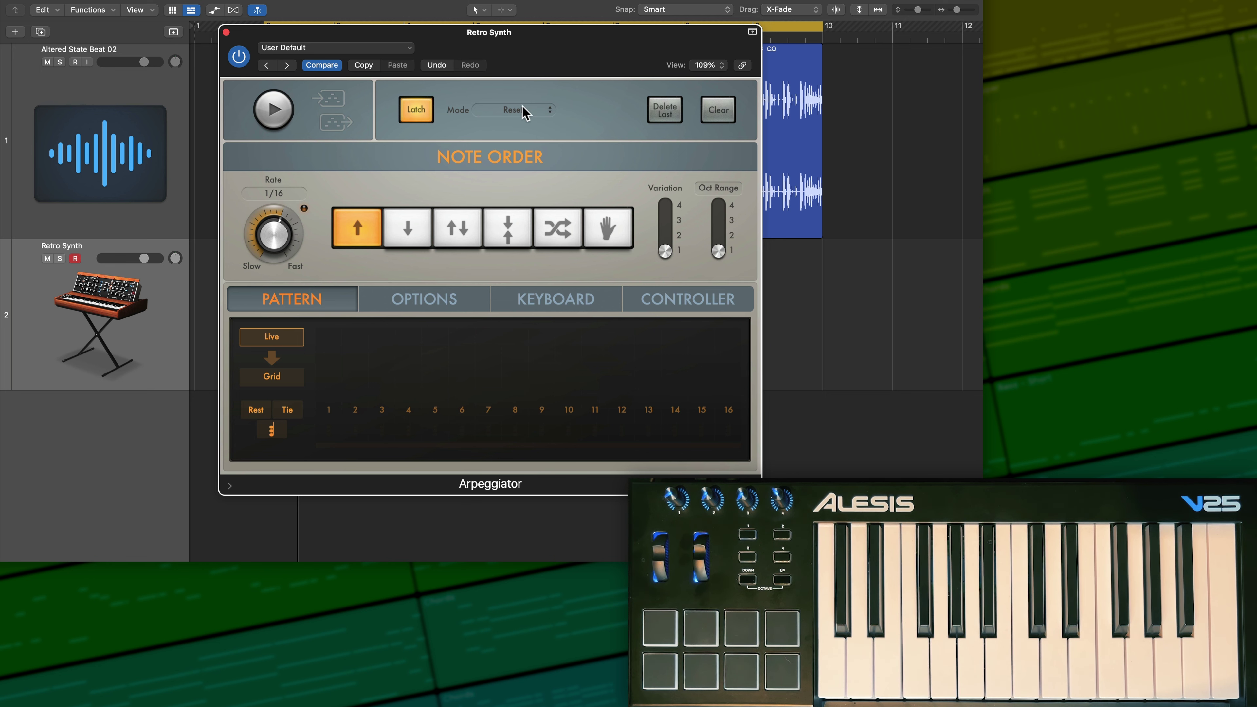
With the Arpeggiator running, set Rate 1/32, up/down note order, Variation 2 and Oct Range 2, and stop it
{"action": "left_click", "coordinate": [292, 123]}
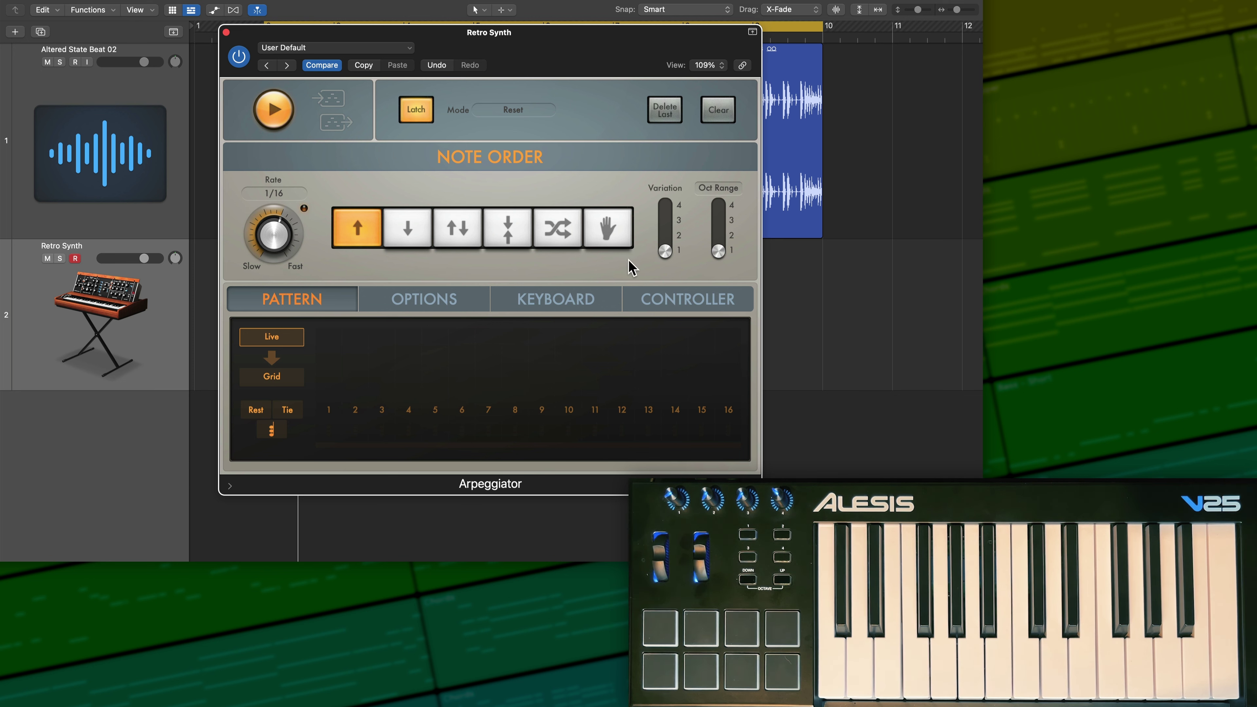
{"action": "left_click_drag", "start_coordinate": [277, 230], "coordinate": [291, 208]}
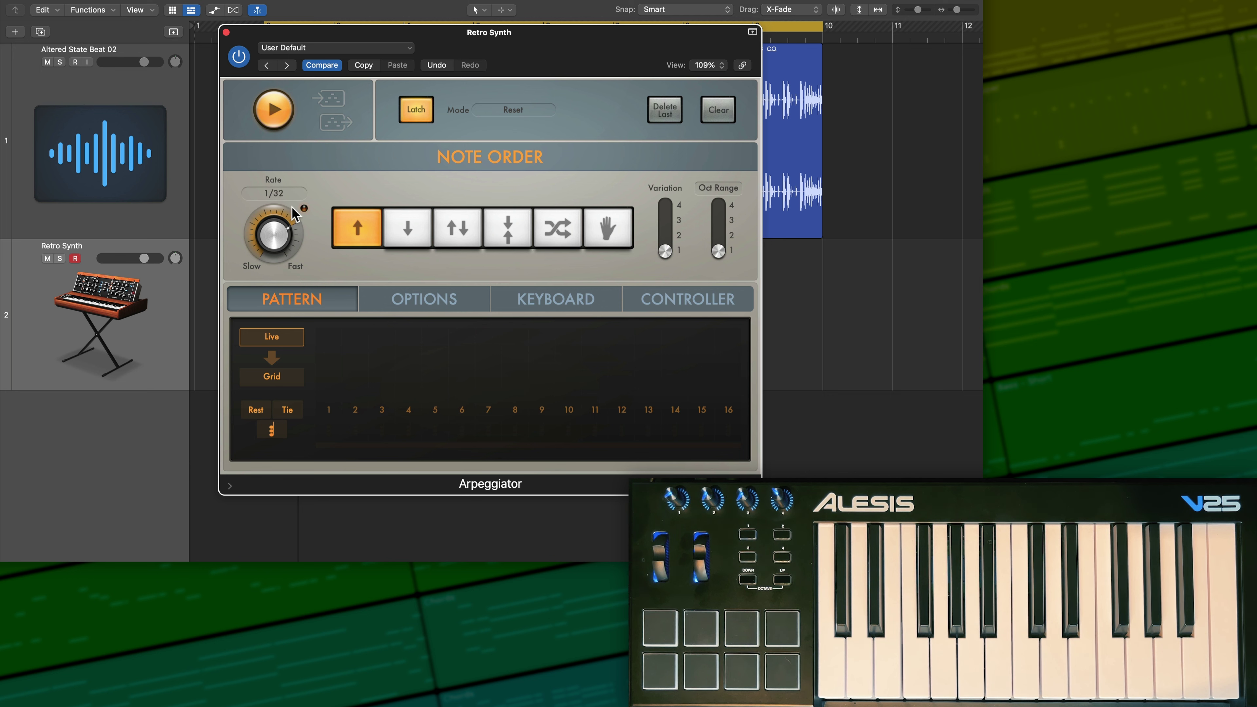
{"action": "left_click", "coordinate": [456, 239]}
{"action": "left_click_drag", "start_coordinate": [666, 253], "coordinate": [726, 241]}
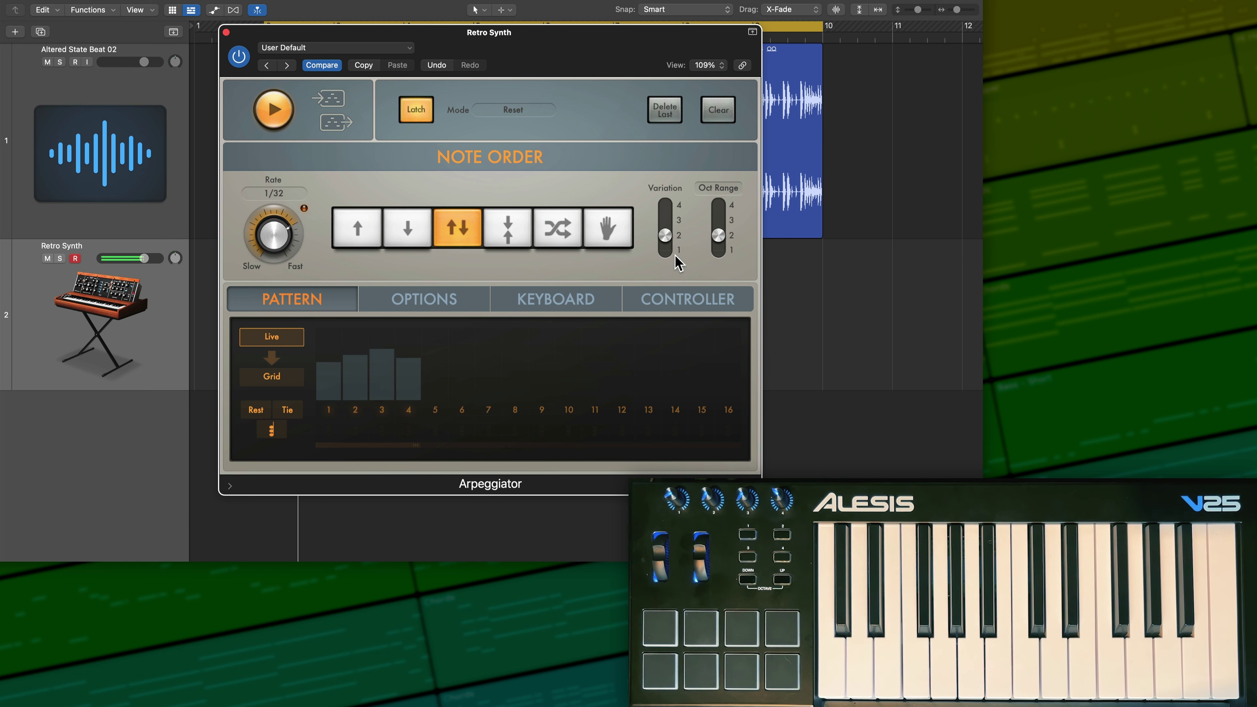
{"action": "left_click", "coordinate": [283, 119]}
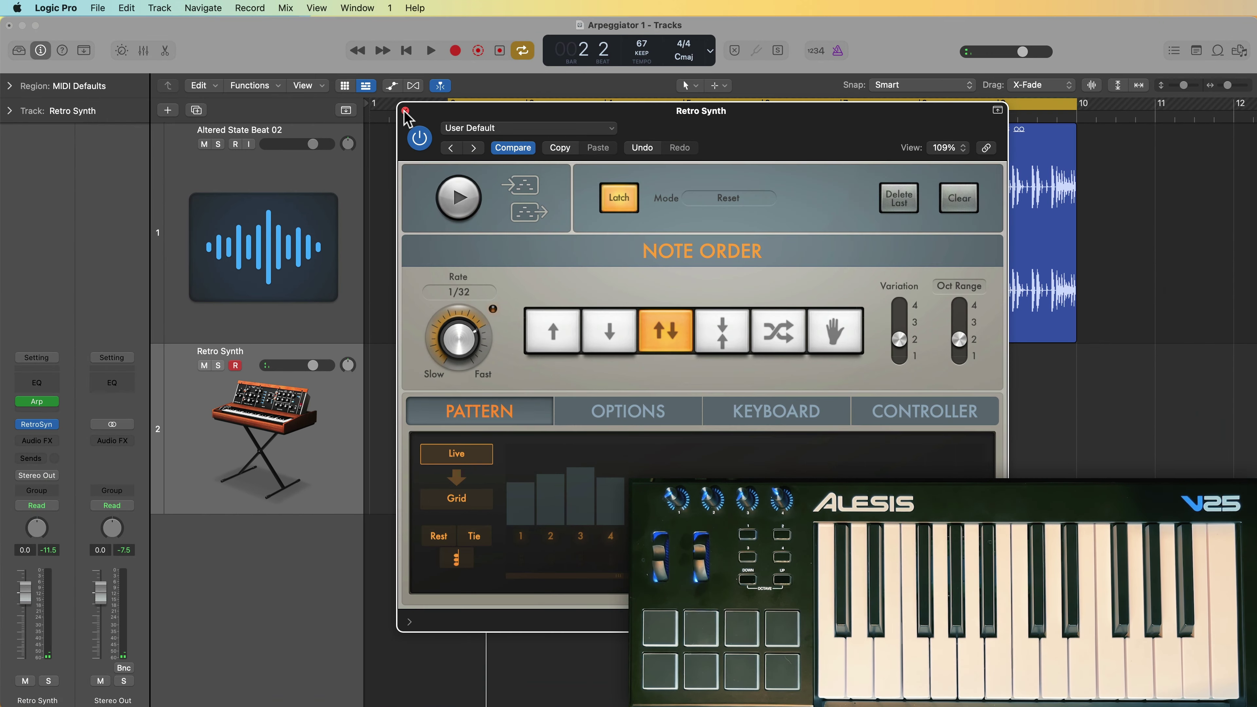
Close the Arpeggiator window and enable Record MIDI to Track Here for the Arpeggiator slot on the Retro Synth track
{"action": "left_click", "coordinate": [226, 32]}
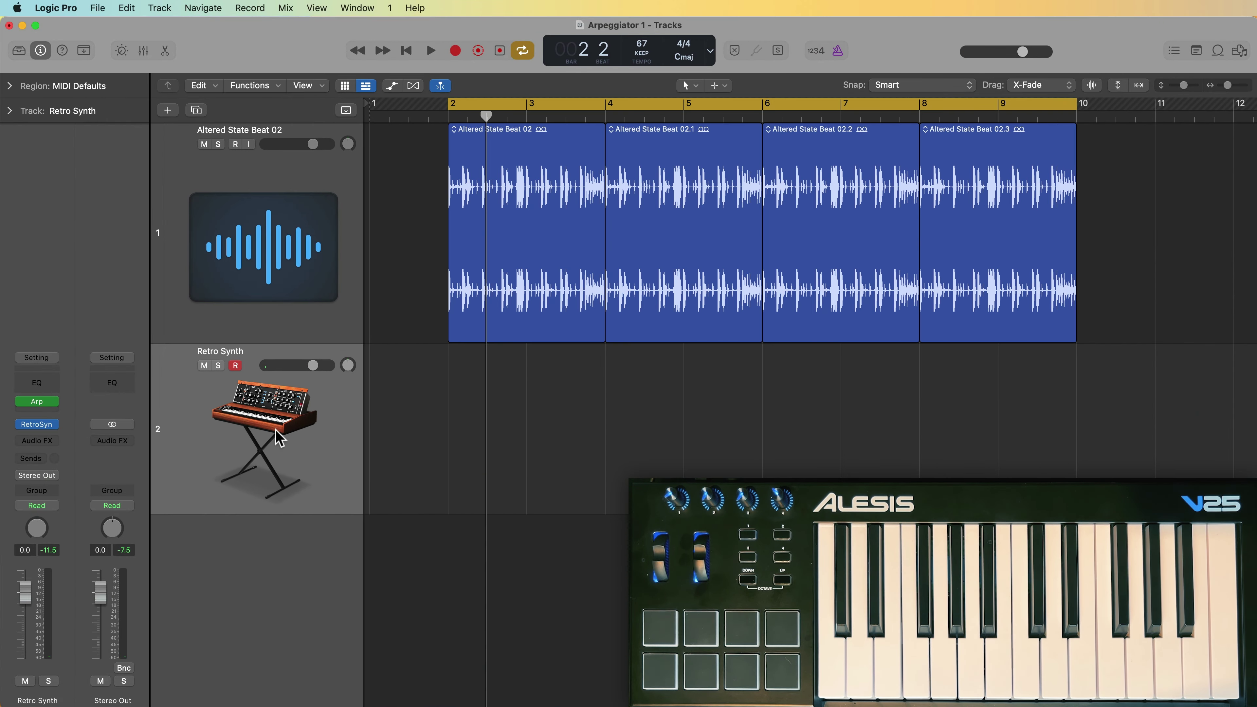
{"action": "left_click", "coordinate": [57, 401]}
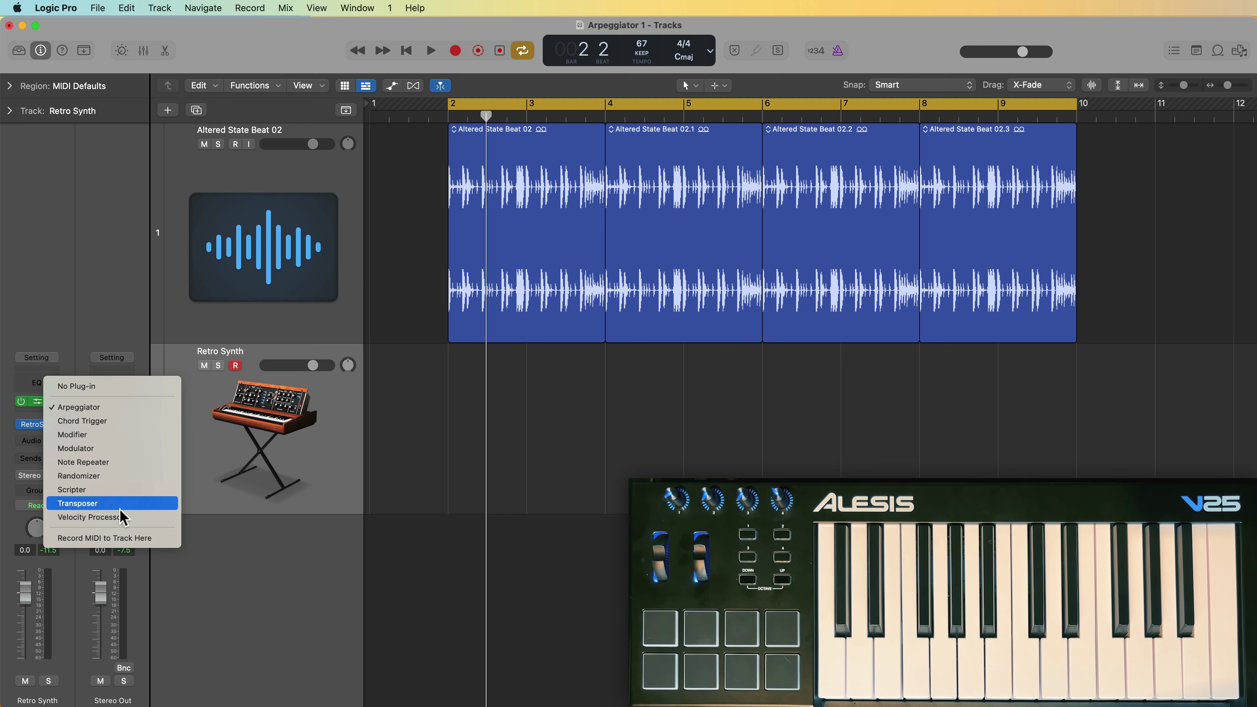
{"action": "left_click", "coordinate": [120, 539]}
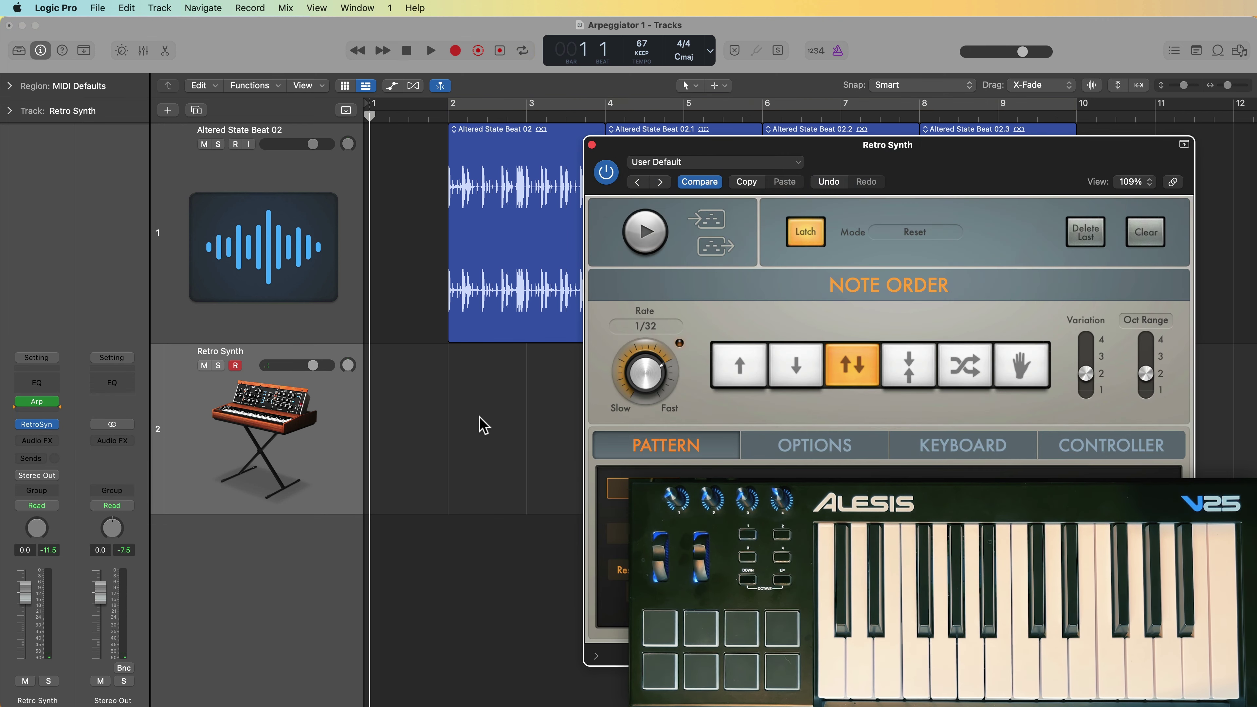
Record the Arpeggiator's MIDI output onto the Retro Synth track from bar 2 to bar 6, and stop the Arpeggiator
{"action": "key", "text": "r"}
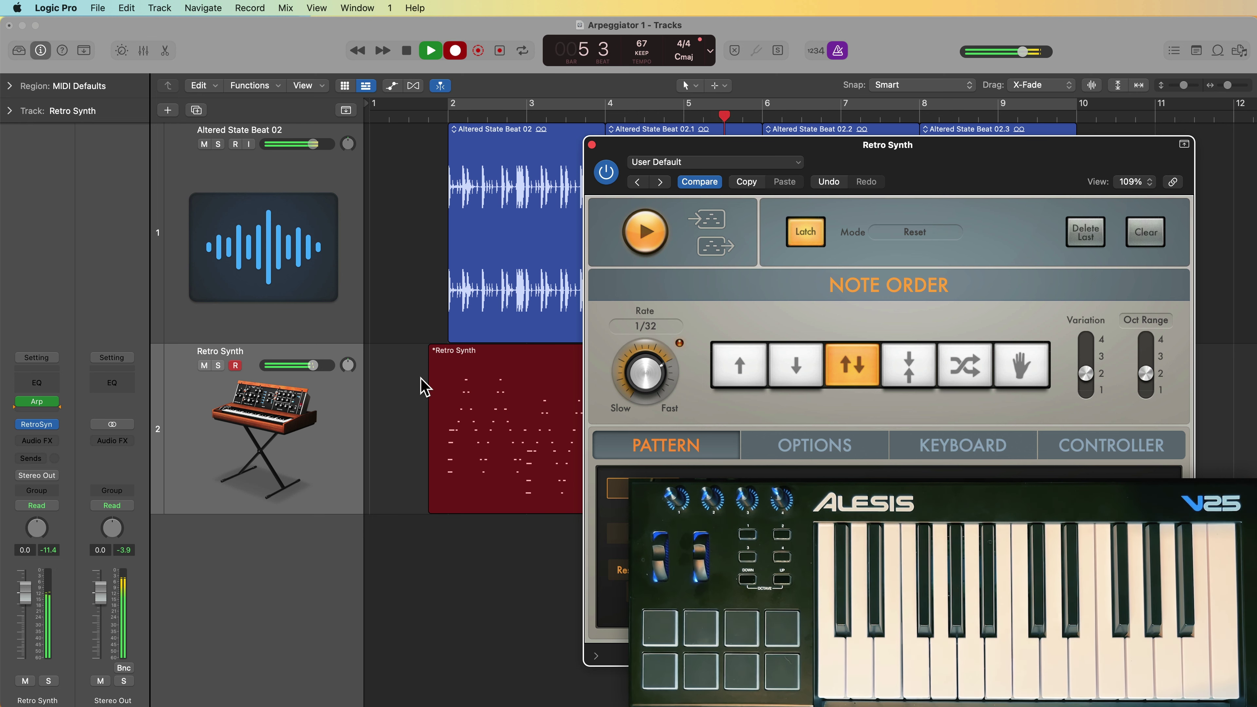
{"action": "left_click", "coordinate": [648, 246]}
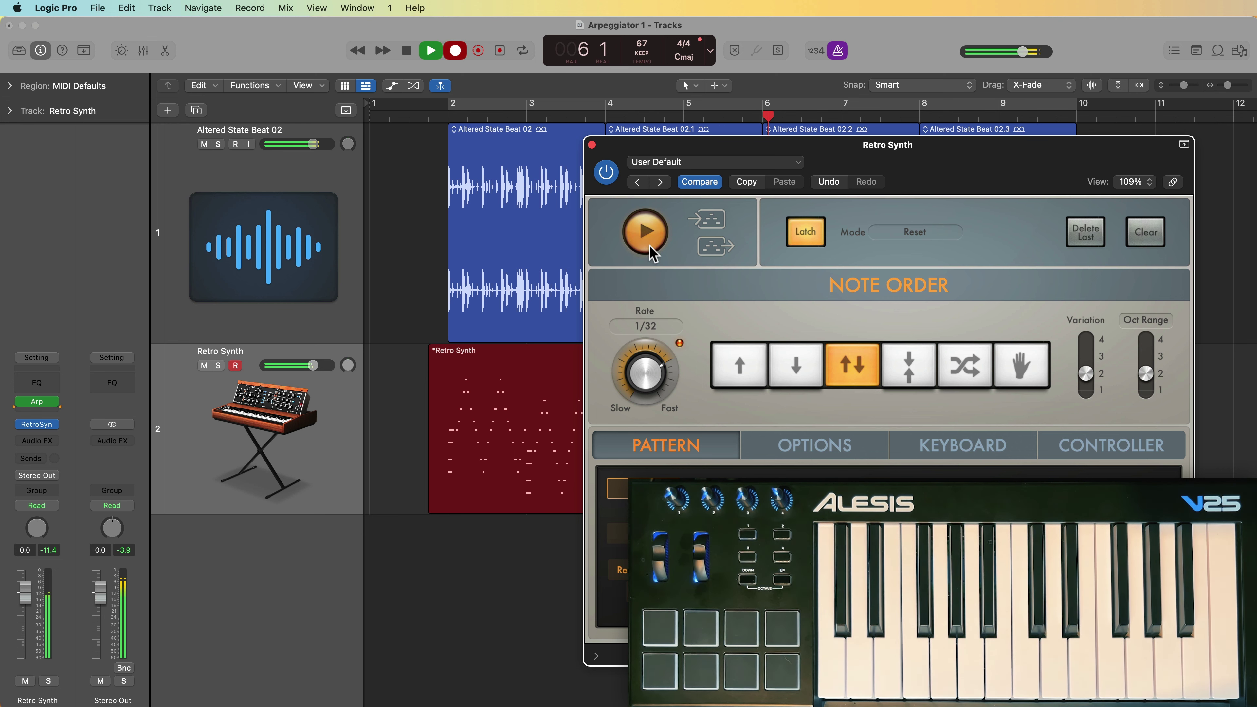
{"action": "key", "text": "space"}
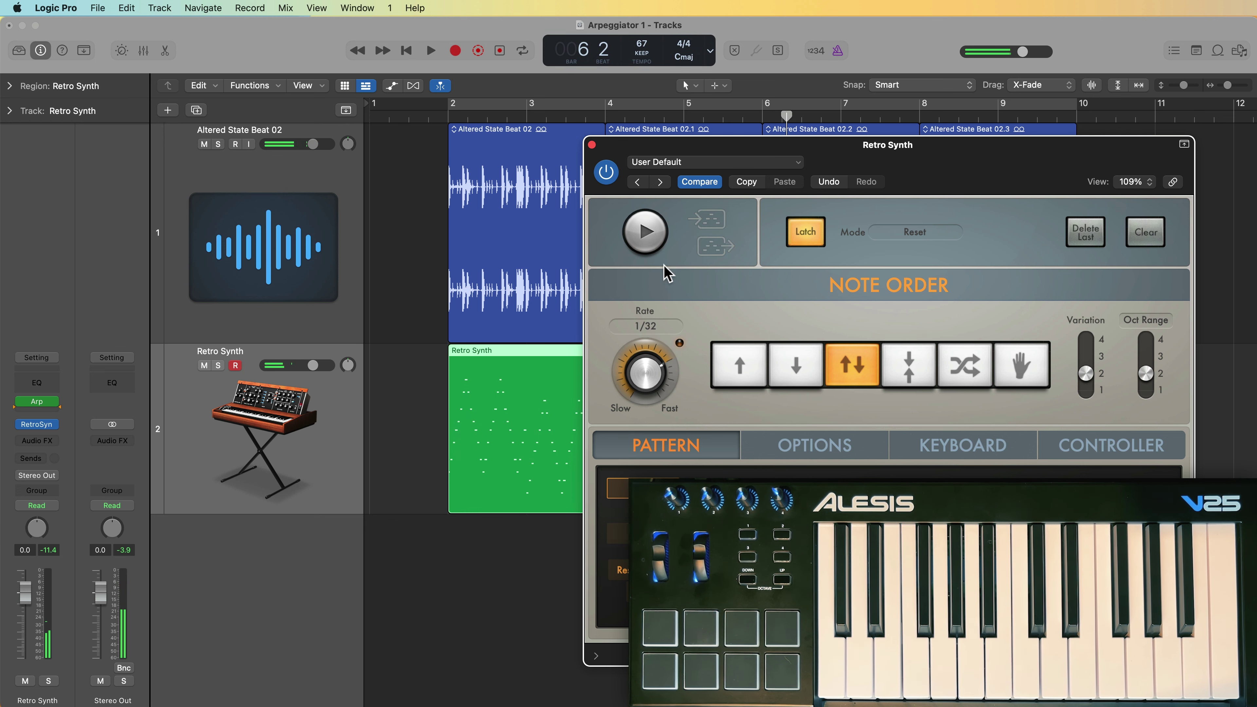
Close the Arpeggiator window and check the Record MIDI to Track Here option of its slot
{"action": "left_click", "coordinate": [592, 145]}
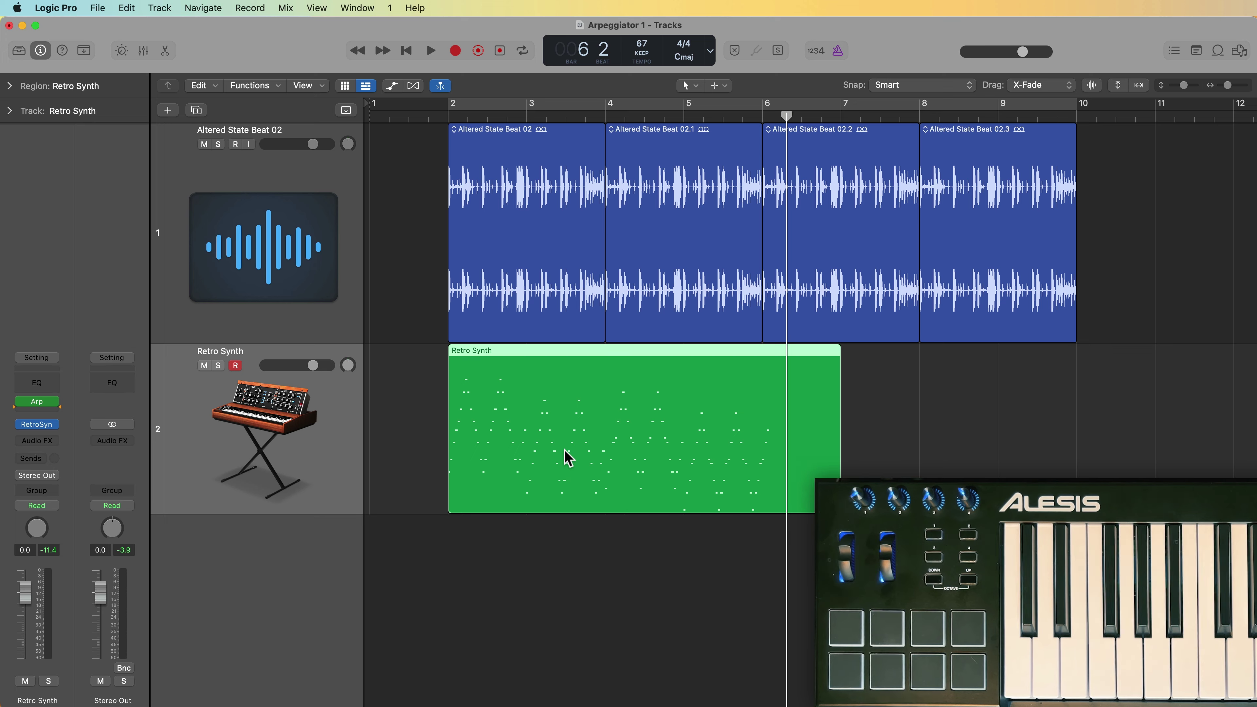
{"action": "left_click", "coordinate": [52, 402]}
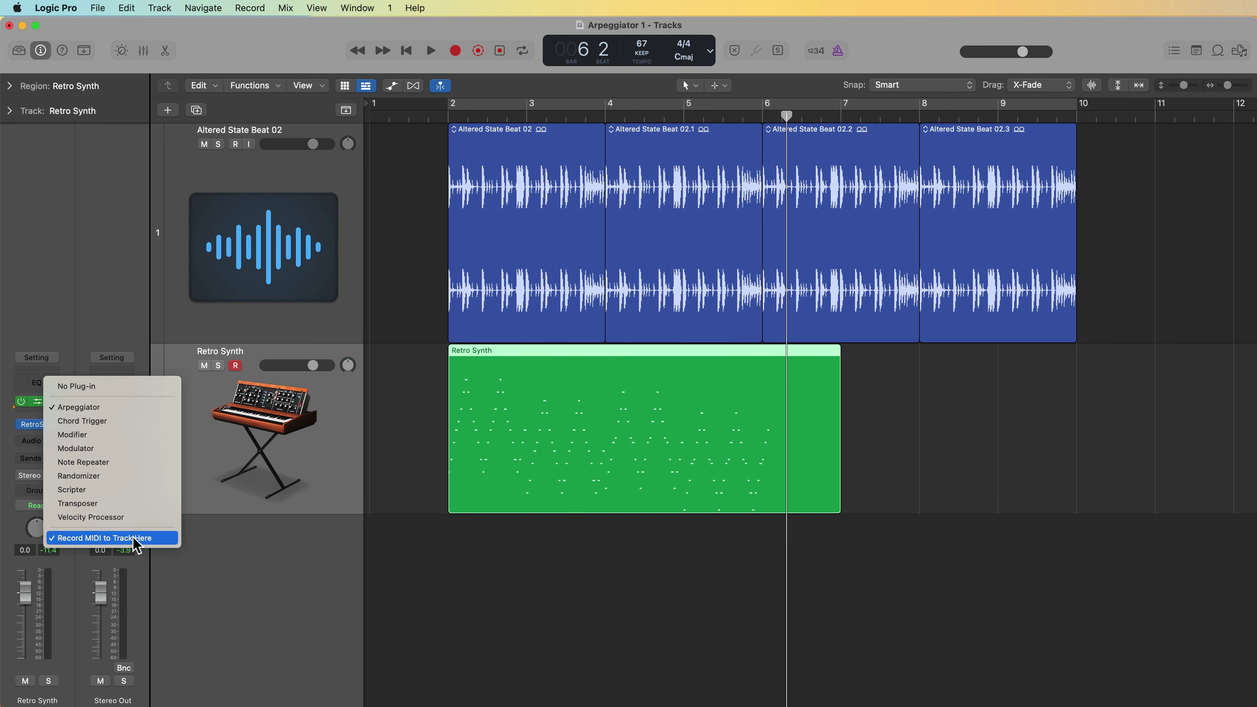
{"action": "left_click", "coordinate": [466, 573]}
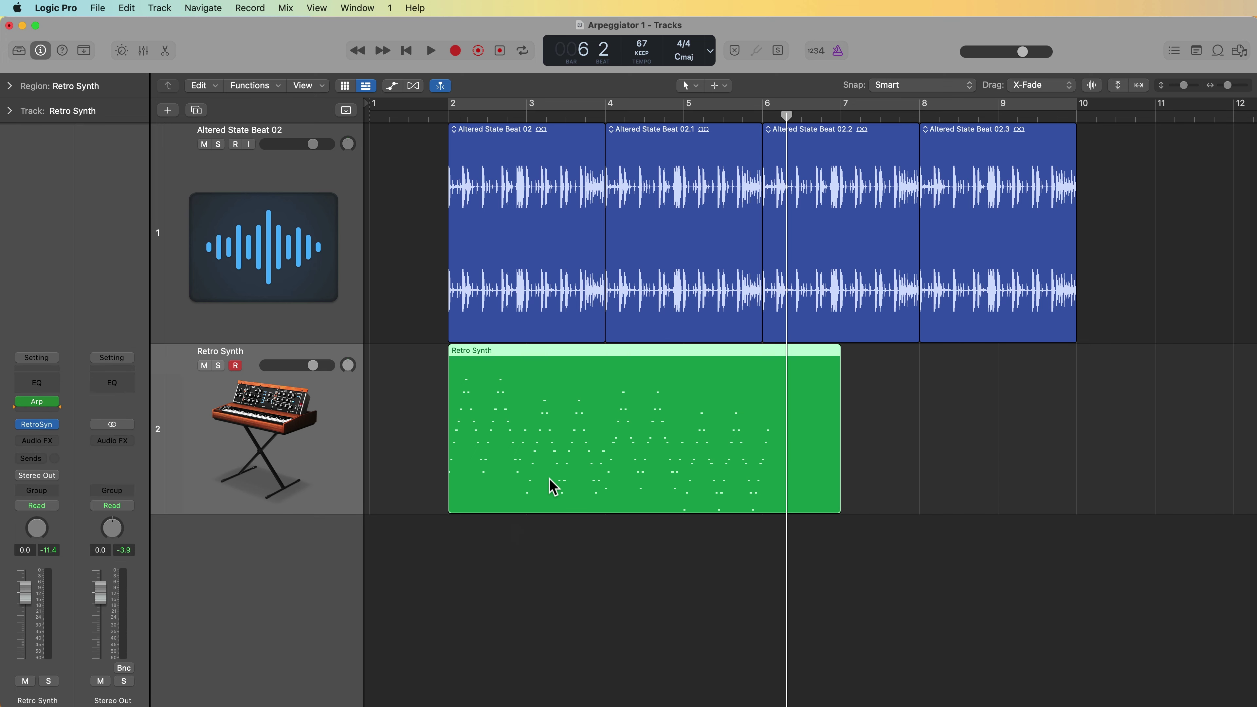
Open the recorded Retro Synth region in the Piano Roll and examine its arpeggiated notes
{"action": "double_click", "coordinate": [550, 483]}
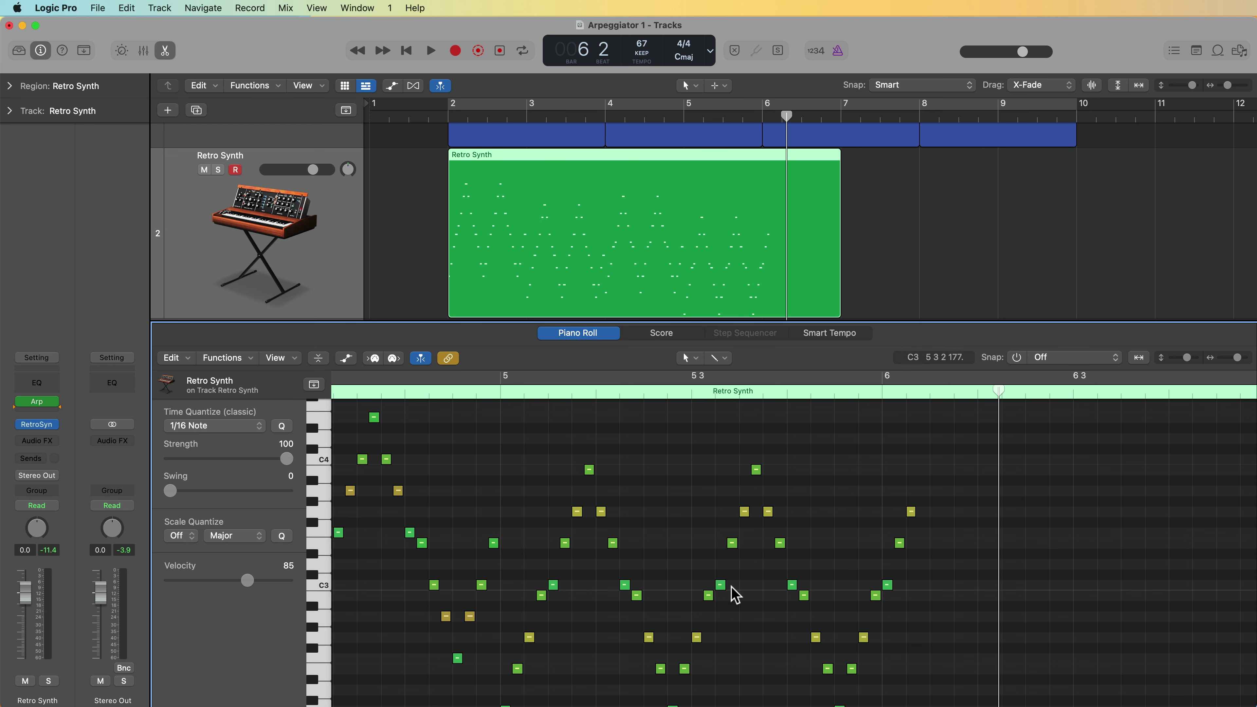
{"action": "scroll", "coordinate": [723, 593], "scroll_direction": "left", "scroll_amount": 5}
{"action": "scroll", "coordinate": [564, 576], "scroll_direction": "left", "scroll_amount": 10}
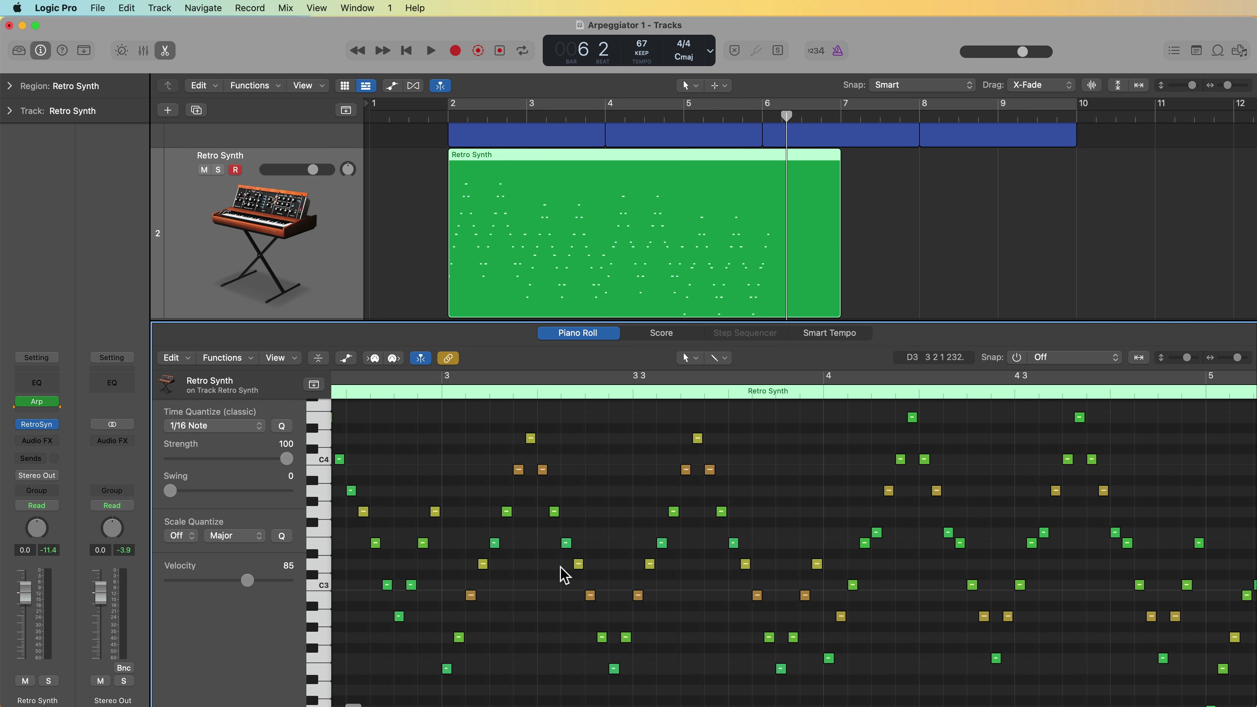
Close the Piano Roll, delete the recorded Retro Synth region and return the playhead to the project start
{"action": "key", "text": "e"}
{"action": "left_click", "coordinate": [592, 483]}
{"action": "key", "text": "Delete"}
{"action": "key", "text": "Return"}
Disarm recording on the Retro Synth track and turn off Record MIDI to Track Here for its Arpeggiator
{"action": "left_click", "coordinate": [236, 366]}
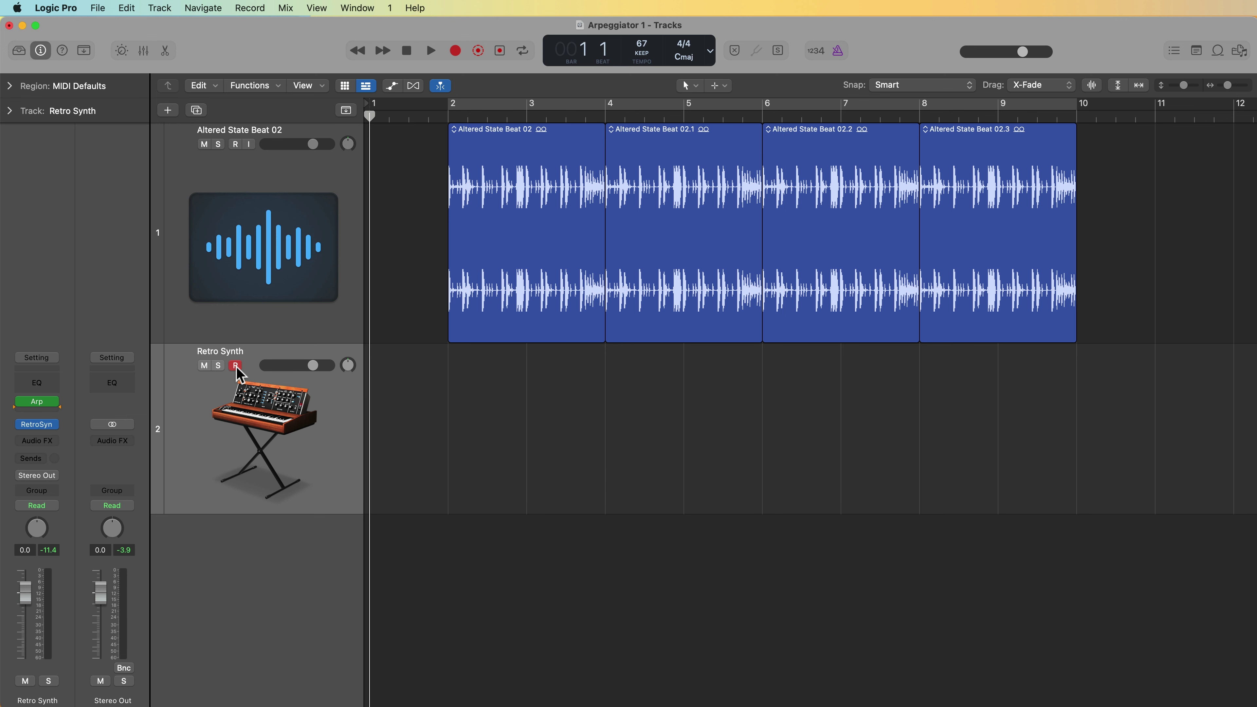
{"action": "left_click", "coordinate": [56, 401]}
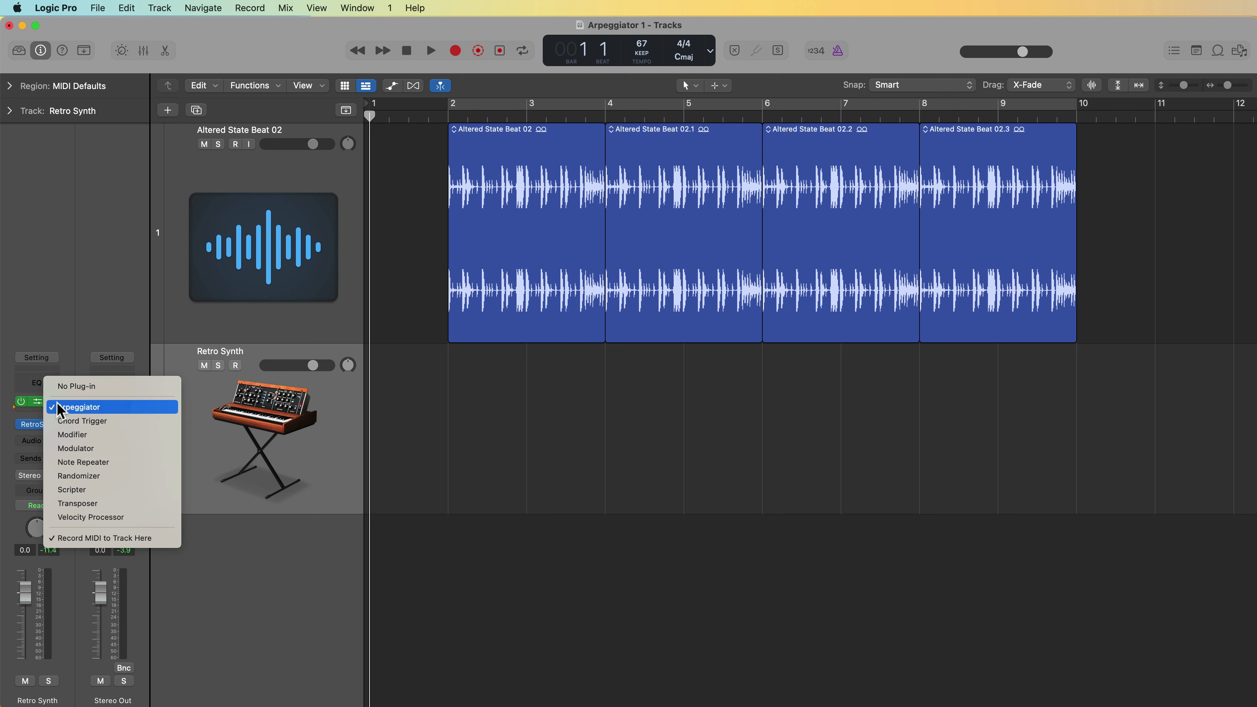
{"action": "left_click", "coordinate": [109, 538]}
Open the Arpeggiator, record-arm the Retro Synth track, run the Arpeggiator on a latched four-note chord and stop it
{"action": "left_click", "coordinate": [37, 402]}
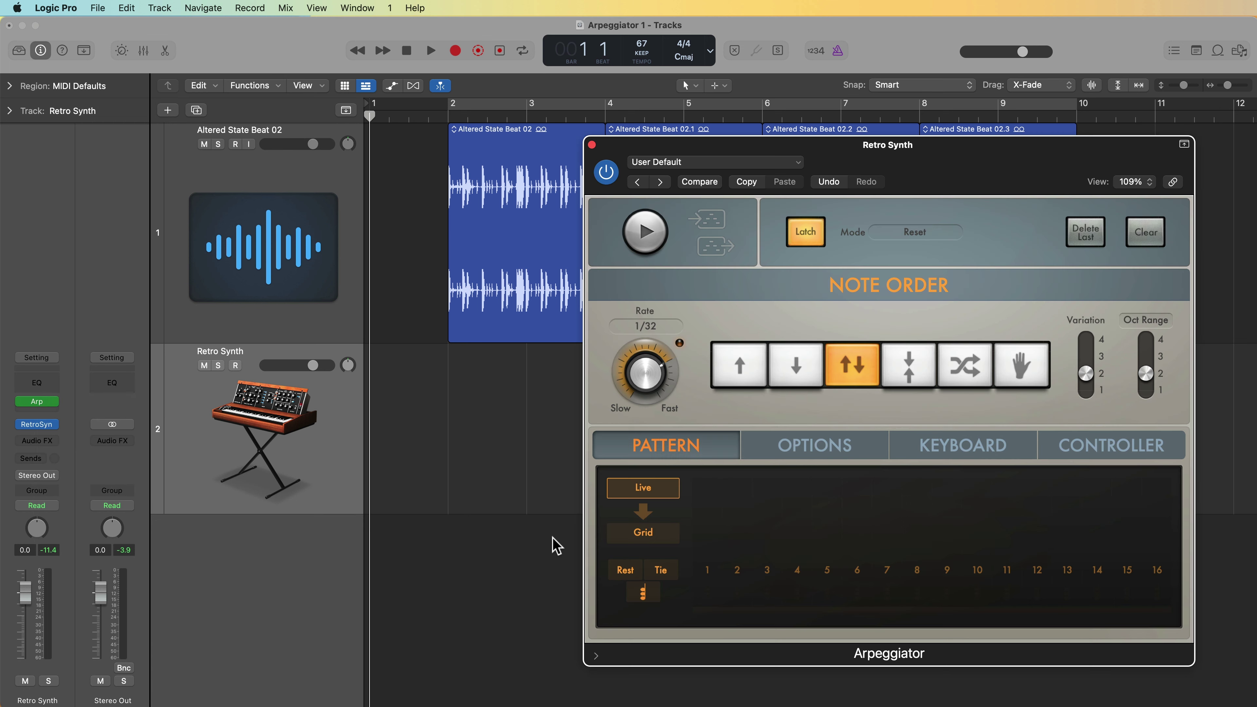
{"action": "left_click_drag", "start_coordinate": [813, 144], "coordinate": [723, 143]}
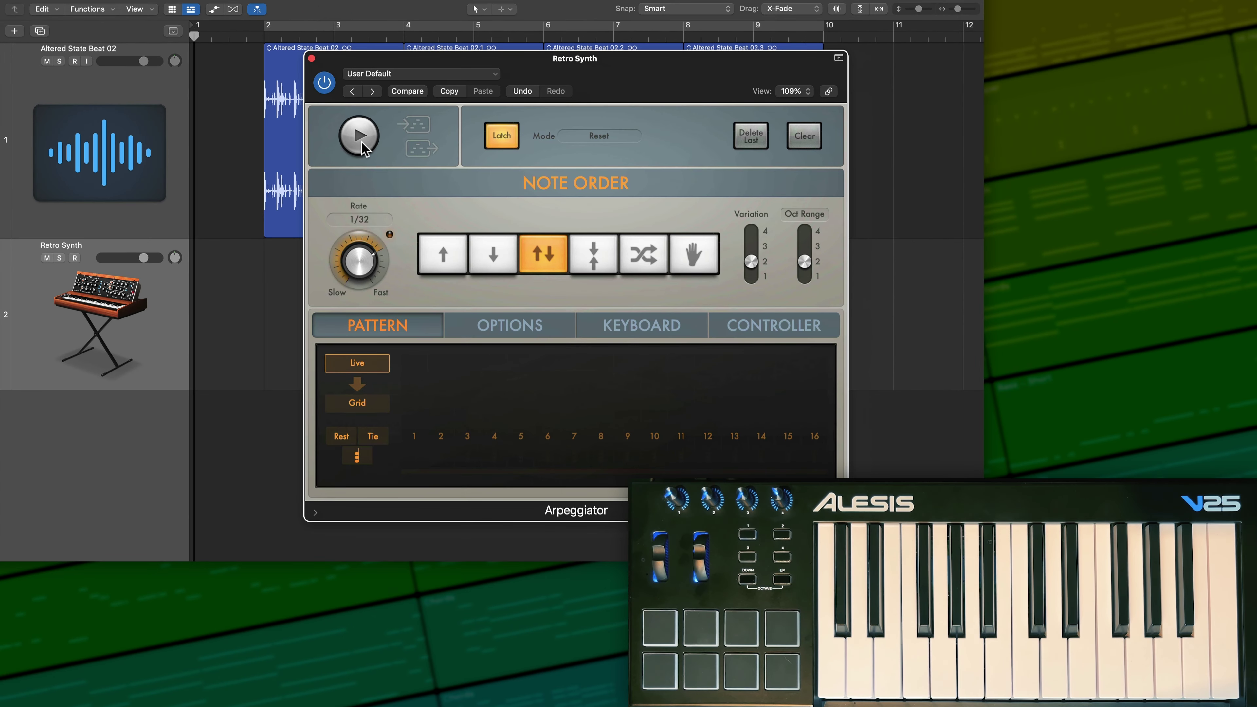
{"action": "left_click", "coordinate": [536, 211]}
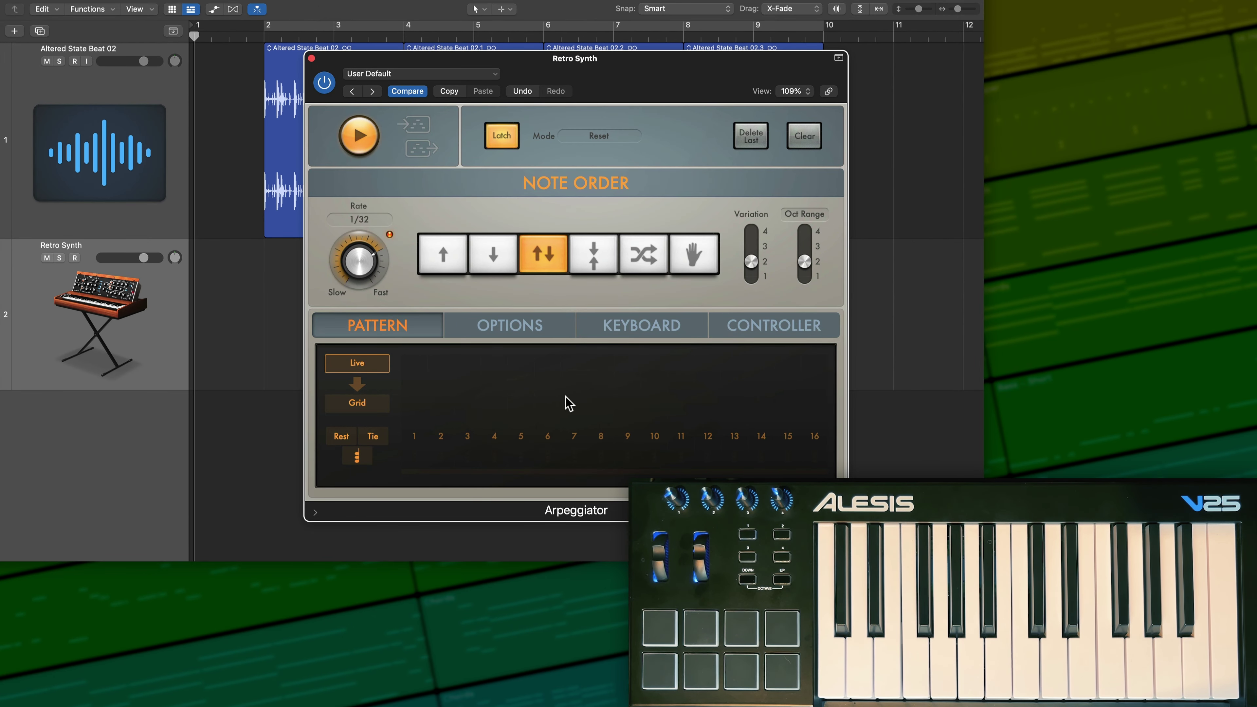
{"action": "left_click", "coordinate": [75, 257]}
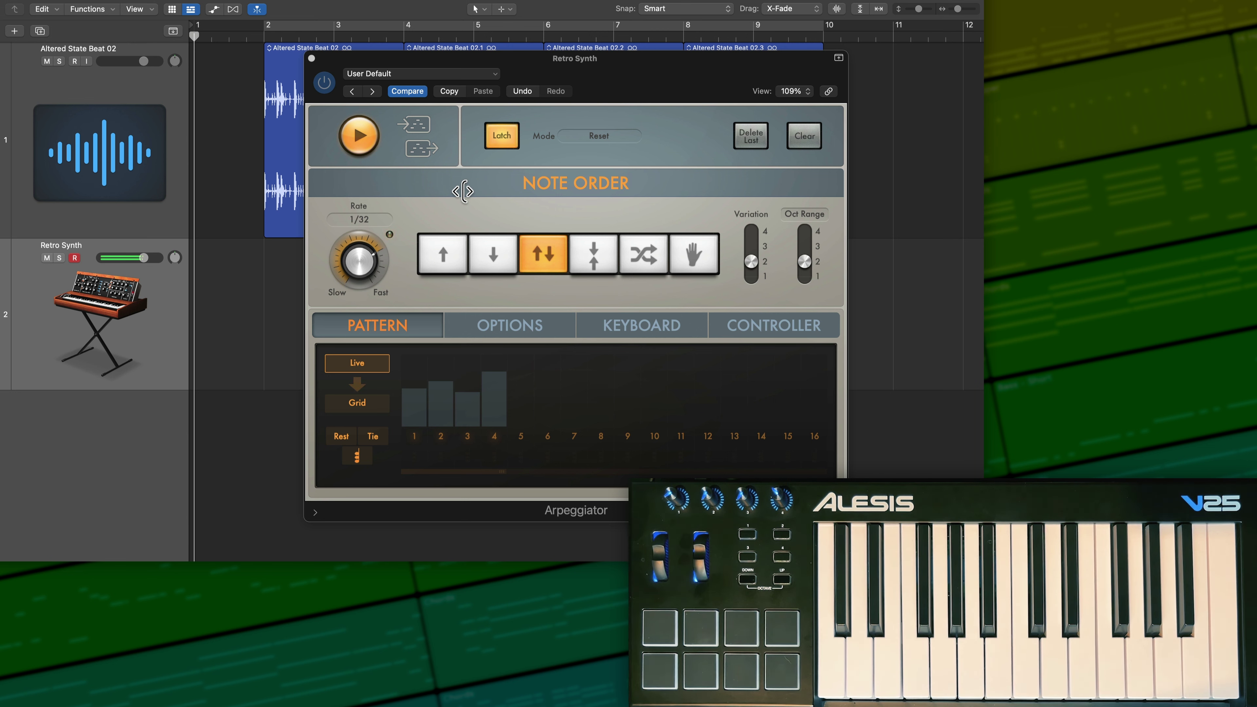
{"action": "left_click", "coordinate": [361, 144]}
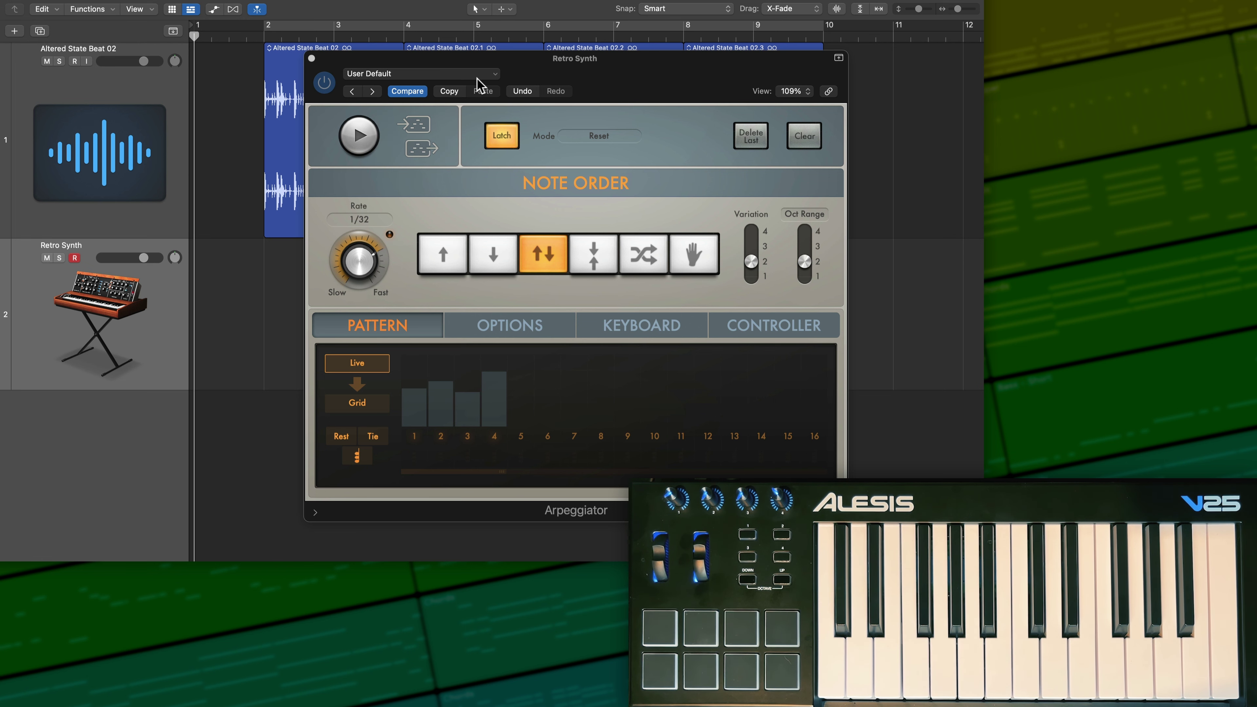
Place the Arpeggiator's held input chord at bar 2 of the Retro Synth track as a MIDI region and view it in the Piano Roll
{"action": "left_click_drag", "start_coordinate": [488, 65], "coordinate": [747, 125]}
{"action": "left_click_drag", "start_coordinate": [678, 193], "coordinate": [292, 300]}
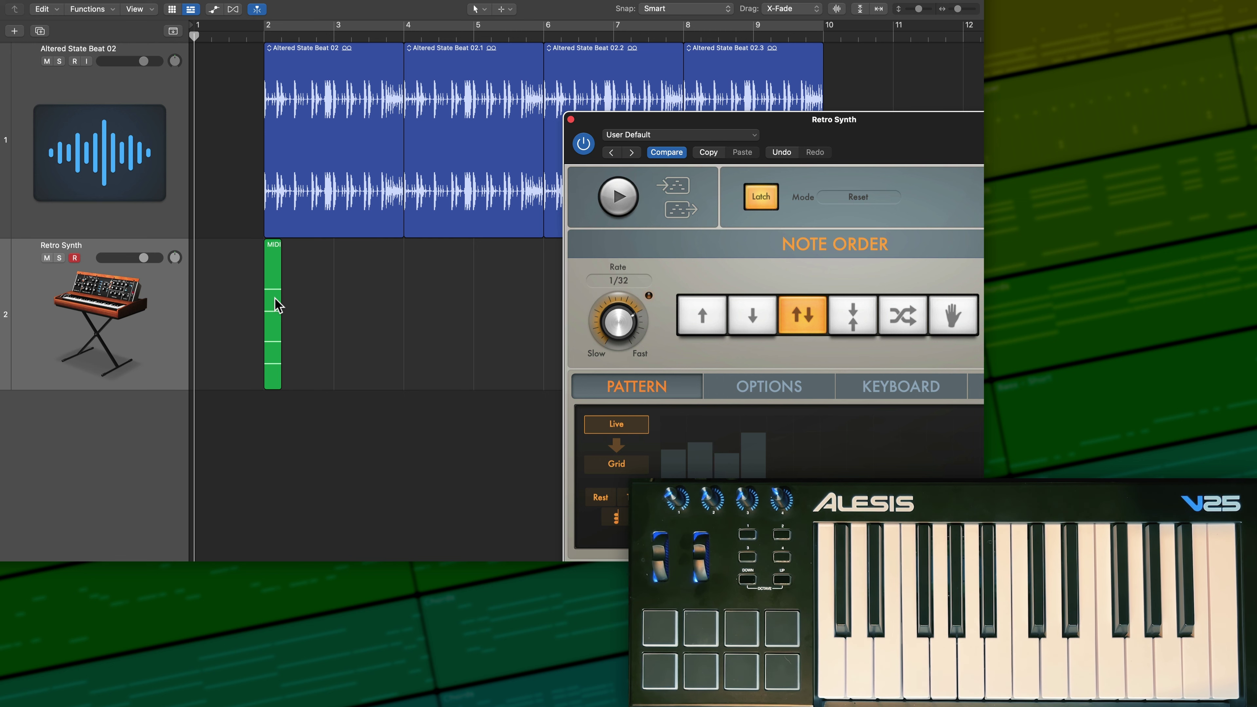
{"action": "double_click", "coordinate": [277, 305]}
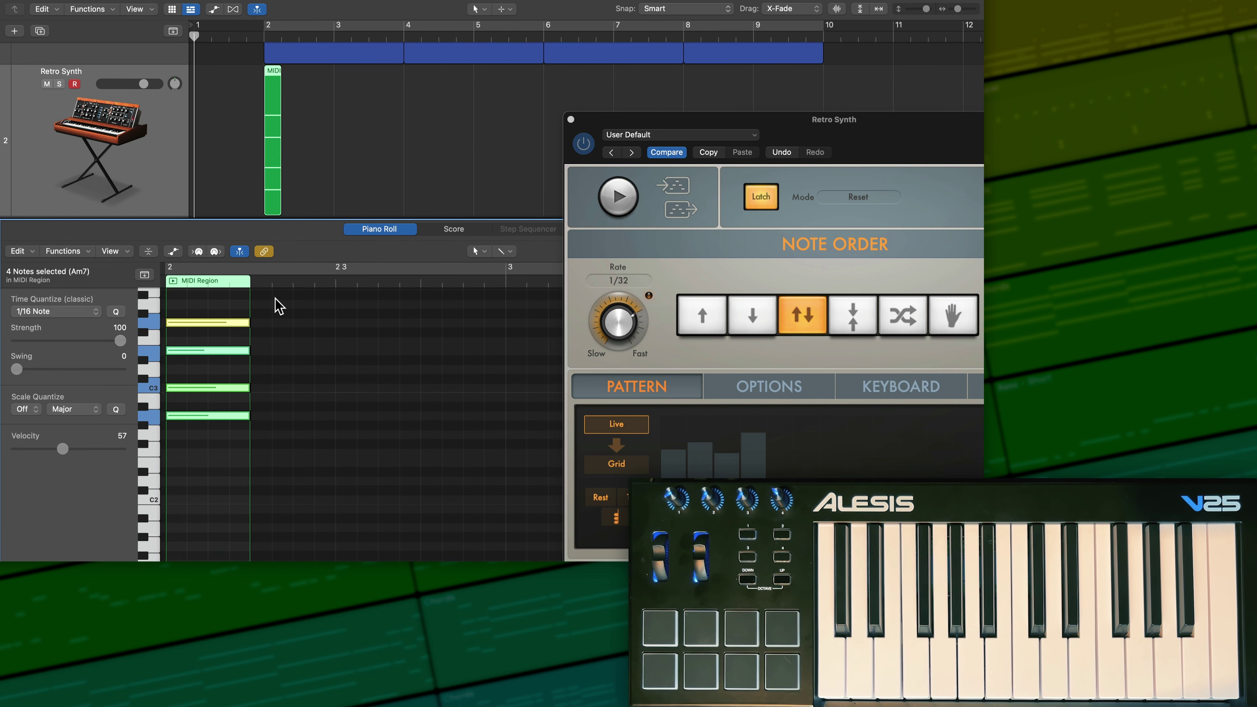
{"action": "key", "text": "e"}
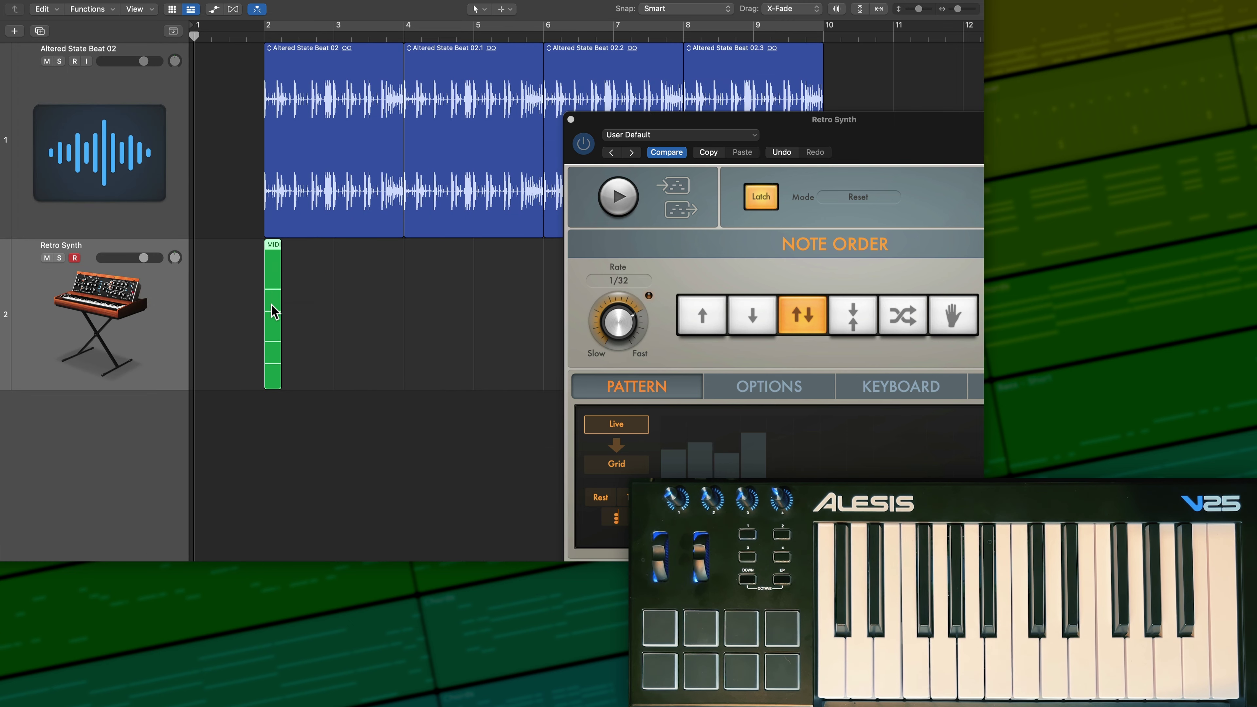
Replace the chord region at bar 2 with the Arpeggiator's output pattern and examine its notes in the Piano Roll
{"action": "key", "text": "Delete"}
{"action": "left_click_drag", "start_coordinate": [679, 215], "coordinate": [276, 365]}
{"action": "double_click", "coordinate": [285, 346]}
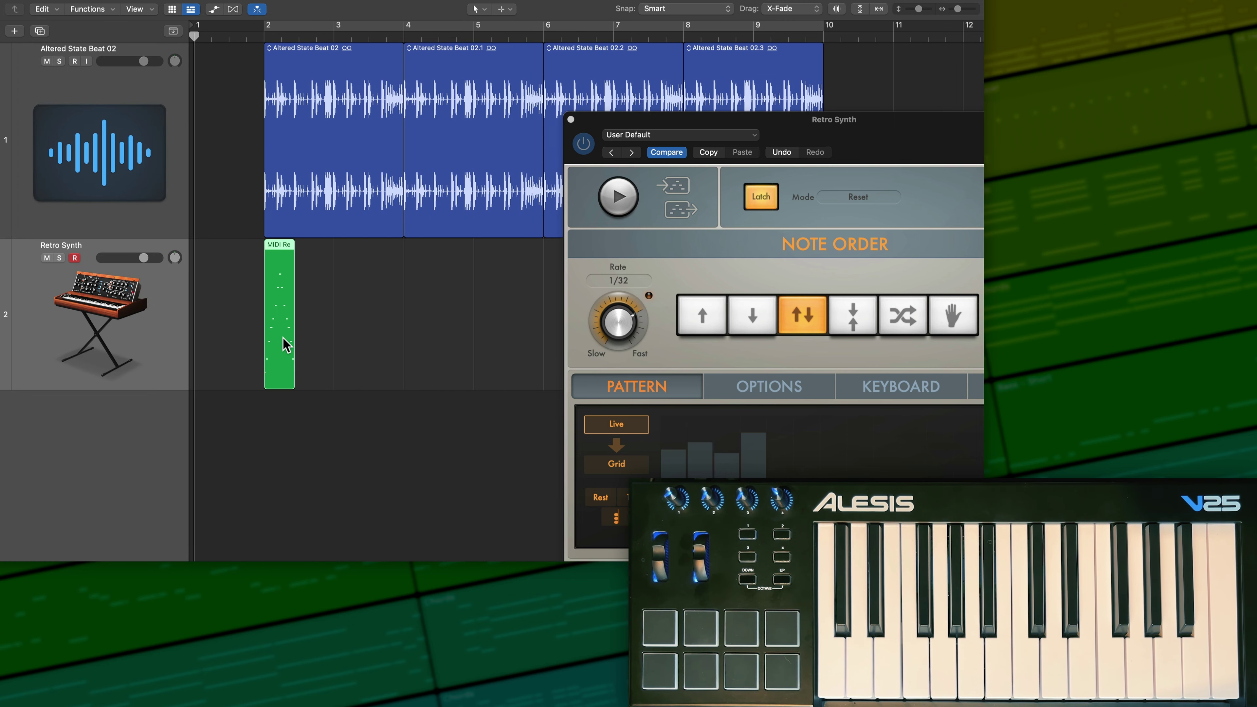
{"action": "scroll", "coordinate": [344, 376], "scroll_direction": "up", "scroll_amount": 5}
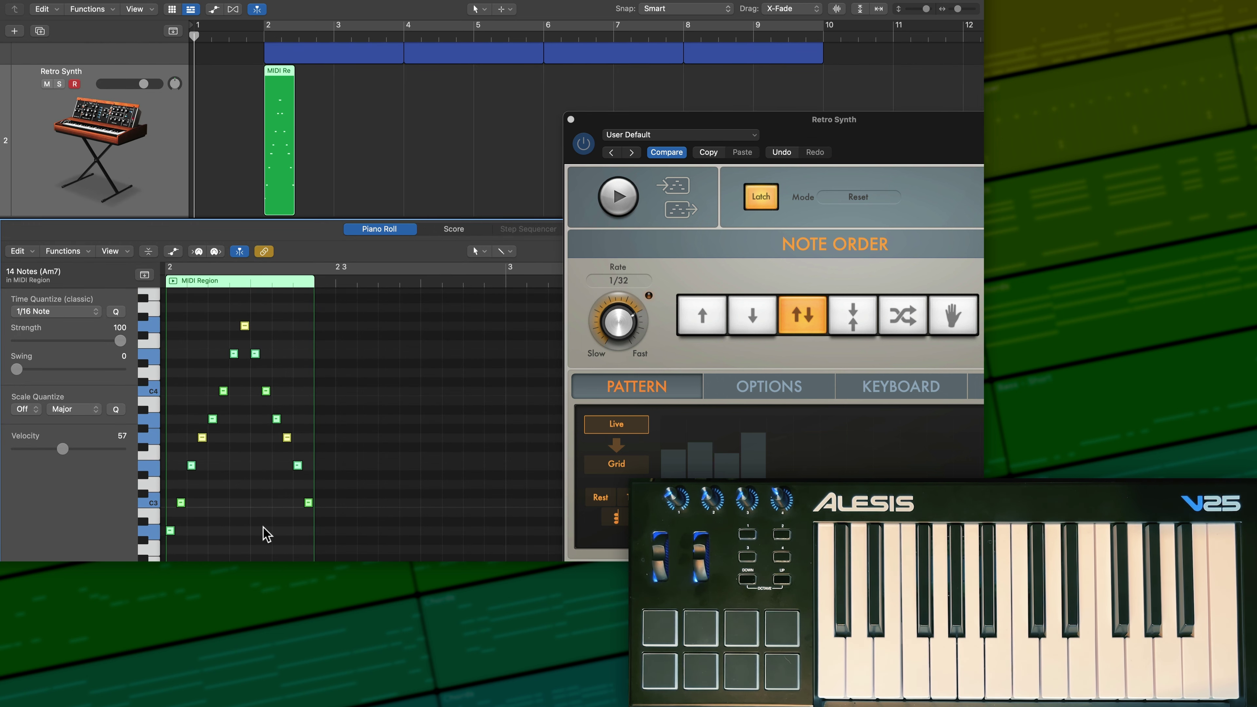
Close the Piano Roll and extend the arpeggio region with repeats of its pattern to bar 4
{"action": "key", "text": "e"}
{"action": "left_click_drag", "start_coordinate": [295, 258], "coordinate": [404, 268]}
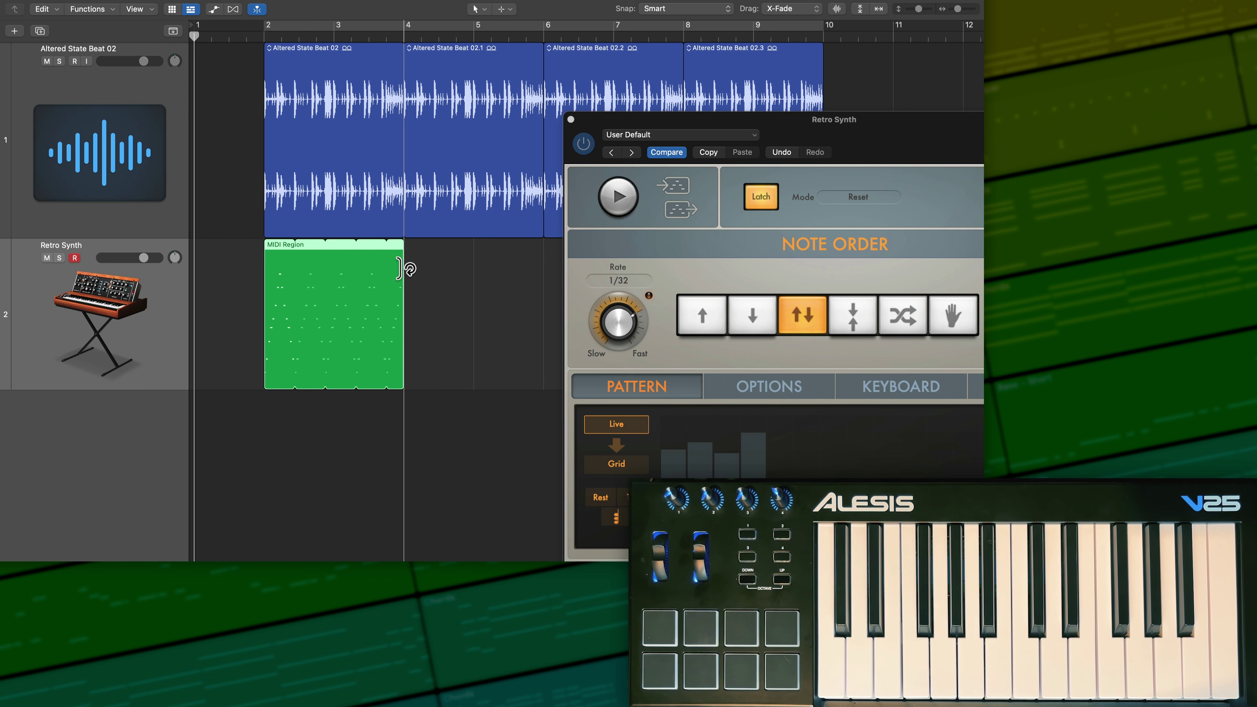
{"action": "left_click", "coordinate": [428, 463]}
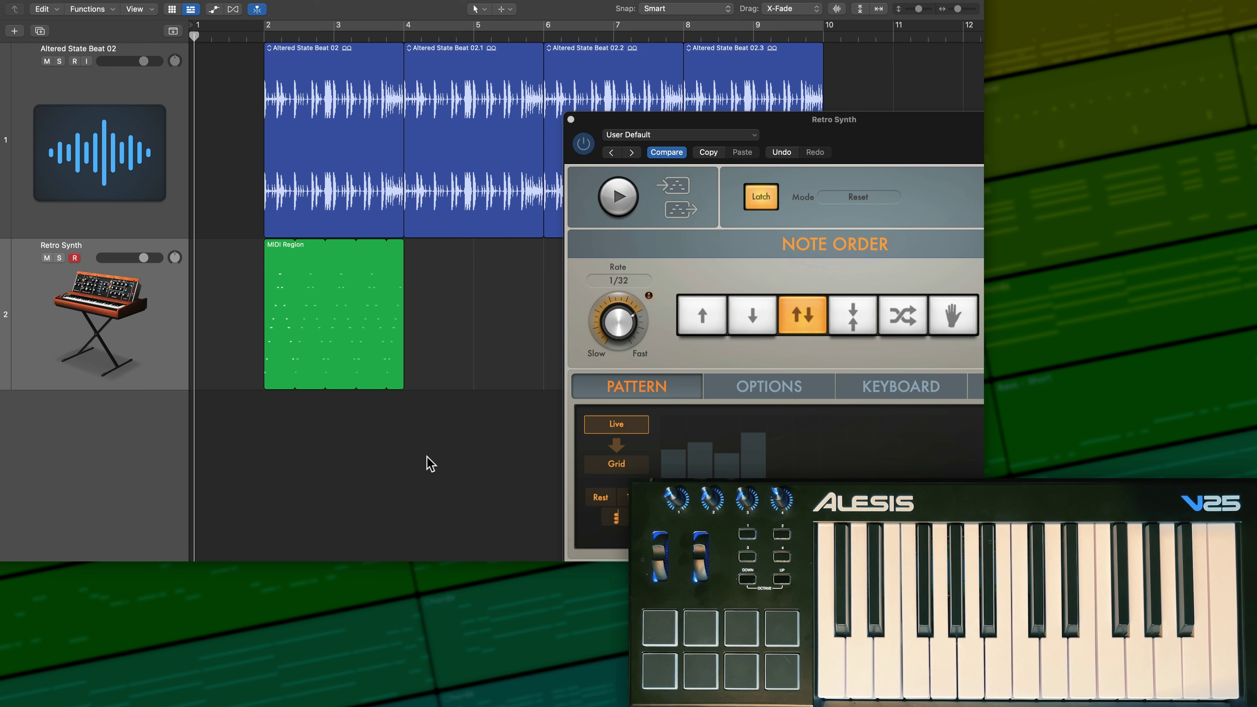
Clear the Arpeggiator's latched notes, run it on a new four-note chord and stop it
{"action": "left_click_drag", "start_coordinate": [847, 151], "coordinate": [608, 123]}
{"action": "left_click", "coordinate": [849, 154]}
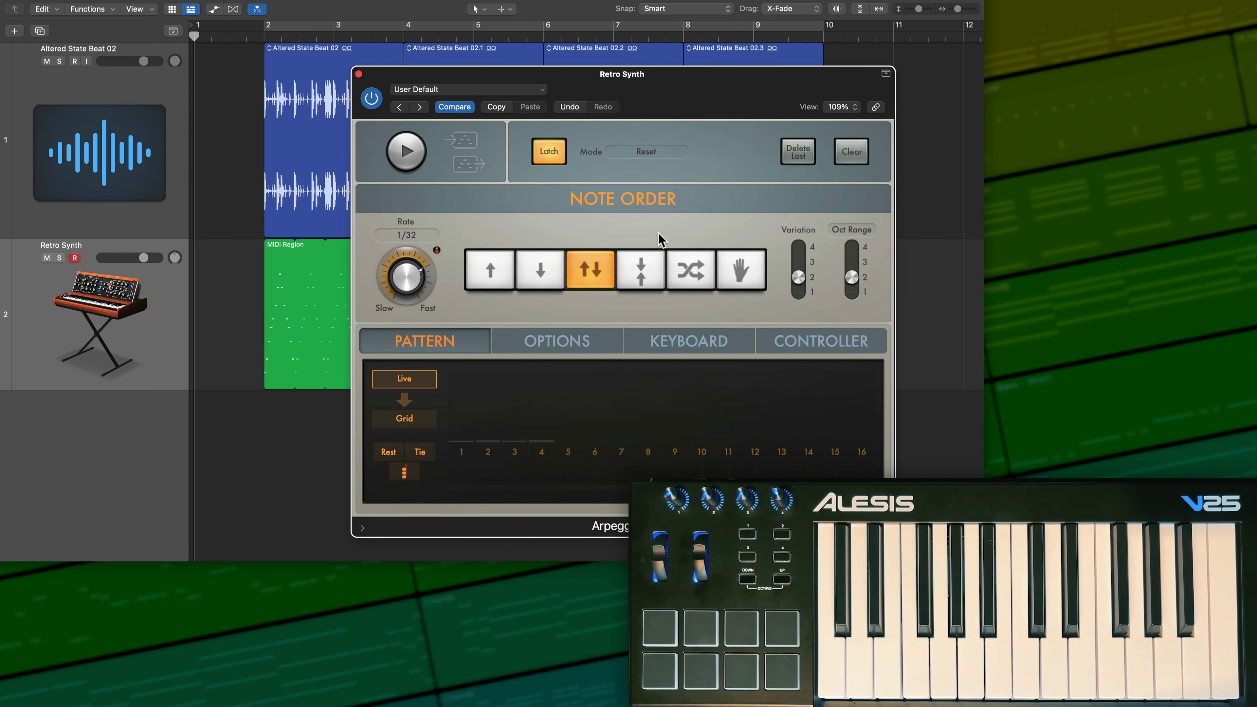
{"action": "left_click", "coordinate": [420, 159]}
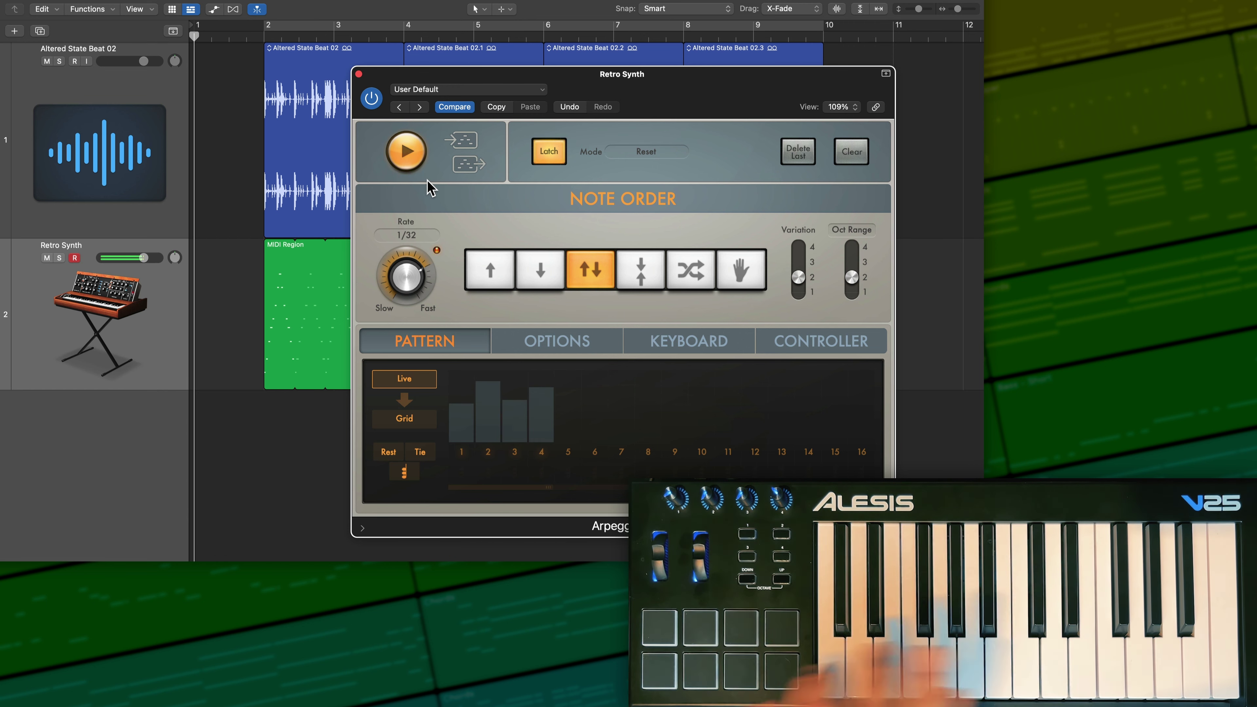
{"action": "left_click", "coordinate": [424, 166]}
Place the new chord's arpeggiated output at bar 4 of the Retro Synth track and repeat its pattern to bar 6
{"action": "left_click_drag", "start_coordinate": [465, 85], "coordinate": [699, 93]}
{"action": "left_click_drag", "start_coordinate": [703, 174], "coordinate": [431, 303]}
{"action": "left_click_drag", "start_coordinate": [440, 252], "coordinate": [544, 268]}
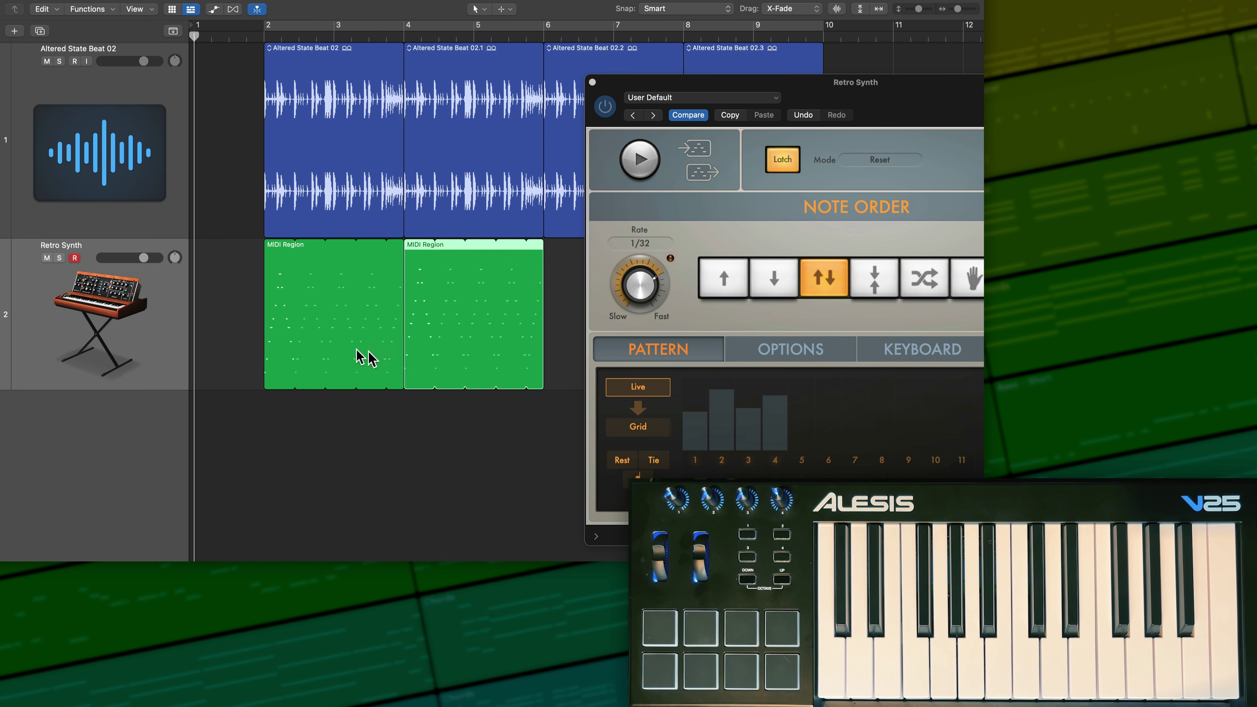
Play the project from bar 2 to hear both arpeggio regions with the beat, and close the Arpeggiator window
{"action": "left_click", "coordinate": [265, 36]}
{"action": "left_click_drag", "start_coordinate": [733, 93], "coordinate": [541, 70]}
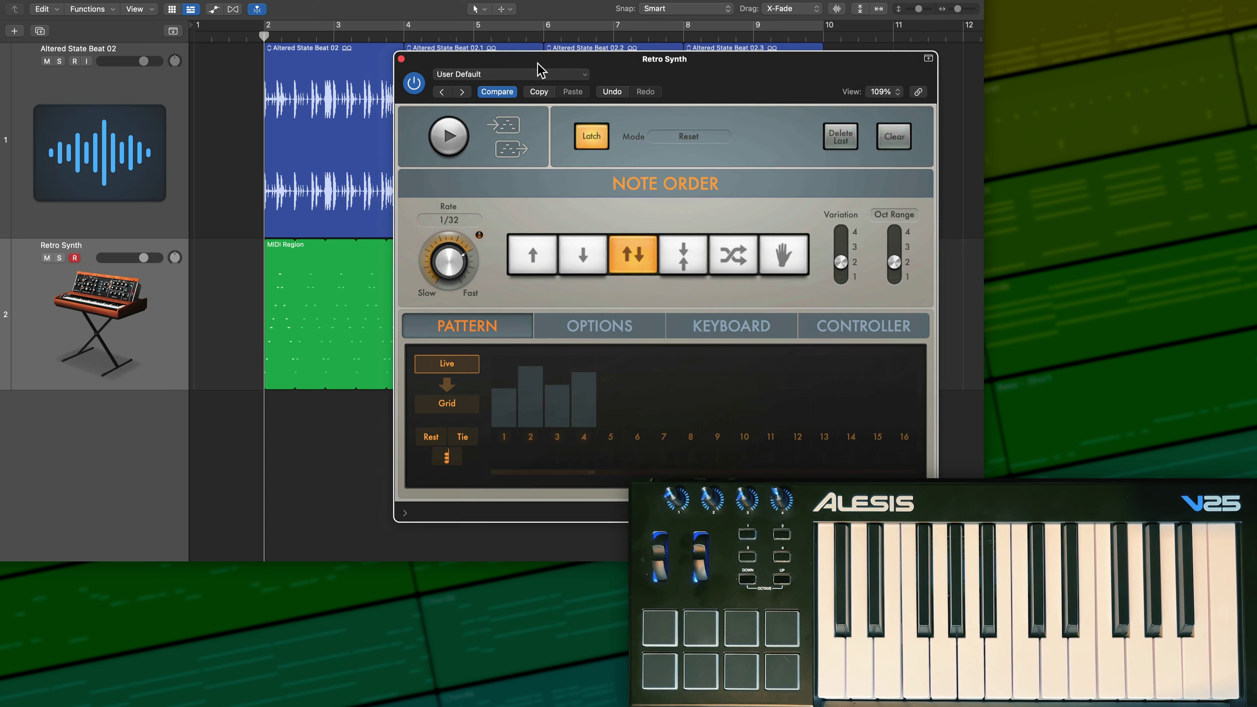
{"action": "key", "text": "space"}
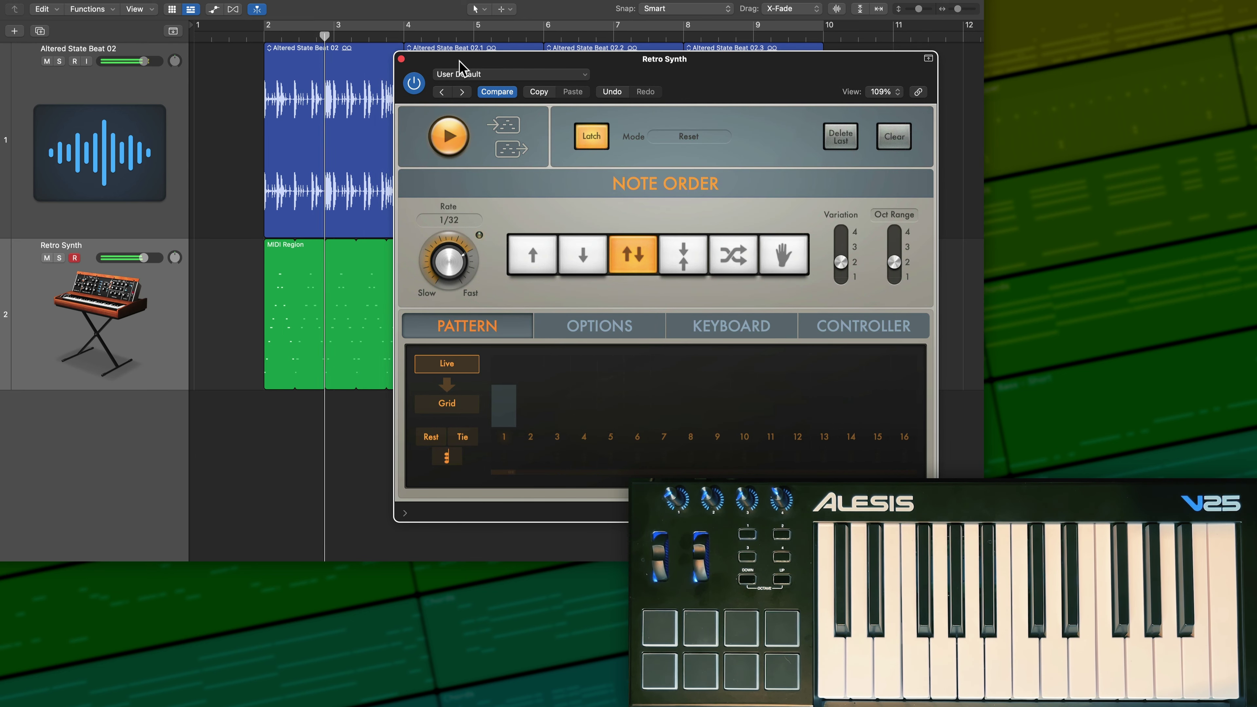
{"action": "left_click", "coordinate": [402, 59]}
{"action": "left_click", "coordinate": [557, 312]}
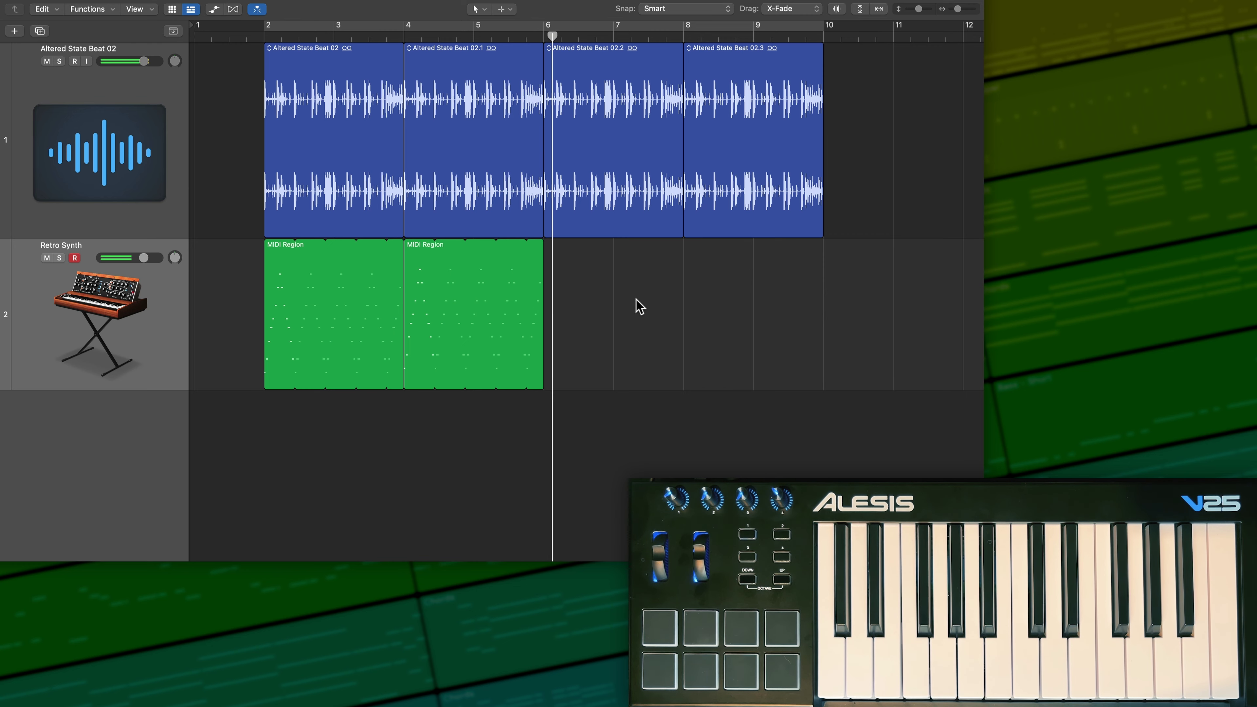
Toggle the Arpeggiator's bypass in its channel strip slot, check the power control in its window, and close the window
{"action": "left_click_drag", "start_coordinate": [634, 303], "coordinate": [356, 308]}
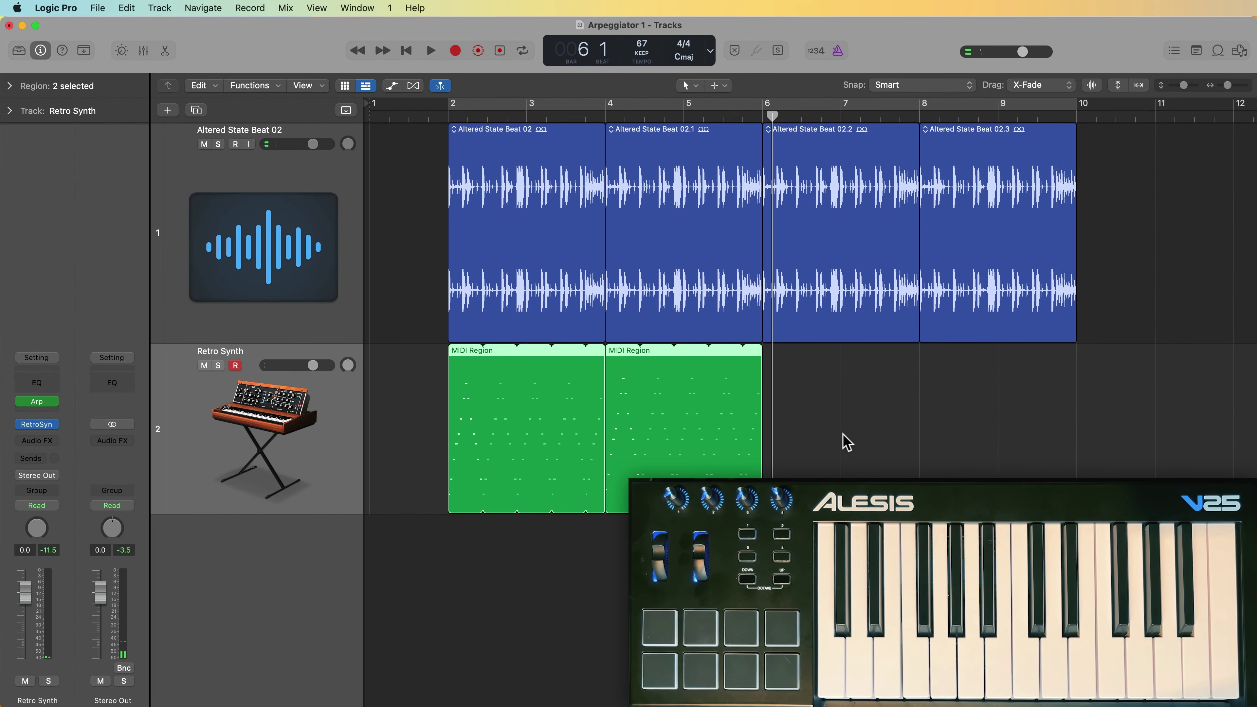
{"action": "left_click", "coordinate": [629, 330]}
{"action": "mouse_move", "coordinate": [30, 407]}
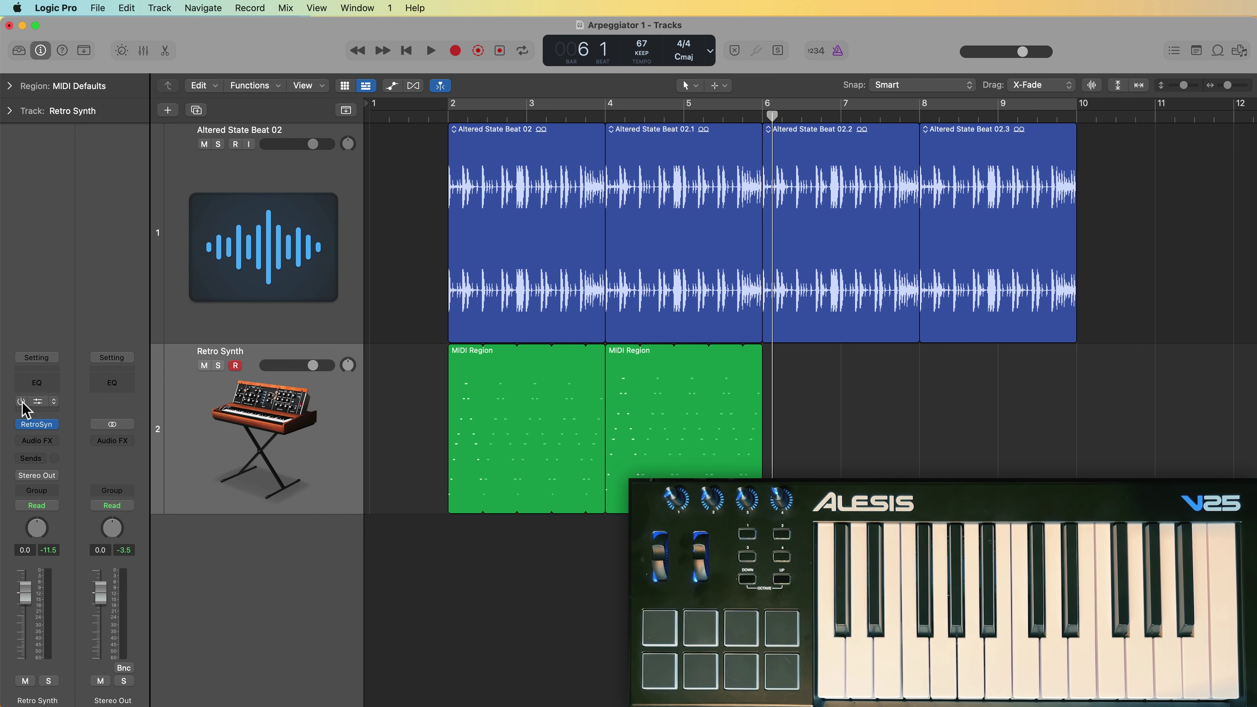
{"action": "left_click", "coordinate": [246, 398]}
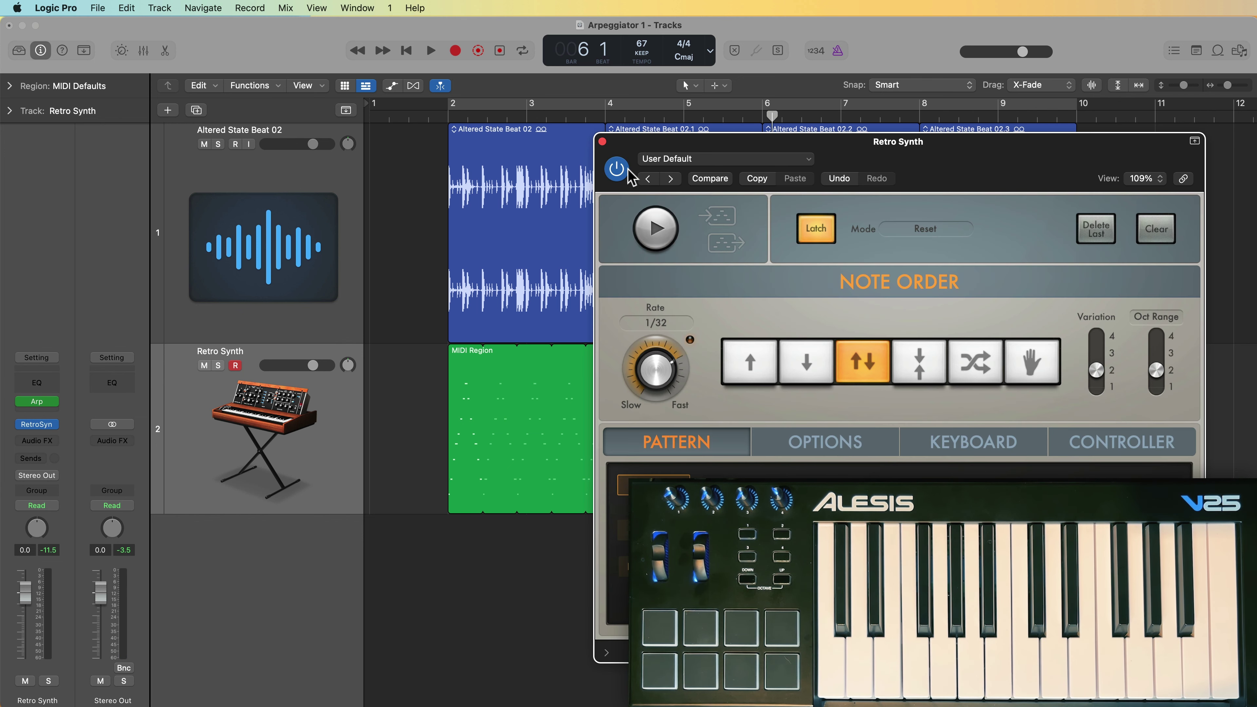
{"action": "left_click", "coordinate": [603, 142]}
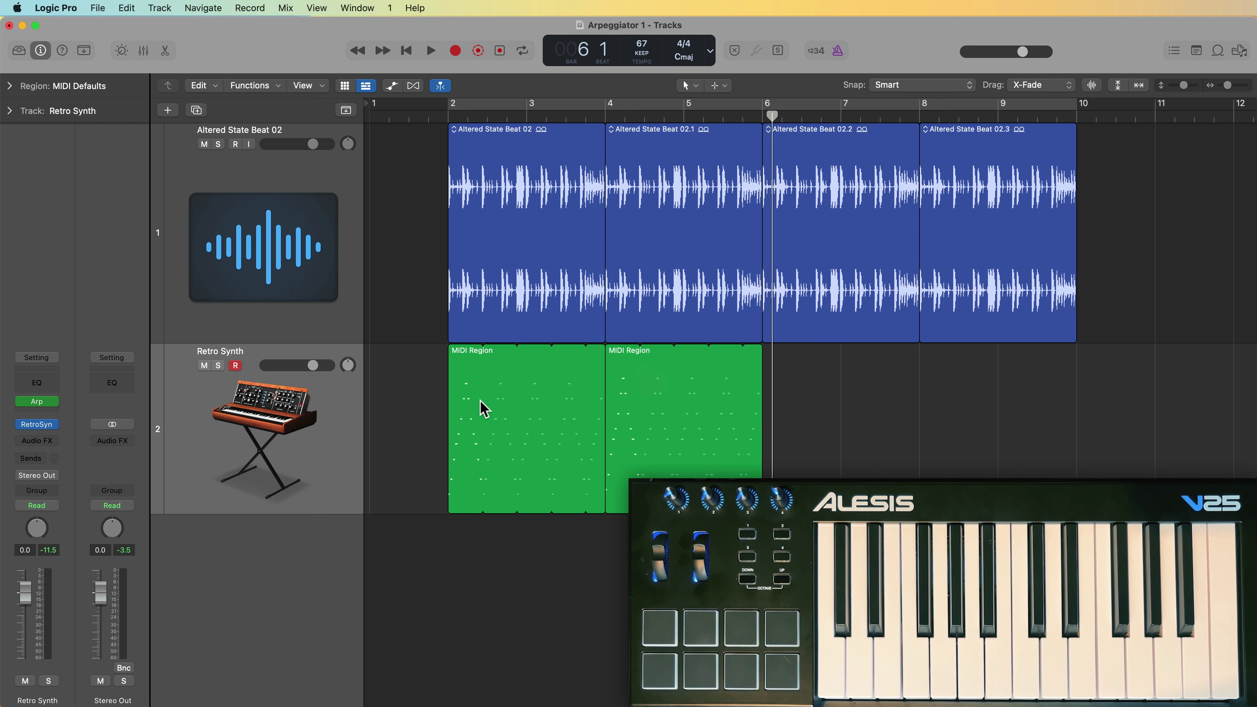
Delete both MIDI regions from the Retro Synth track and return the playhead to the project start
{"action": "left_click_drag", "start_coordinate": [866, 408], "coordinate": [553, 418]}
{"action": "key", "text": "Delete"}
{"action": "key", "text": "Return"}
Reopen the Arpeggiator window, set the Latch mode to Transpose and run it on a four-note chord
{"action": "key", "text": "v"}
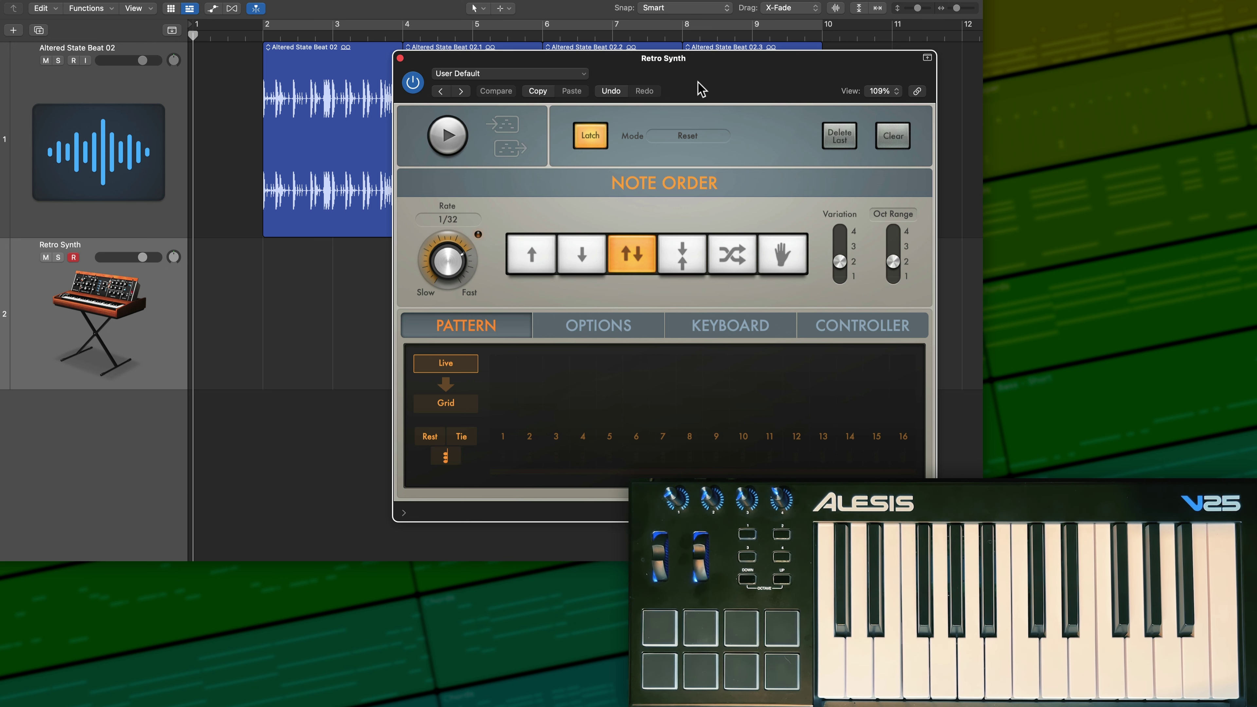
{"action": "left_click_drag", "start_coordinate": [716, 70], "coordinate": [572, 71]}
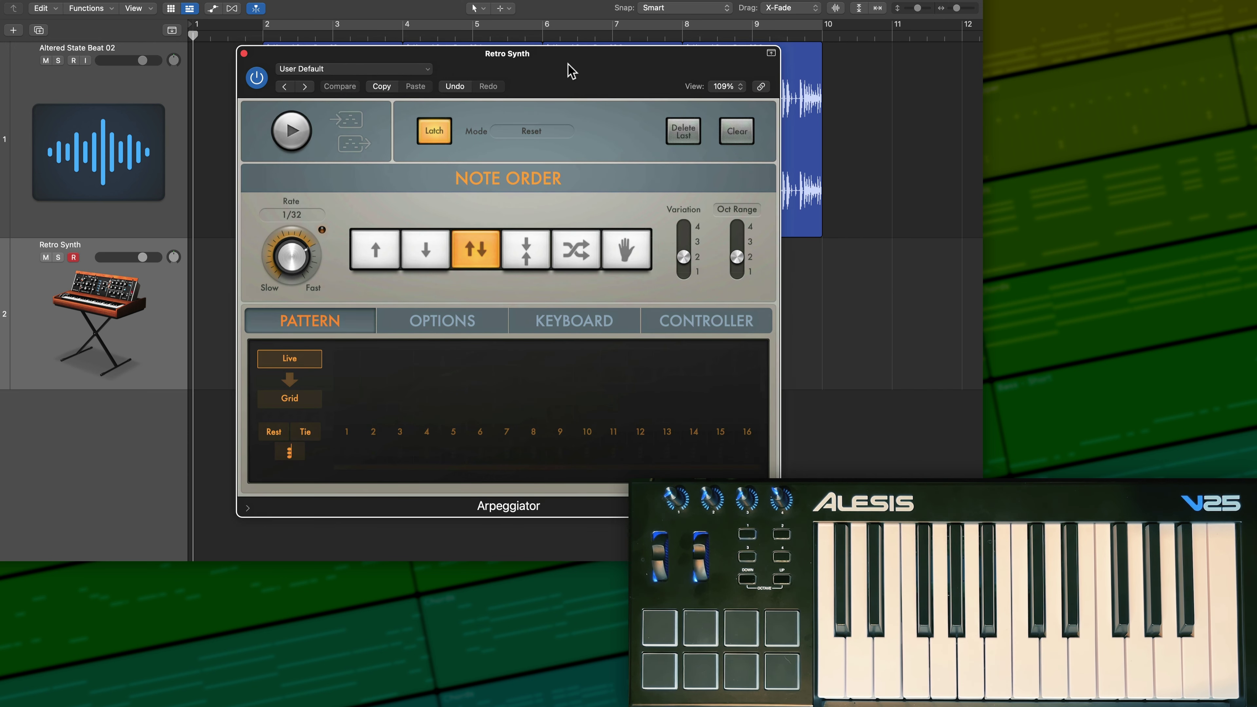
{"action": "left_click", "coordinate": [558, 134]}
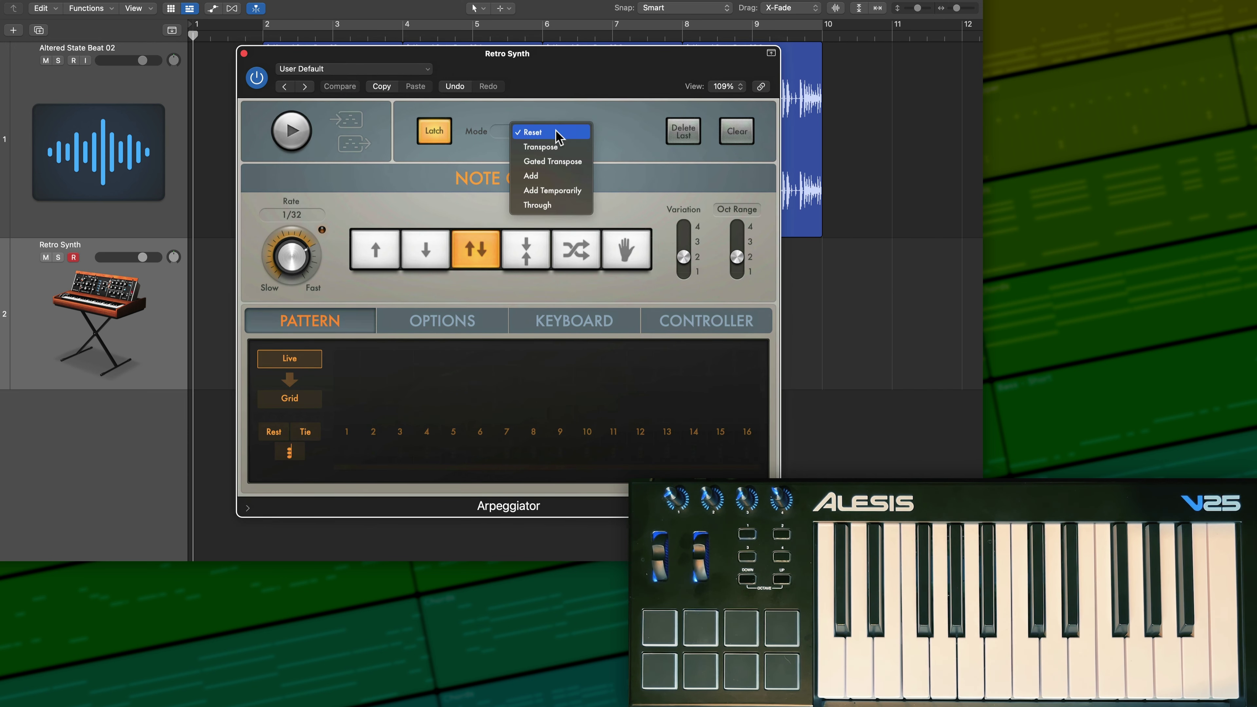
{"action": "left_click", "coordinate": [574, 147]}
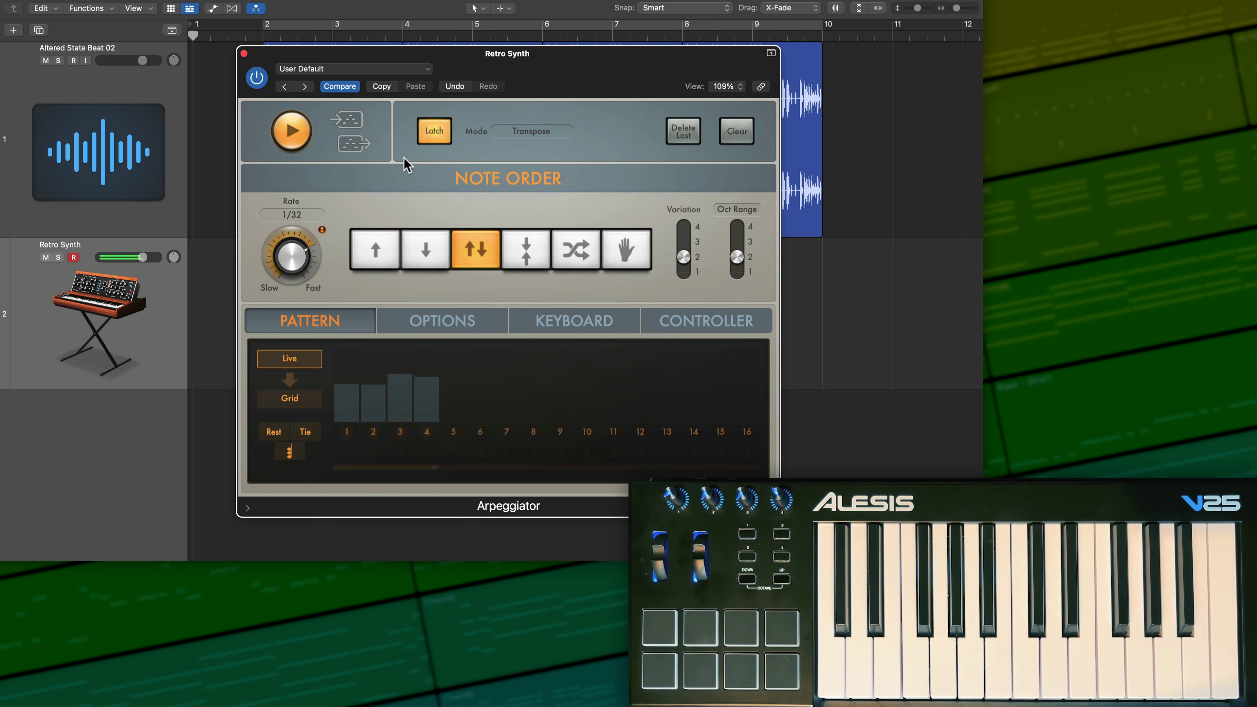
Stop the Arpeggiator, clear its latched notes, and try a new four-note chord in Transpose mode
{"action": "left_click", "coordinate": [290, 129]}
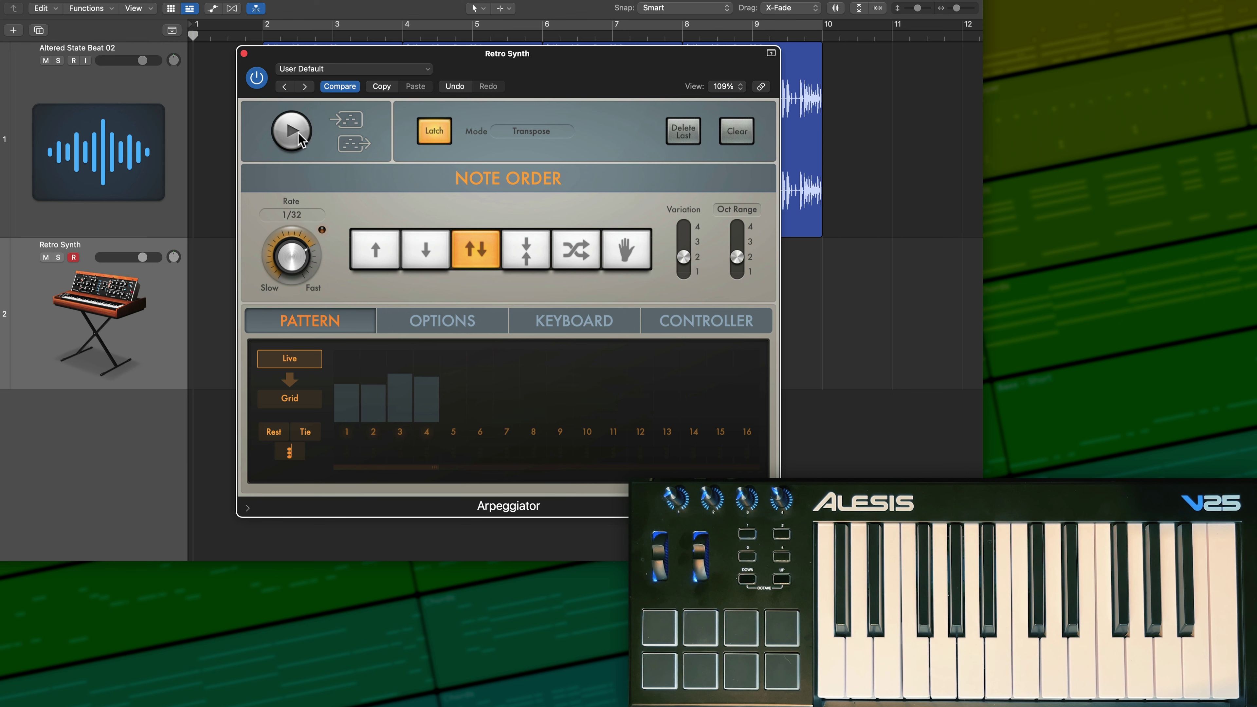
{"action": "left_click", "coordinate": [731, 131]}
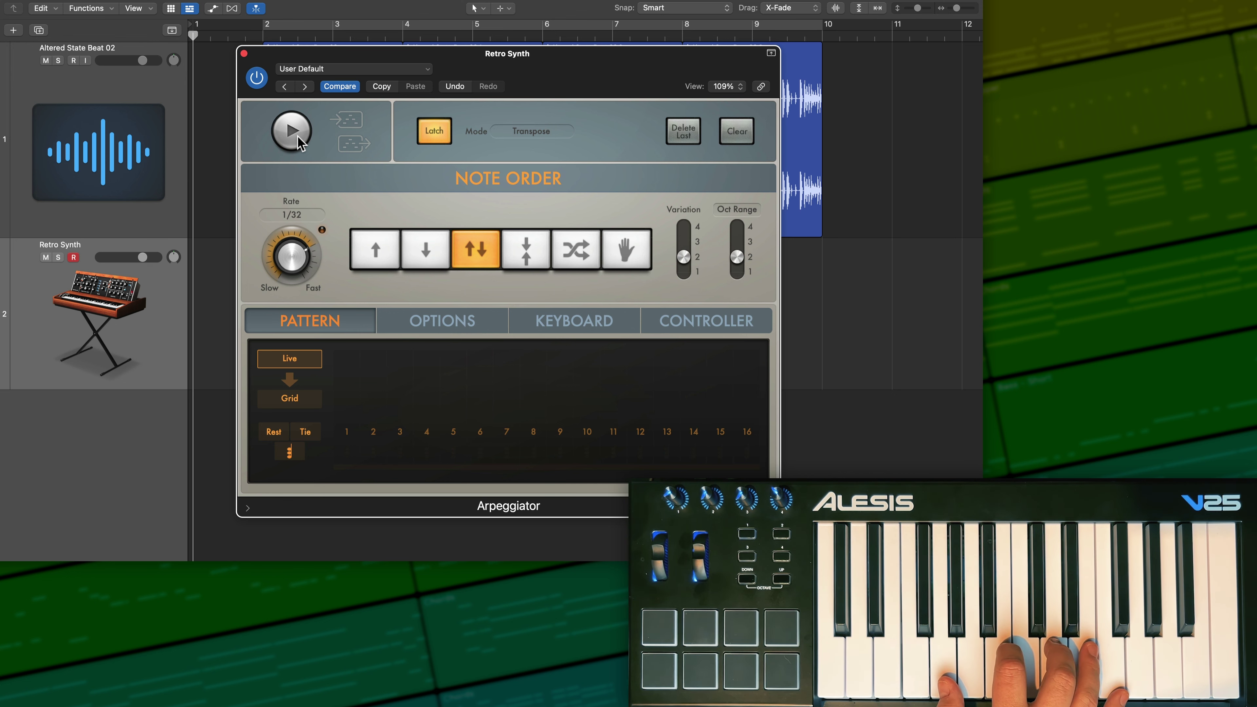
{"action": "left_click", "coordinate": [292, 131]}
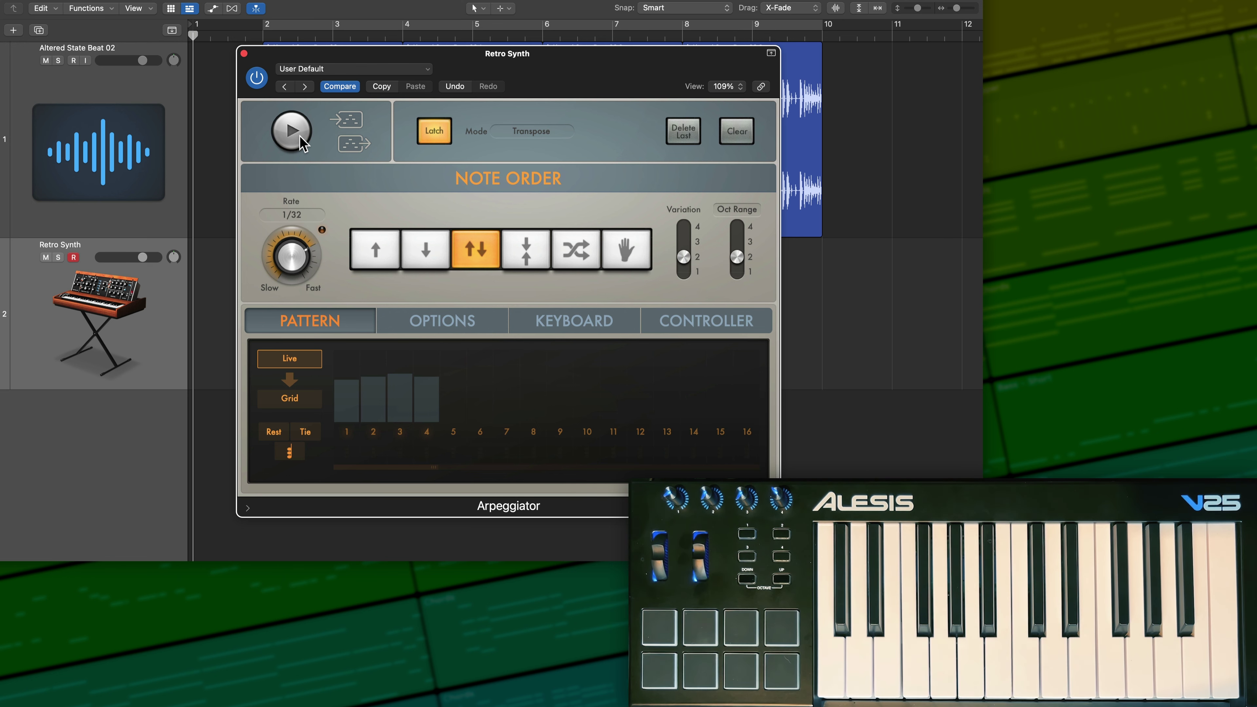
Set the Latch mode to Gated Transpose, clear the latched notes and start the Arpeggiator on a new four-note chord
{"action": "left_click", "coordinate": [545, 142]}
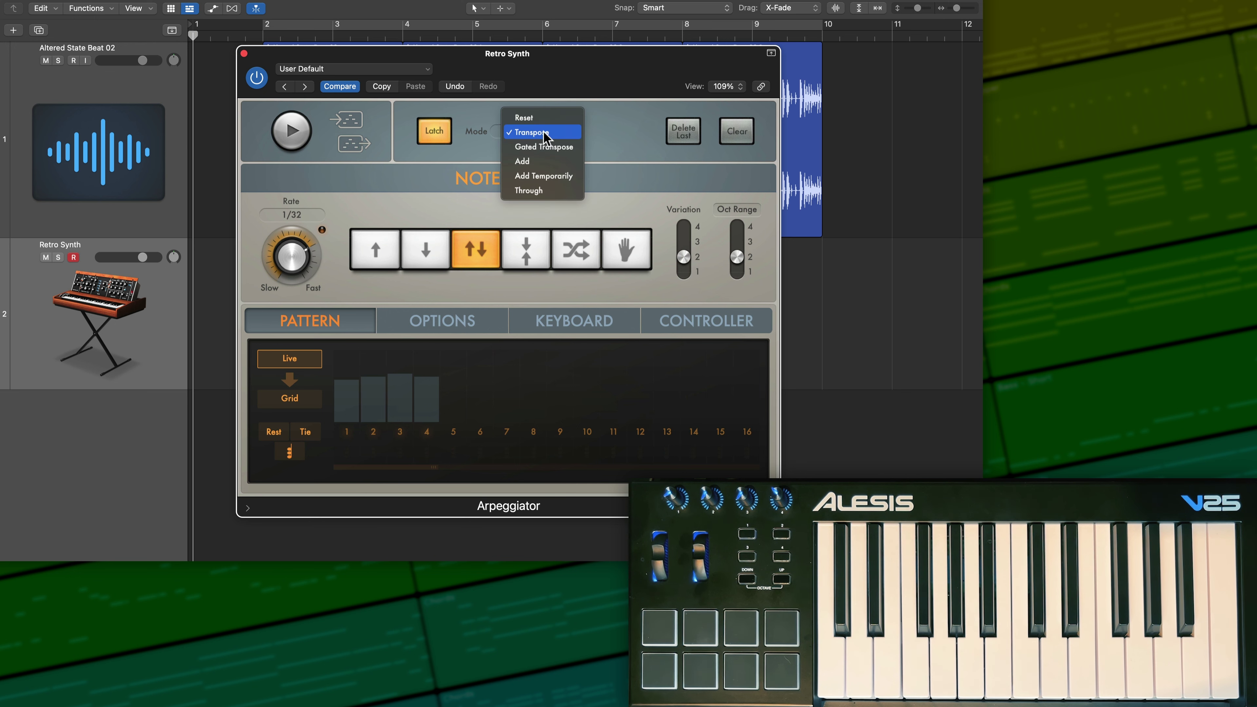
{"action": "left_click", "coordinate": [568, 147]}
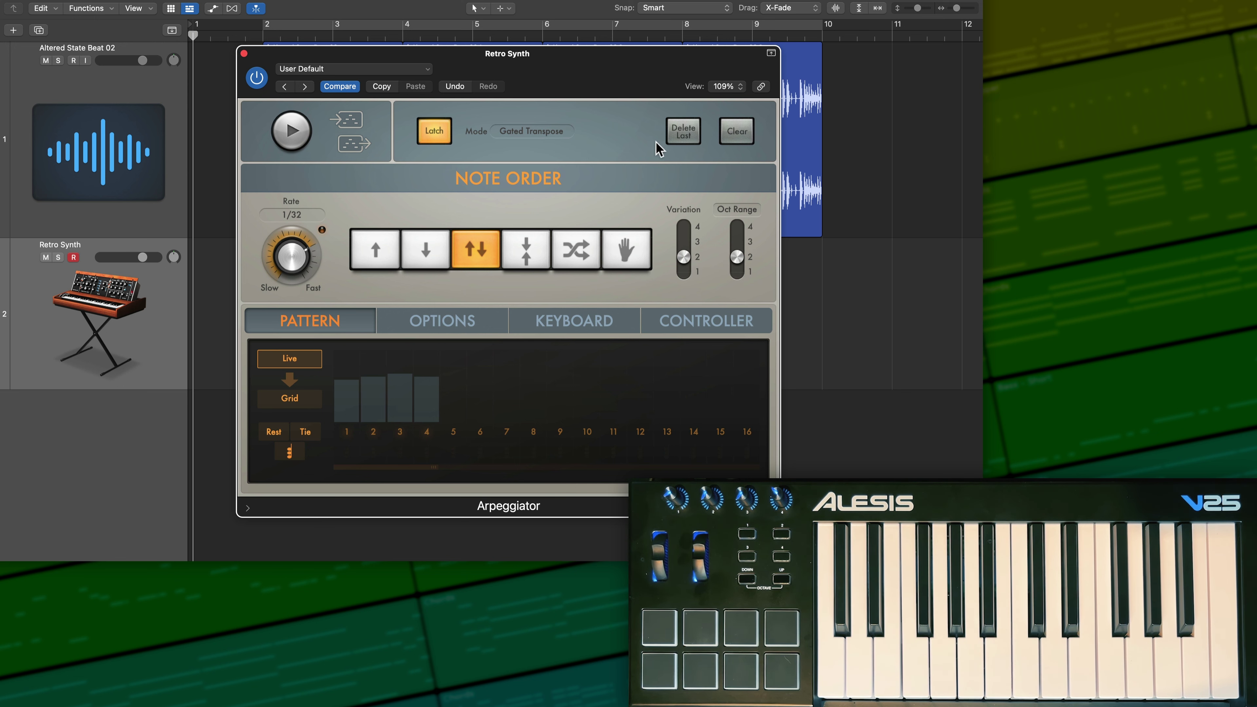
{"action": "left_click", "coordinate": [737, 132]}
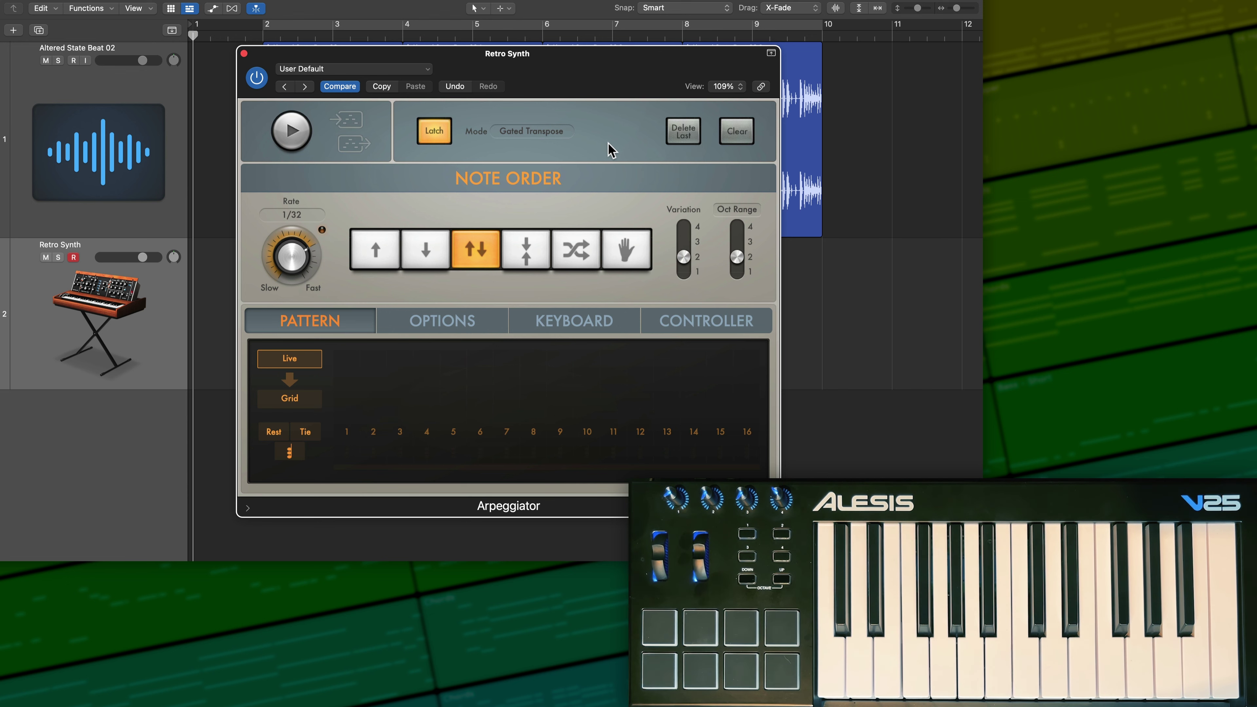
{"action": "left_click", "coordinate": [279, 130]}
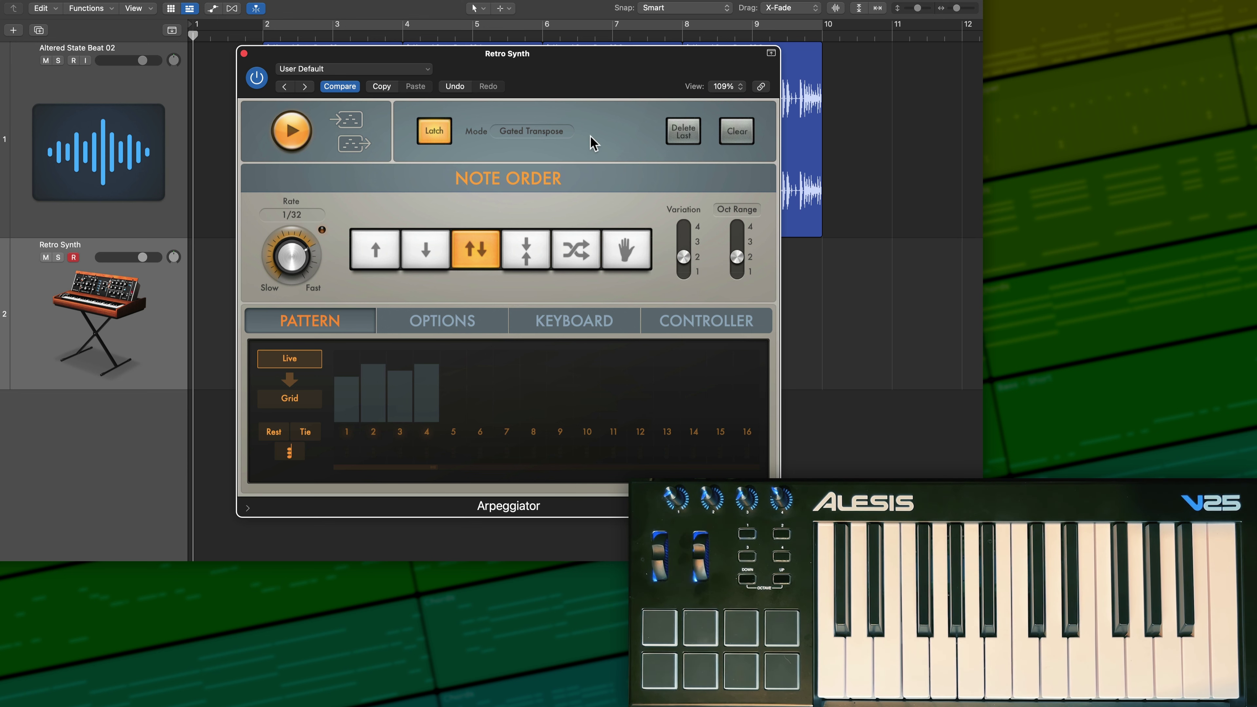
Set the Latch mode to Add and clear the latched notes
{"action": "left_click", "coordinate": [552, 137]}
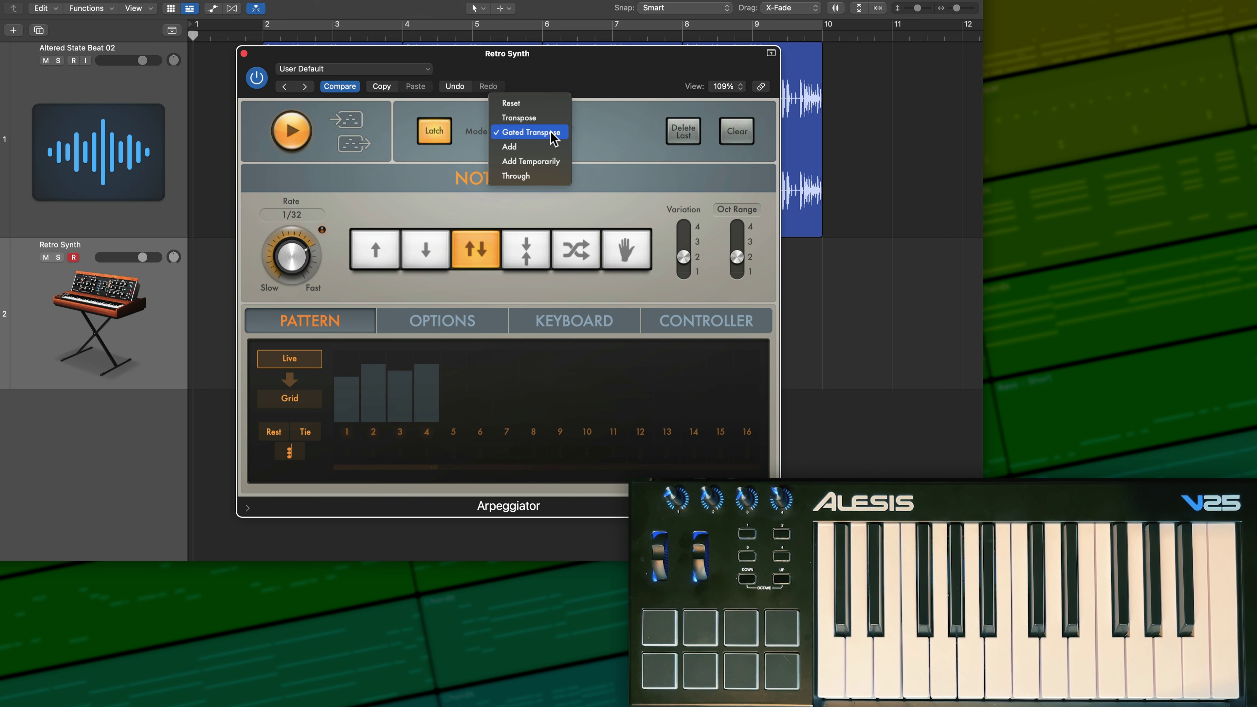
{"action": "left_click", "coordinate": [537, 147]}
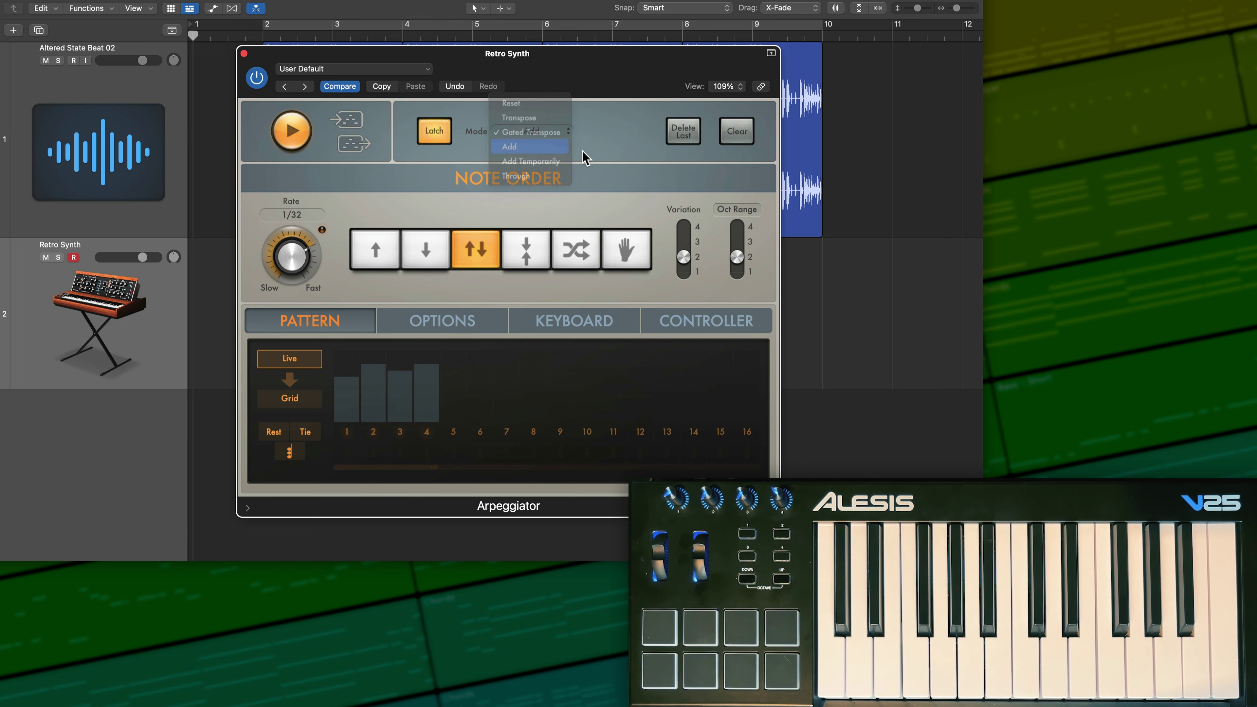
{"action": "left_click", "coordinate": [732, 138]}
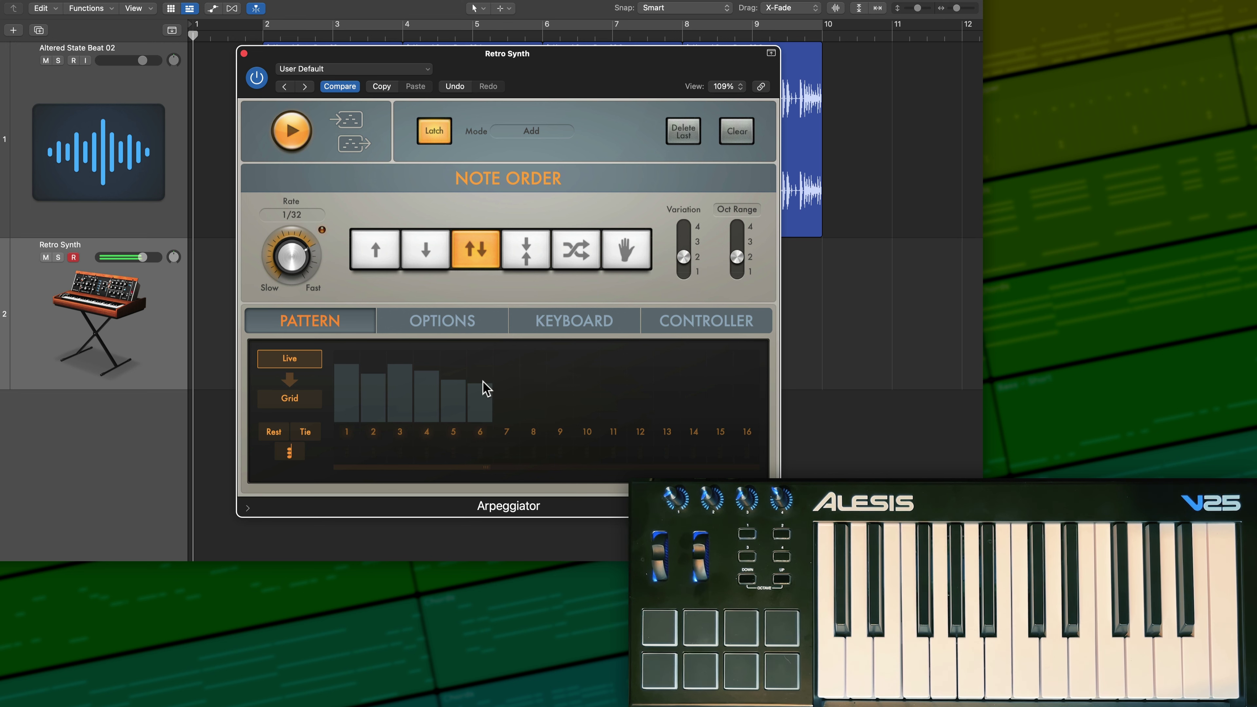
Delete the last three latched notes one at a time, then stop the Arpeggiator and clear the remaining notes
{"action": "left_click", "coordinate": [677, 134]}
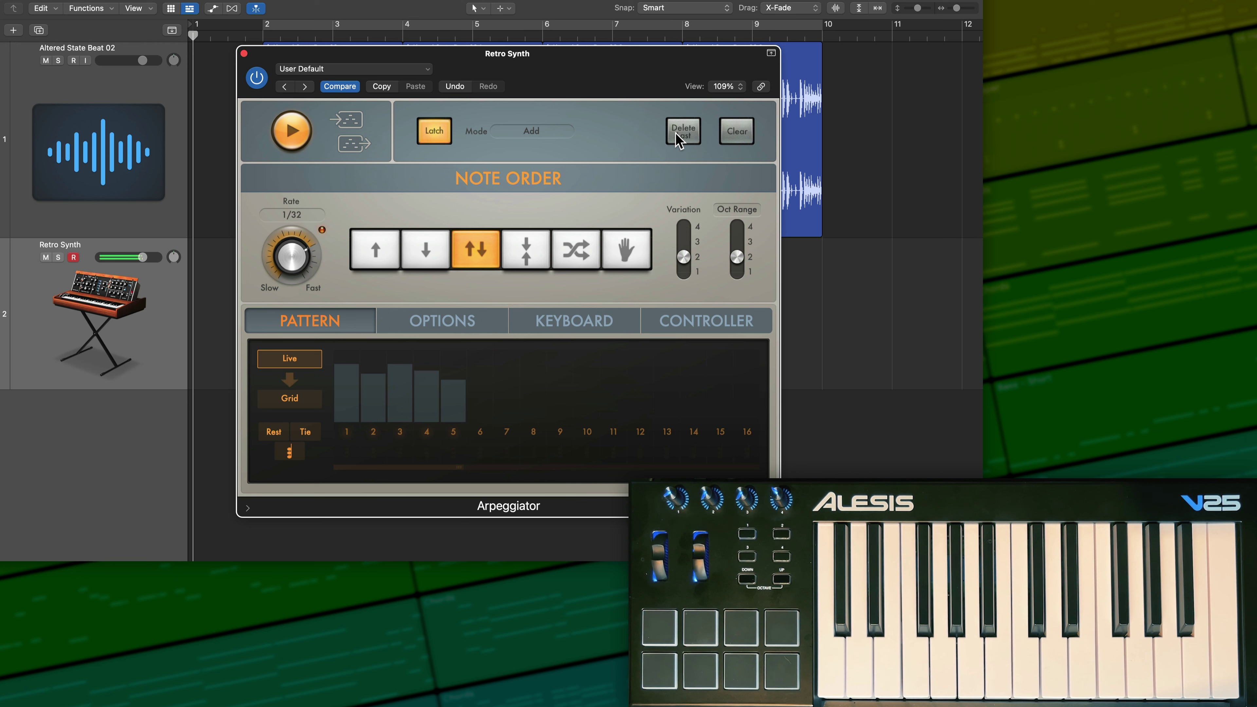
{"action": "left_click", "coordinate": [676, 132]}
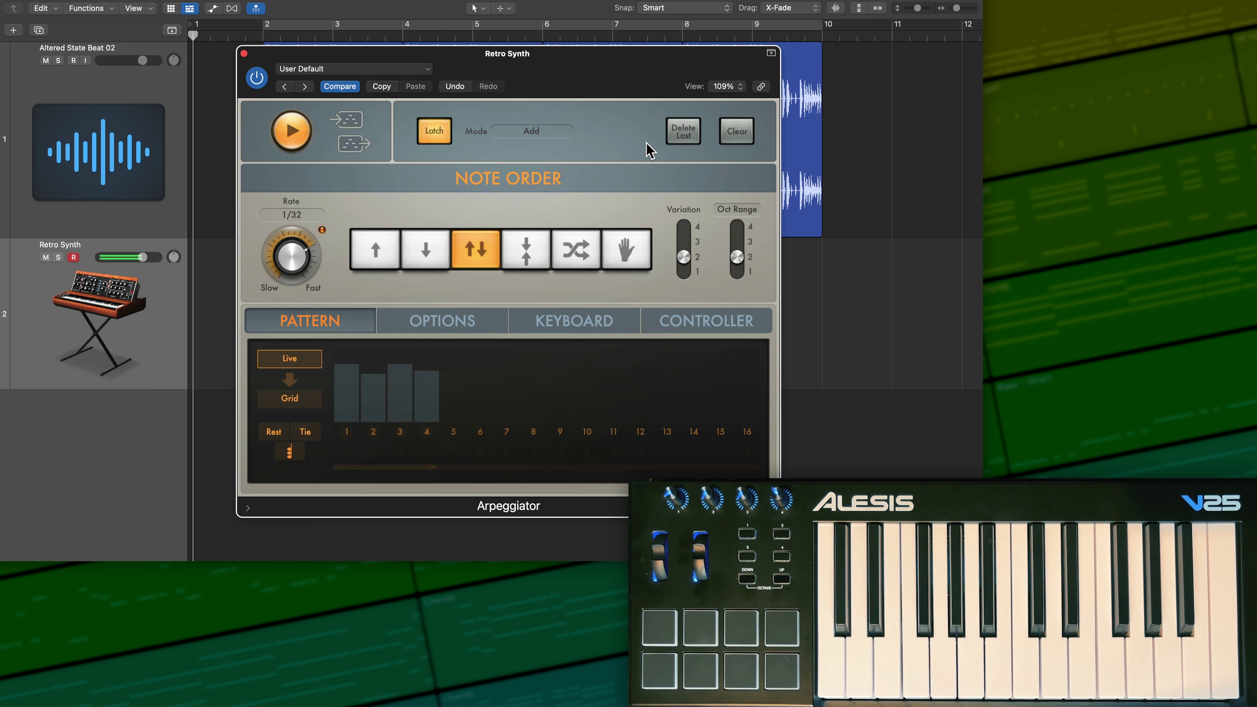
{"action": "left_click", "coordinate": [669, 137]}
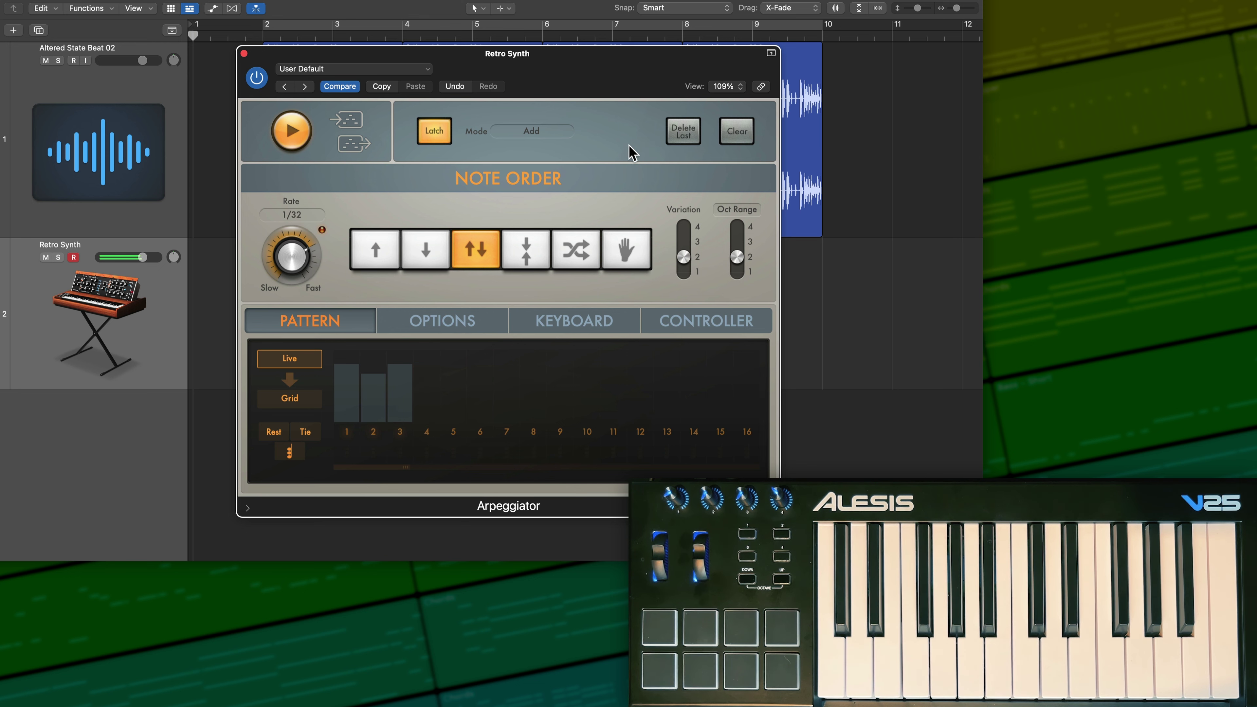
{"action": "left_click", "coordinate": [301, 137]}
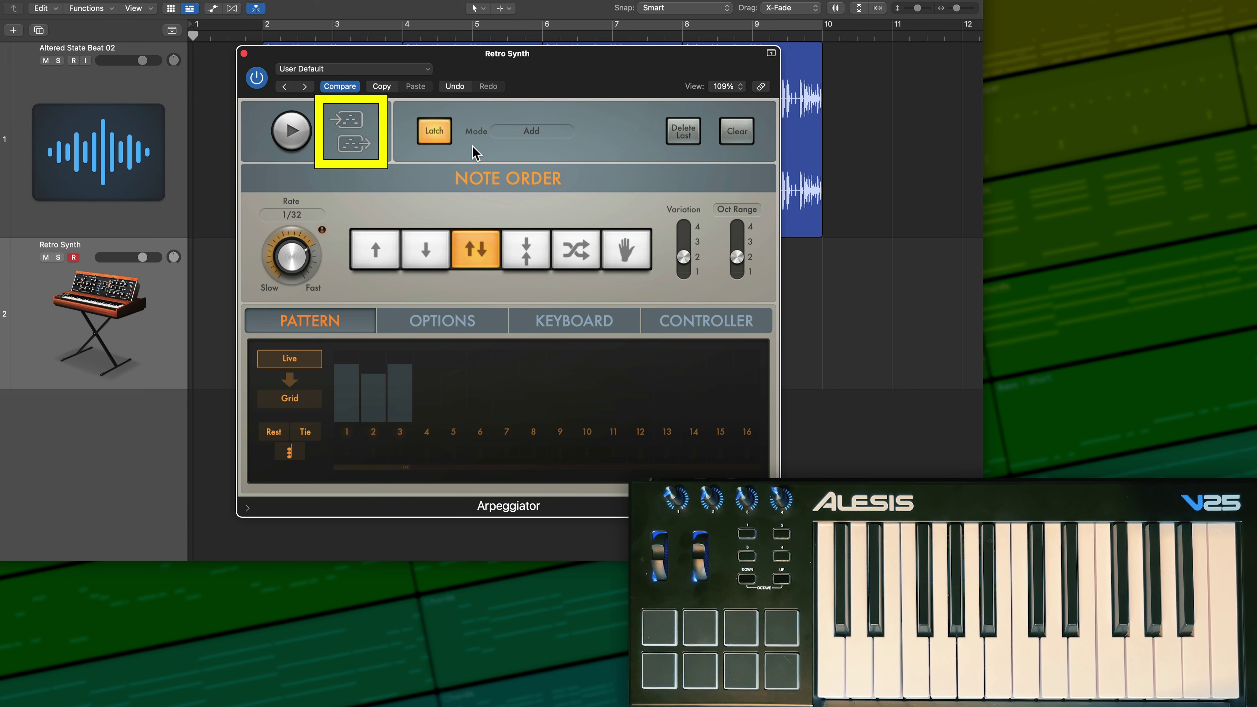
{"action": "left_click", "coordinate": [736, 141]}
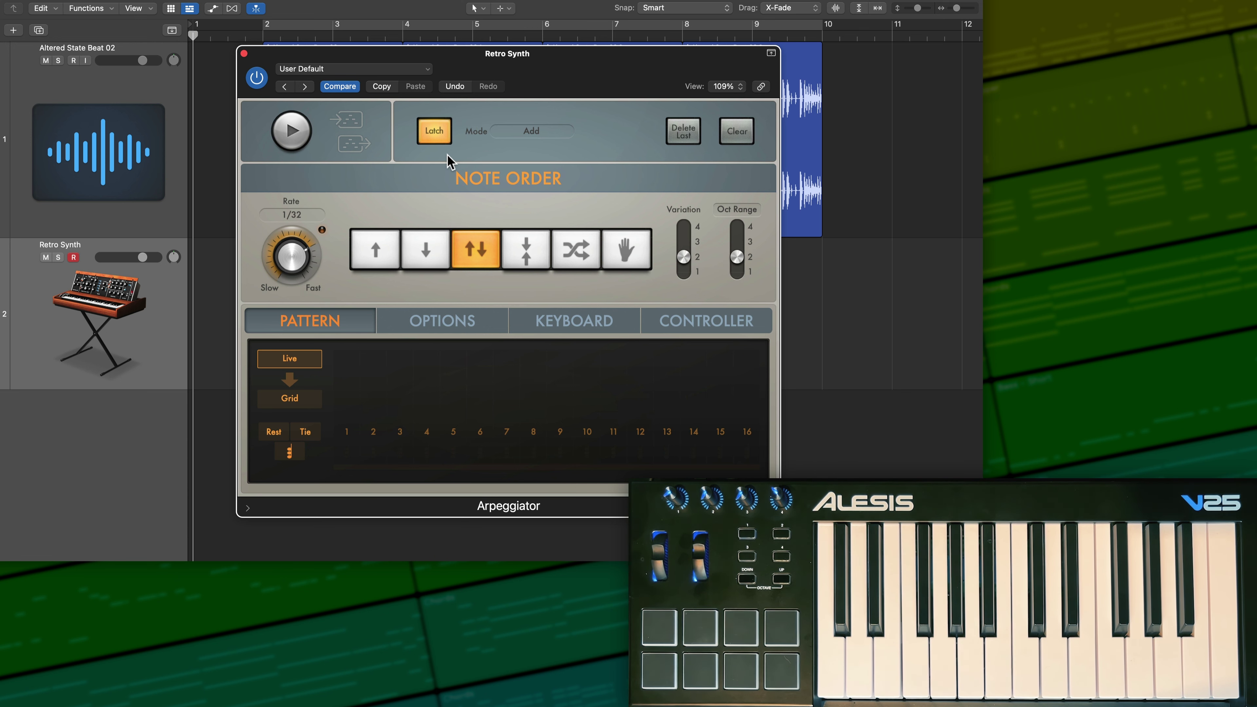
Check the sustain controller's Latch assignment and run the Arpeggiator on a five-note chord with Latch switched off manually
{"action": "left_click", "coordinate": [744, 329]}
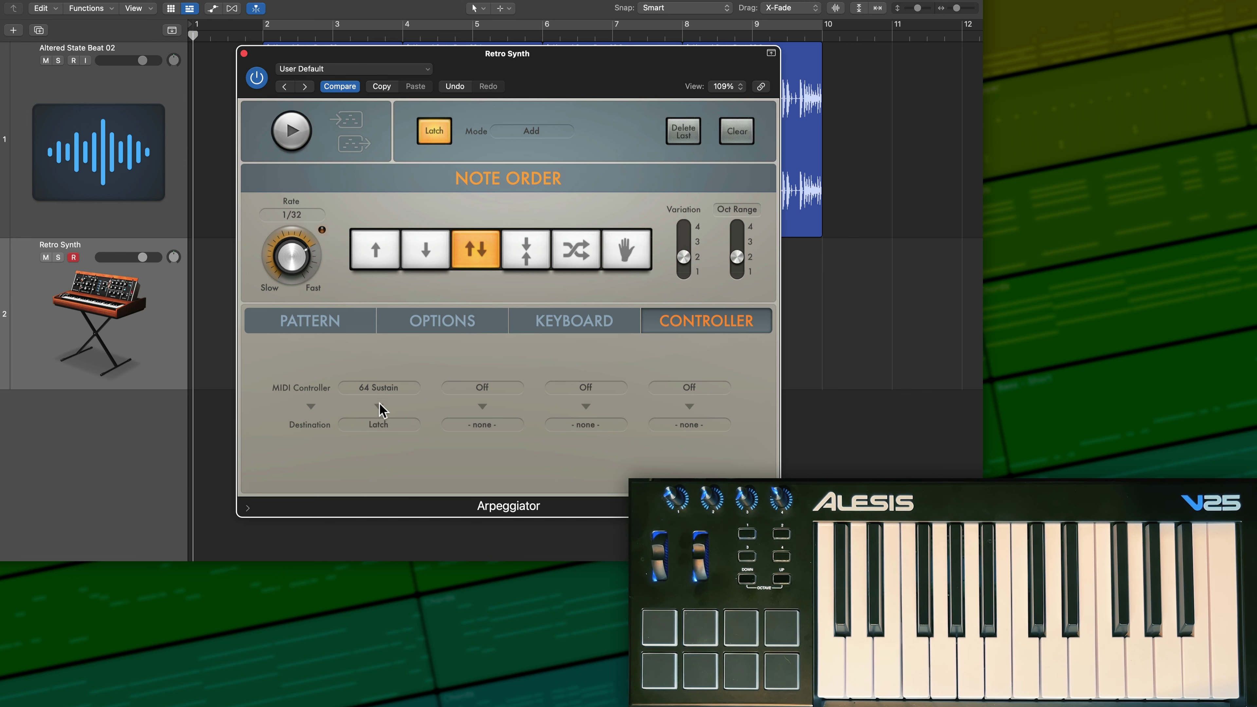
{"action": "left_click", "coordinate": [357, 325]}
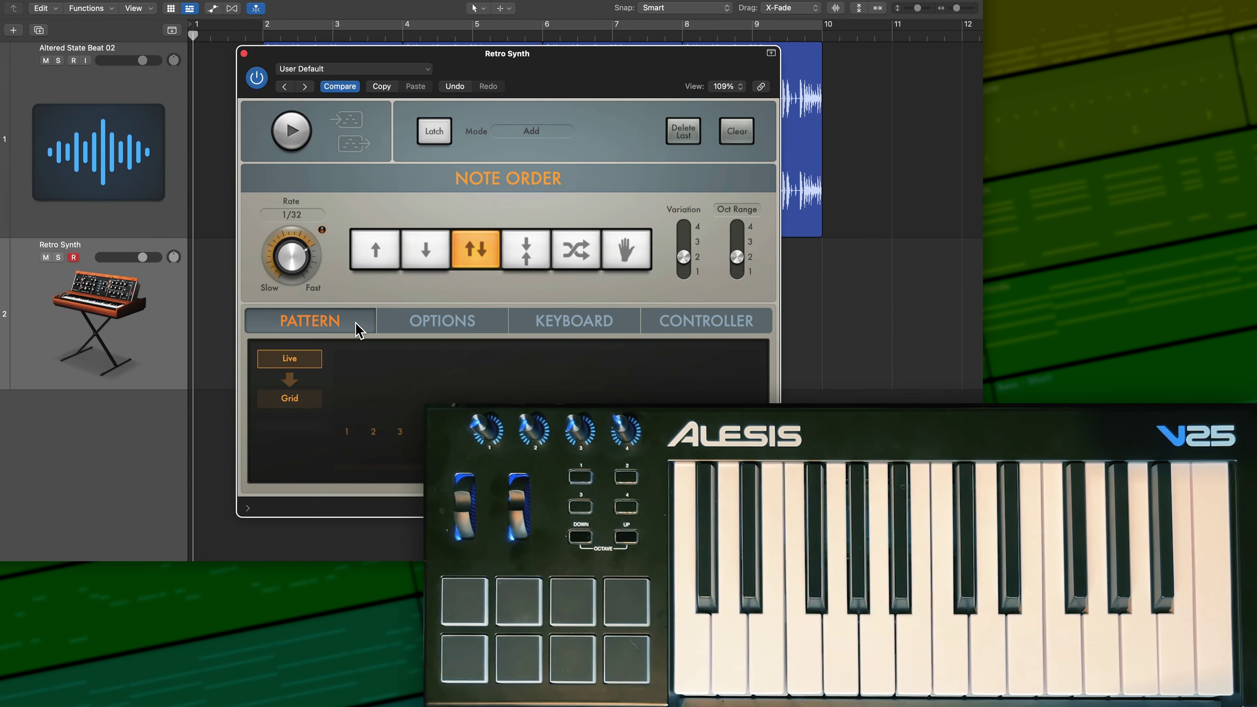
{"action": "left_click", "coordinate": [434, 131]}
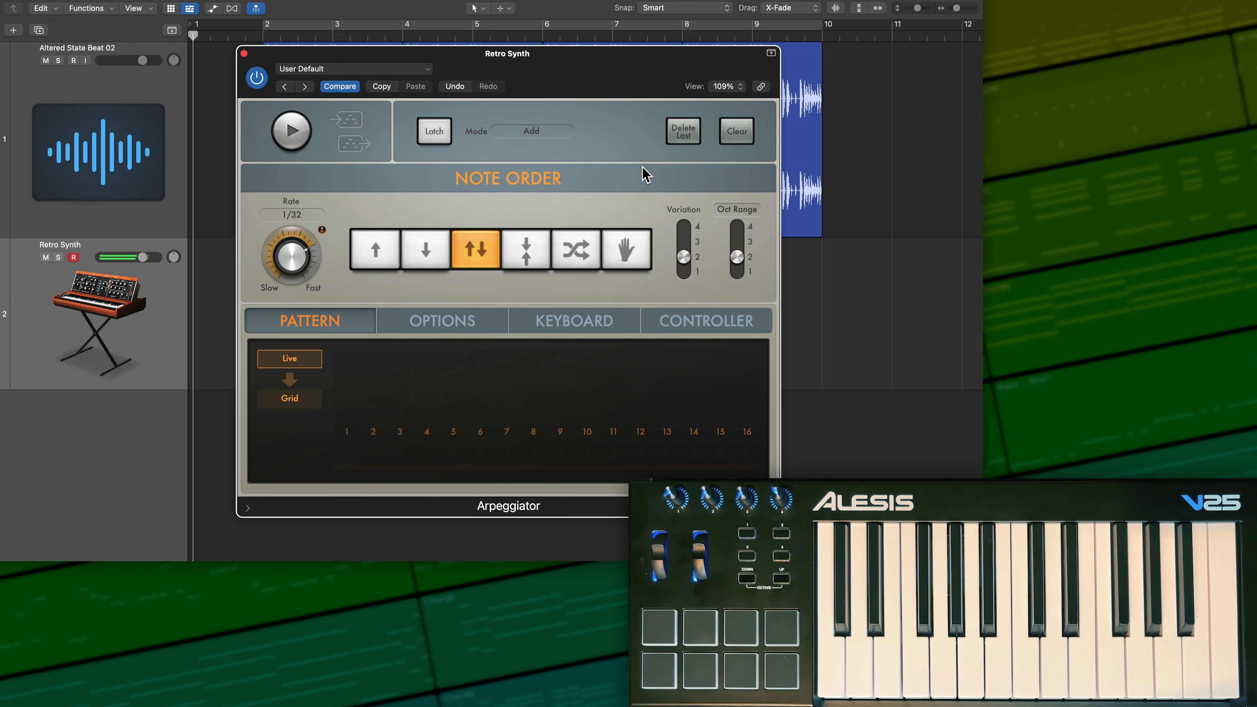
{"action": "left_click", "coordinate": [299, 149]}
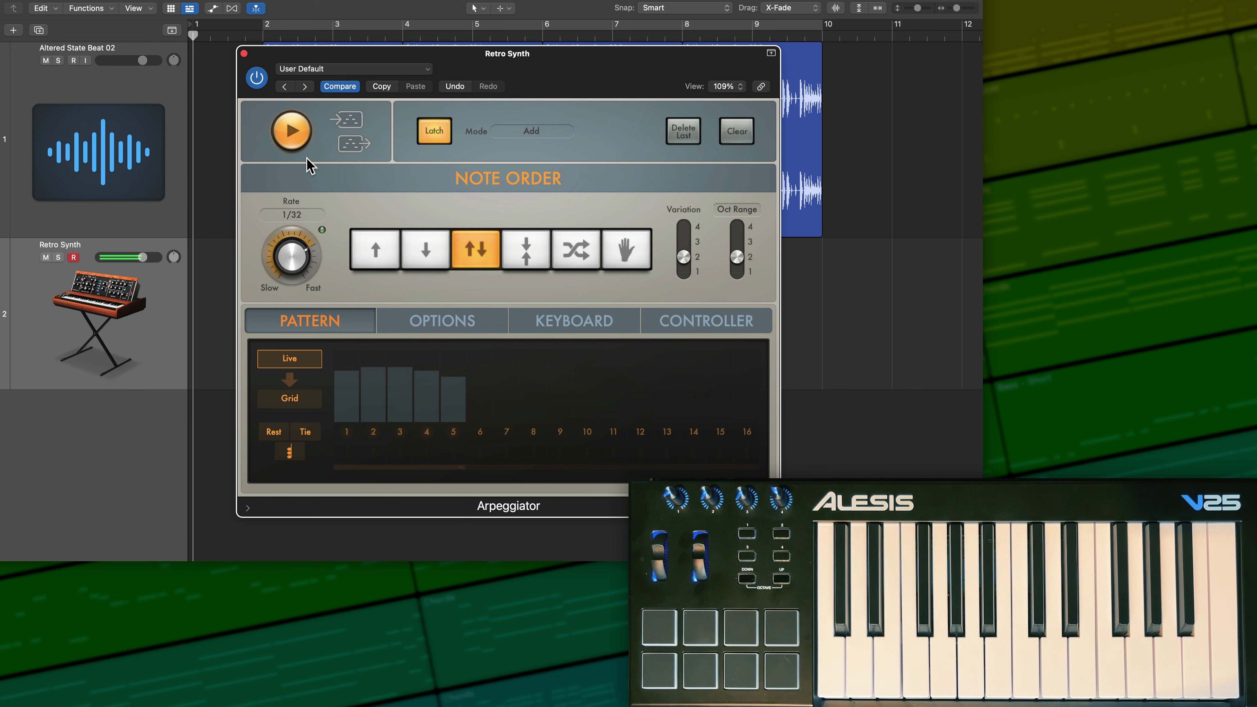
{"action": "left_click", "coordinate": [297, 144]}
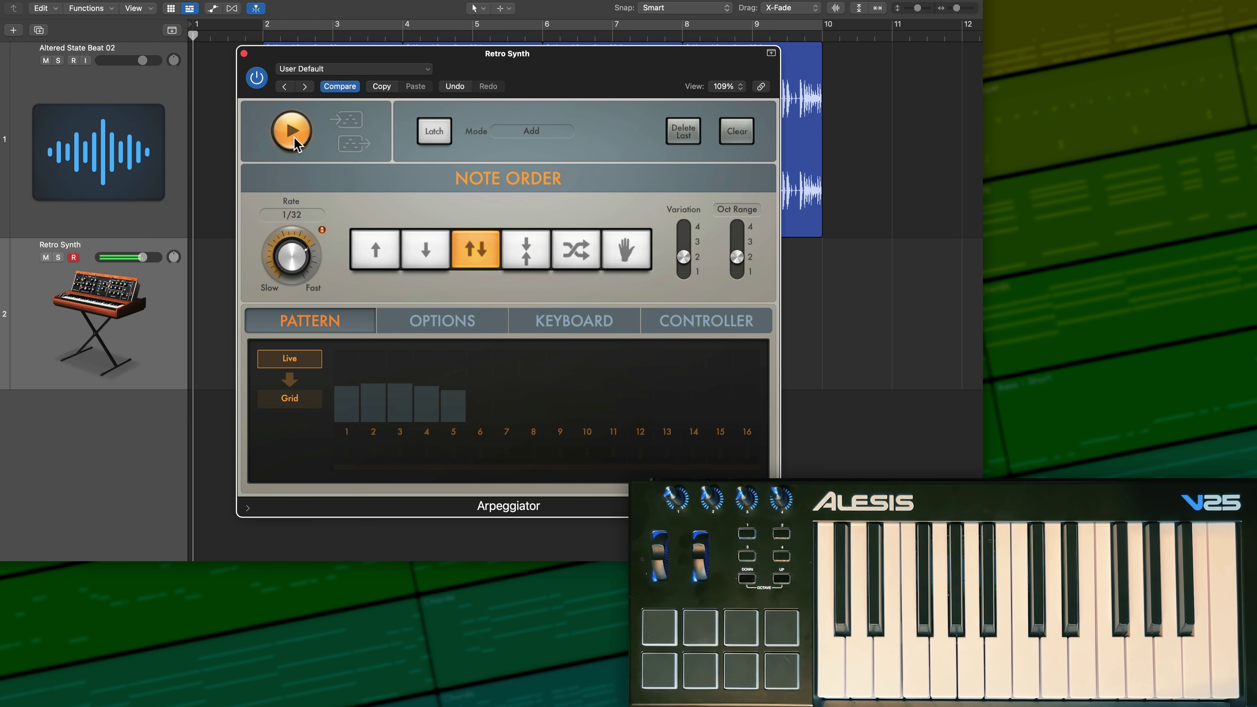
Set the Latch mode to Add Temporarily and run the Arpeggiator with Latch on for a three-note chord before stopping it
{"action": "left_click", "coordinate": [557, 134]}
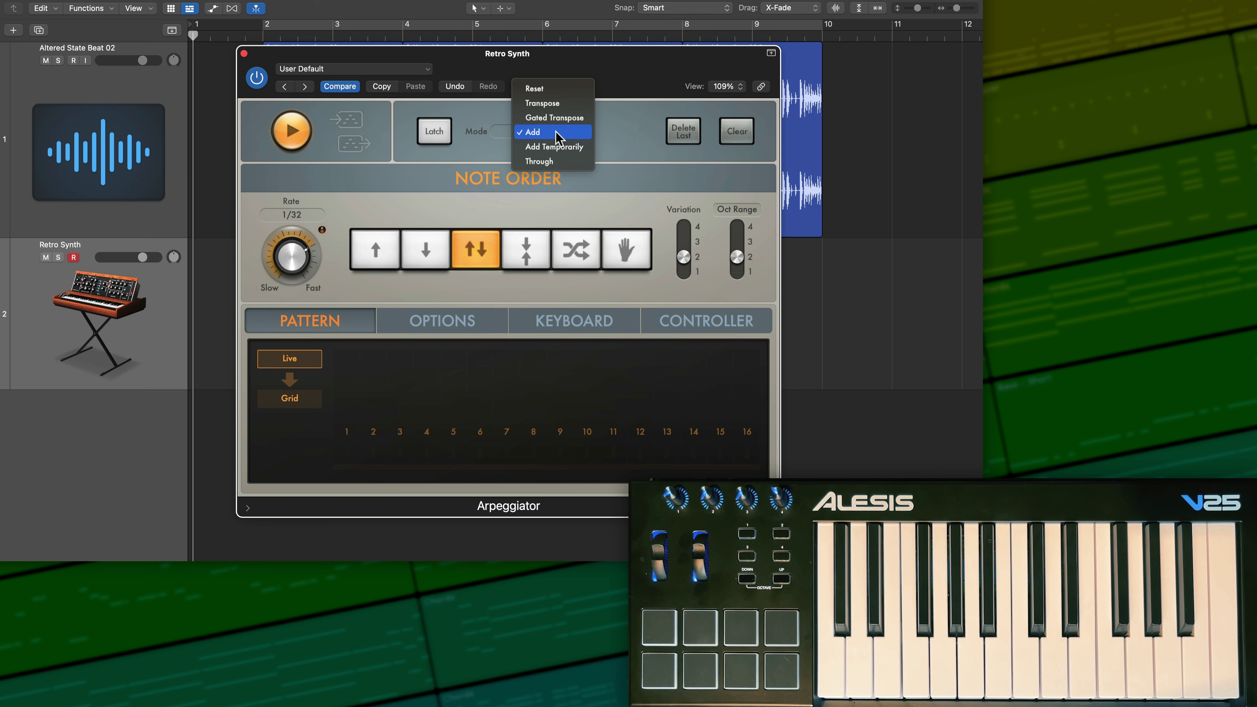
{"action": "left_click", "coordinate": [557, 147]}
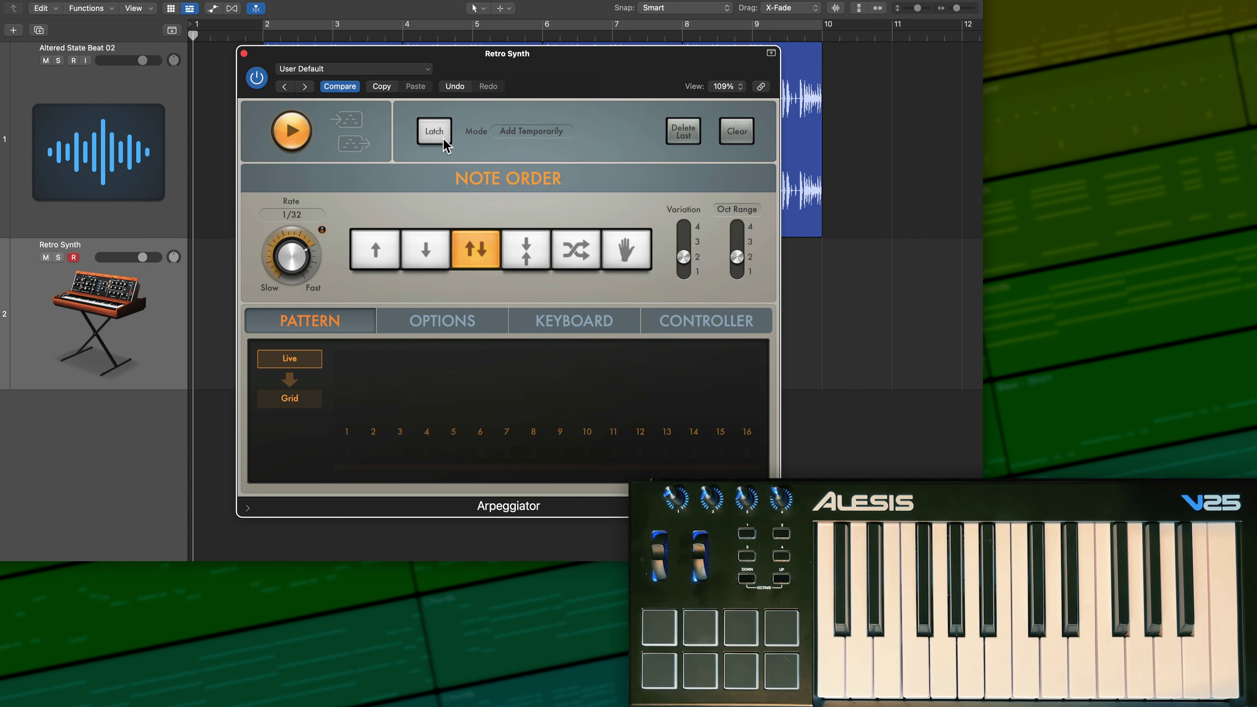
{"action": "left_click", "coordinate": [435, 131]}
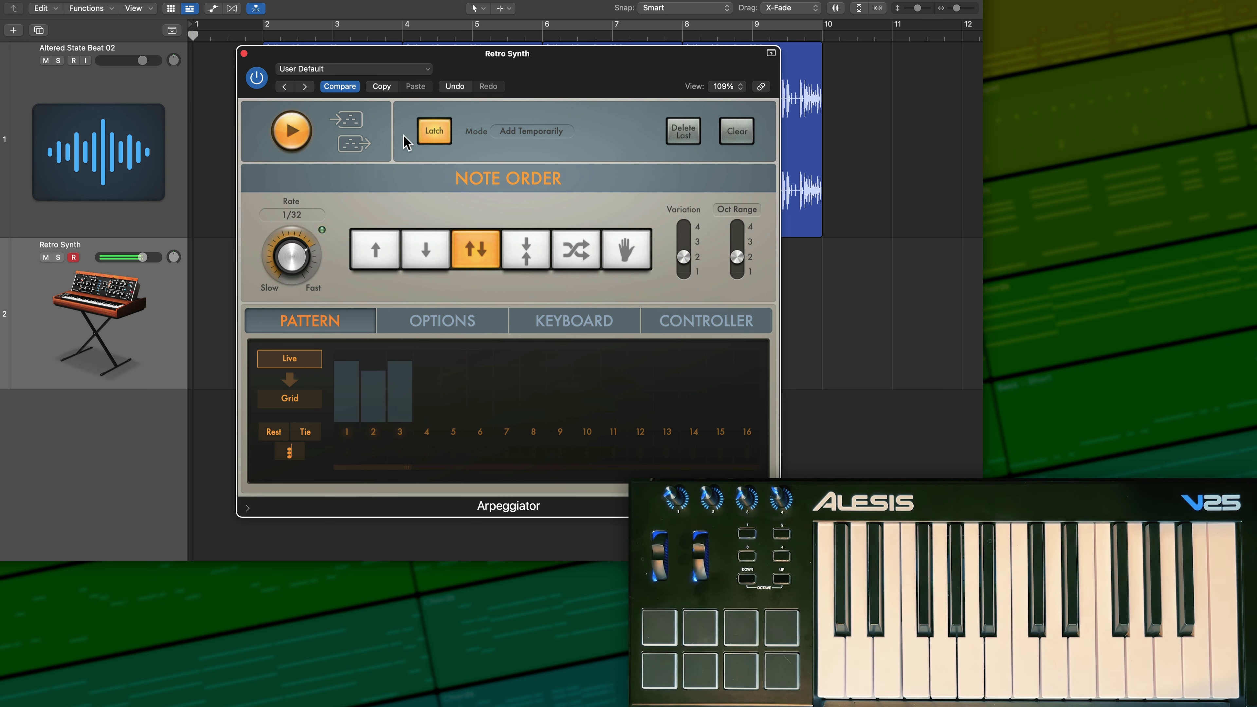
{"action": "left_click", "coordinate": [290, 130]}
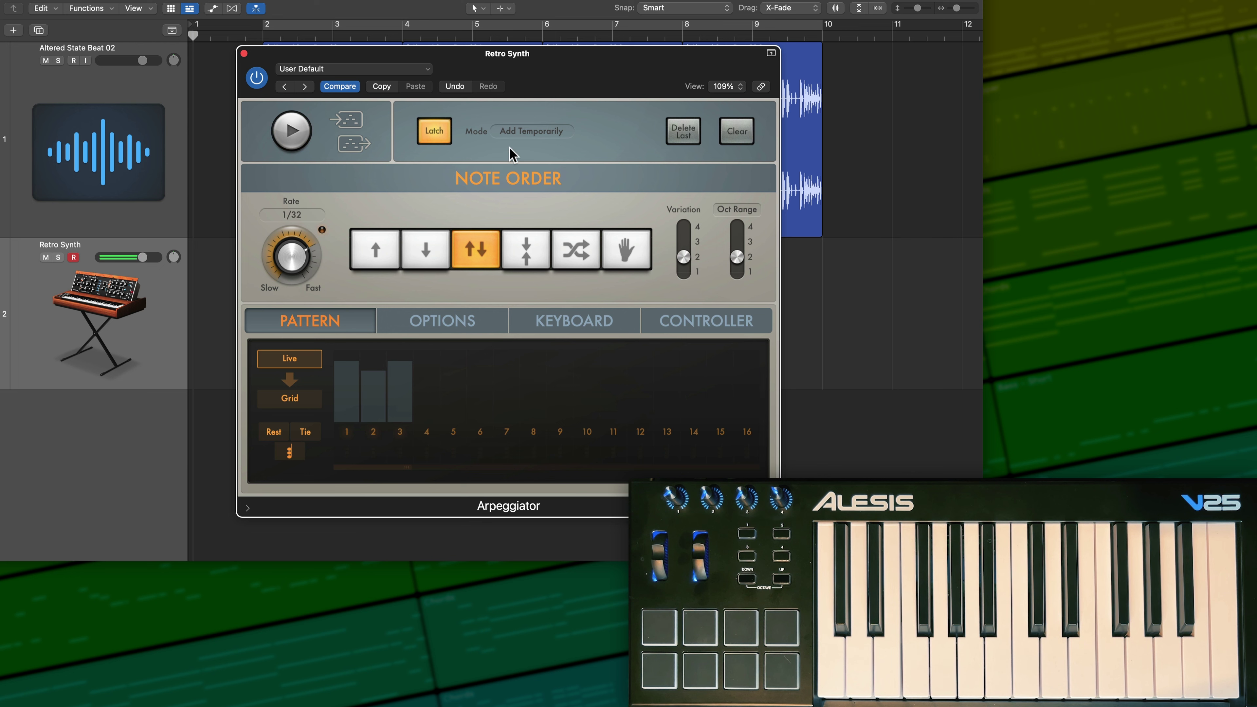
Set the Latch mode to Through, start the Arpeggiator and clear the latched notes
{"action": "left_click", "coordinate": [558, 140]}
{"action": "left_click", "coordinate": [555, 144]}
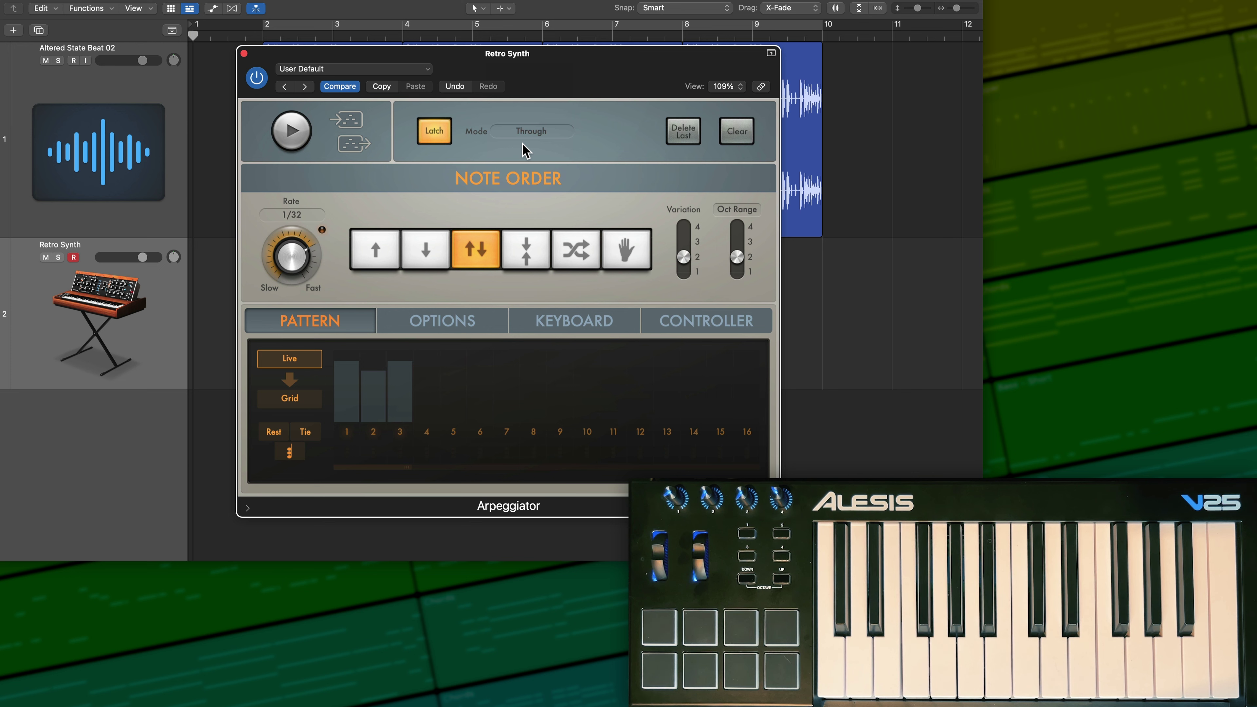
{"action": "left_click", "coordinate": [291, 130]}
{"action": "left_click", "coordinate": [291, 130]}
{"action": "left_click", "coordinate": [720, 140]}
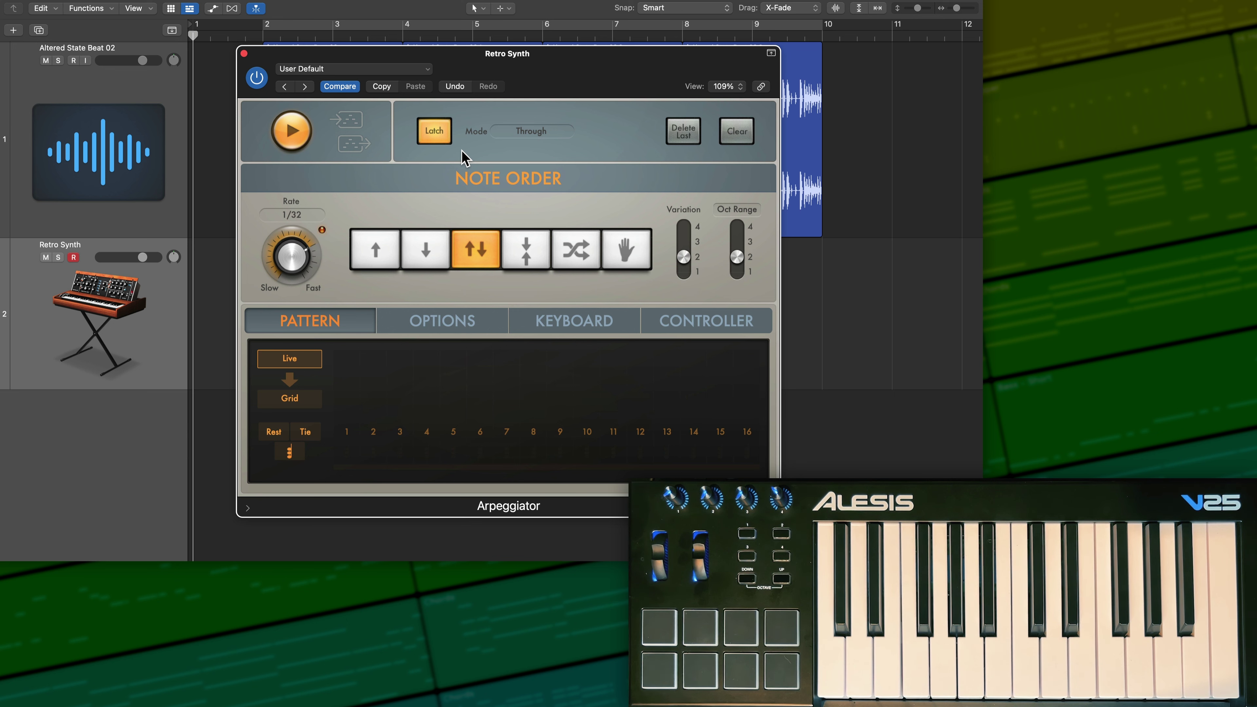
Slow the Arpeggiator's rate to 1/16 while two notes are latched, and stop it
{"action": "left_click_drag", "start_coordinate": [295, 250], "coordinate": [289, 273]}
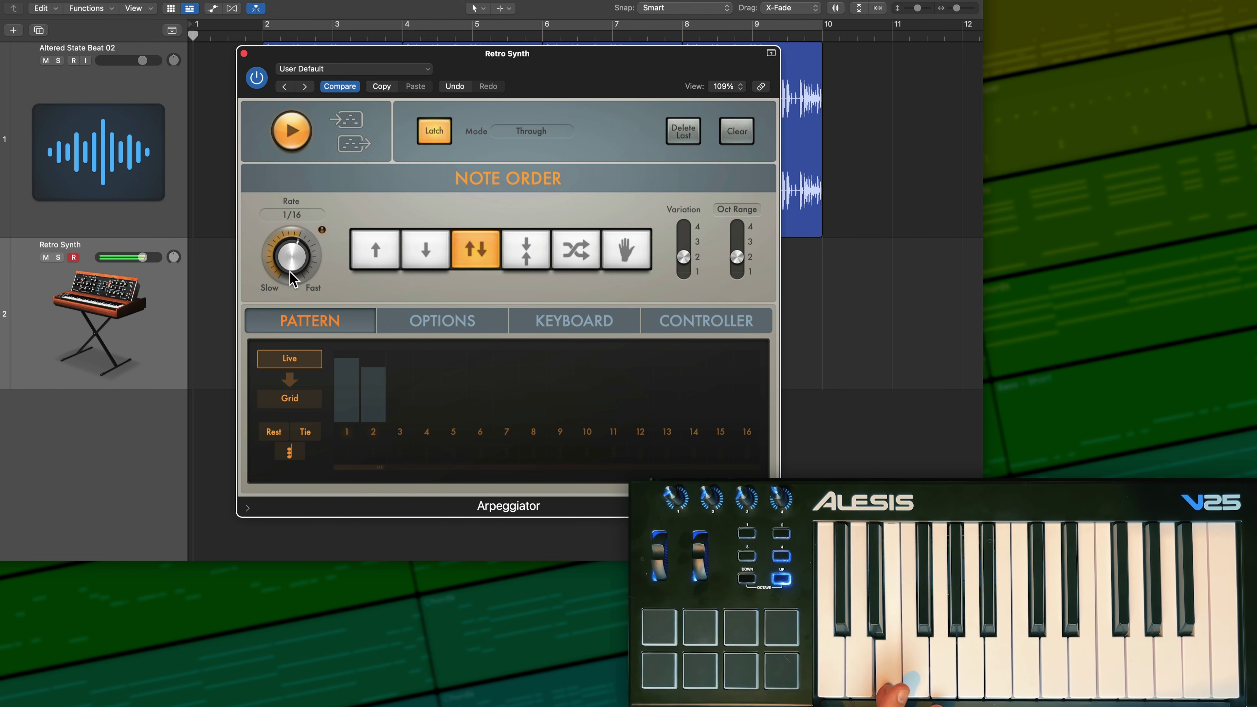
{"action": "left_click", "coordinate": [292, 144]}
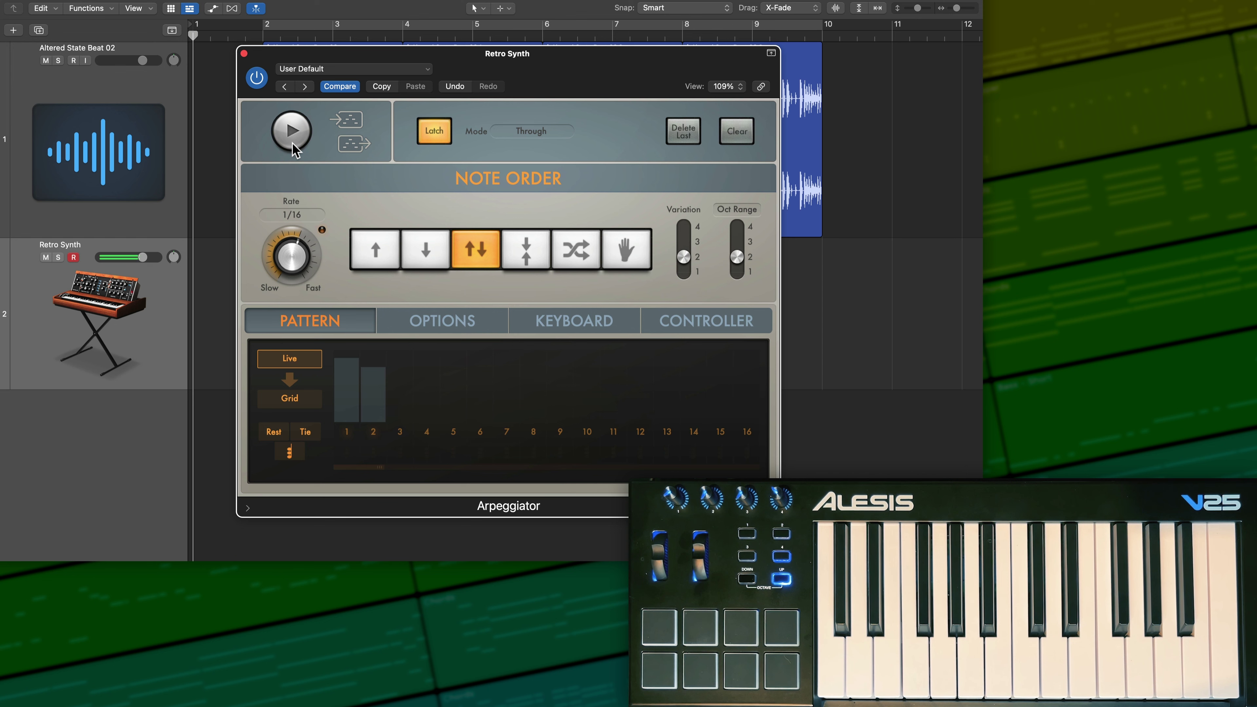
Switch the Latch mode to Add and change it to Transpose
{"action": "left_click", "coordinate": [561, 133]}
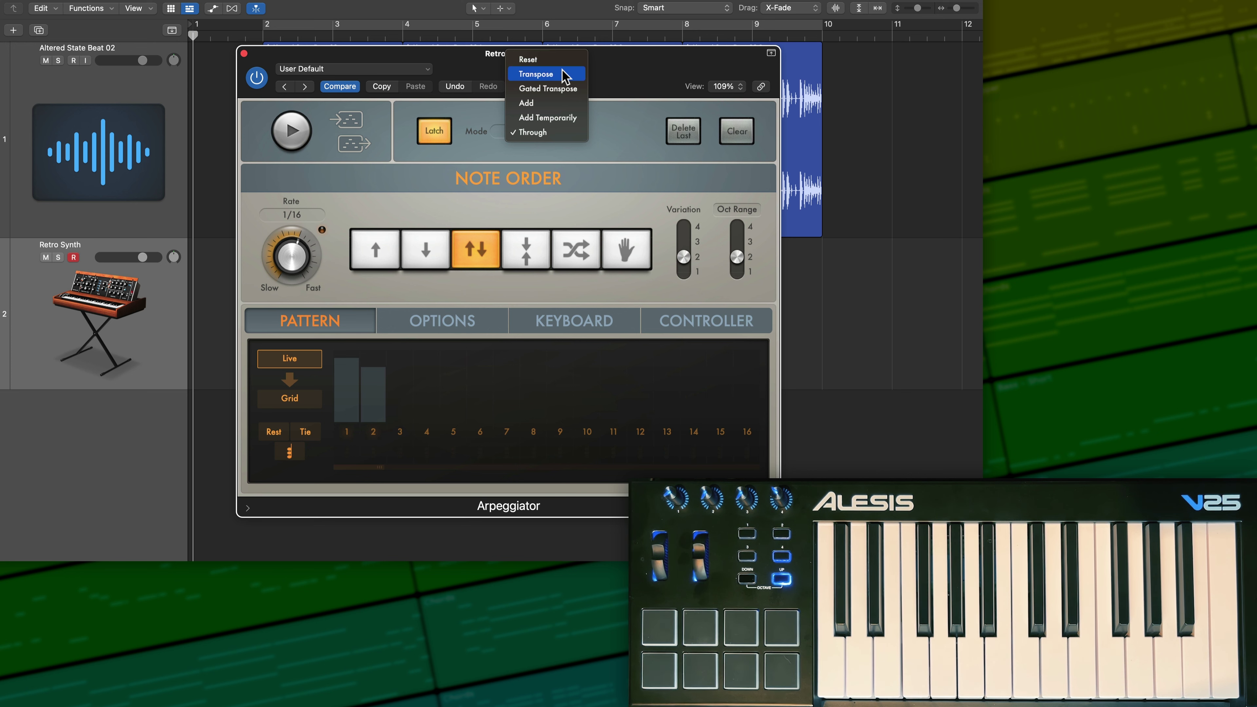
{"action": "left_click", "coordinate": [560, 104]}
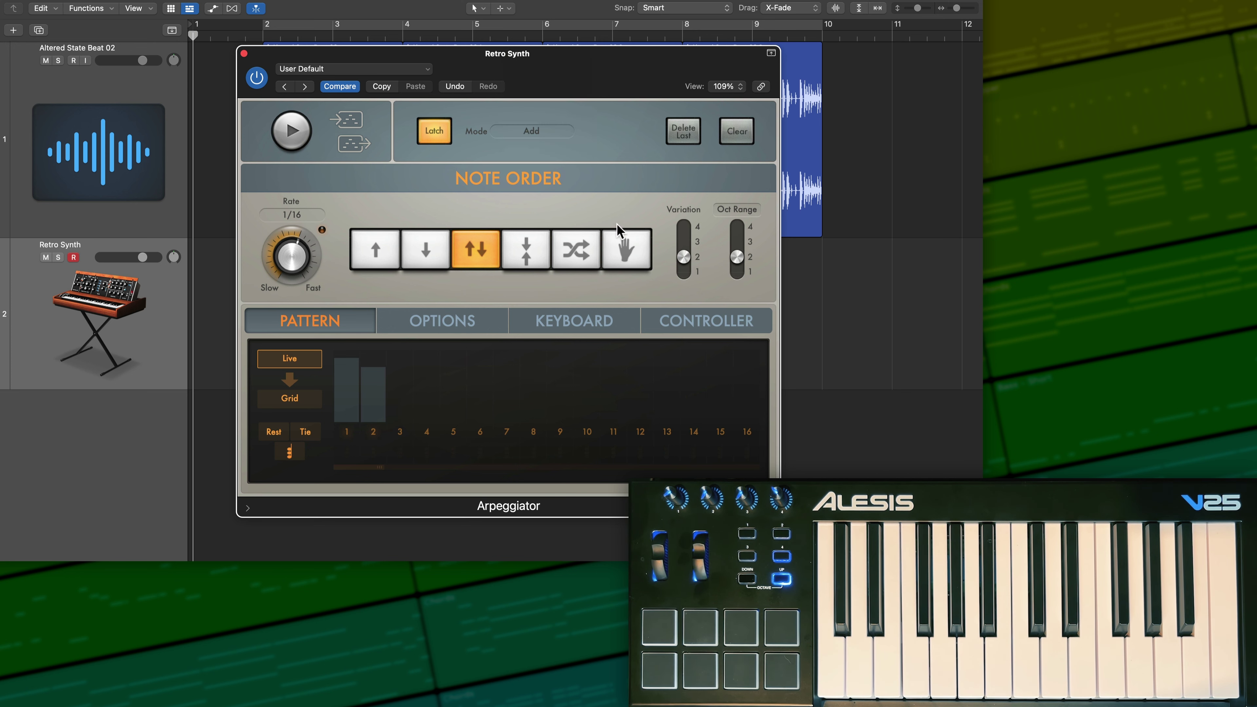
{"action": "left_click", "coordinate": [553, 132]}
{"action": "left_click", "coordinate": [553, 103]}
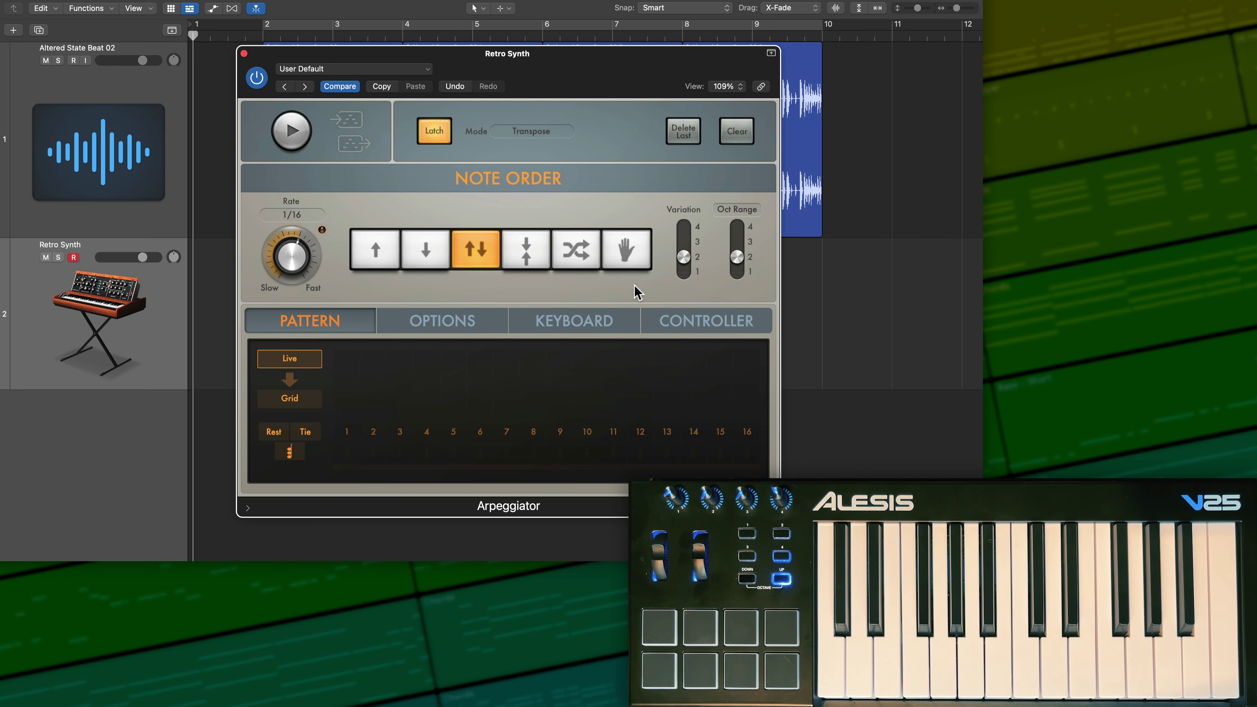
Restrict the Arpeggiator's keyboard to the key of A with the Natural Minor scale
{"action": "left_click", "coordinate": [601, 323]}
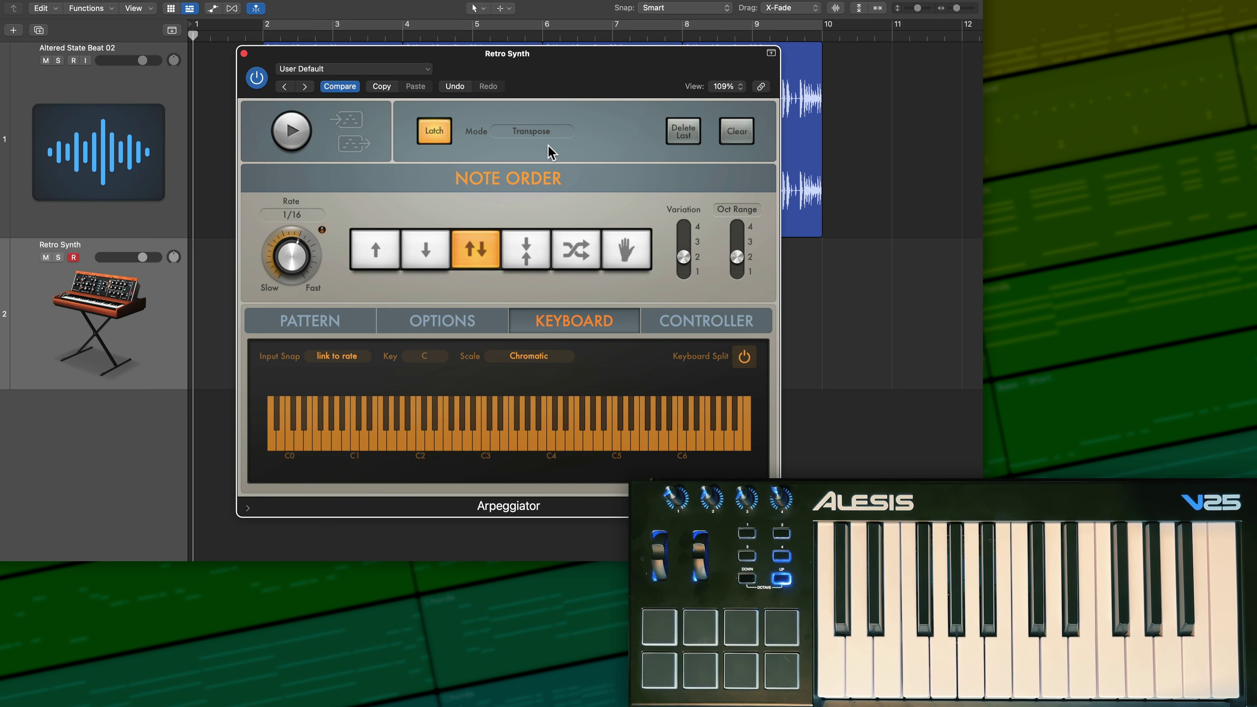
{"action": "left_click", "coordinate": [434, 358]}
{"action": "left_click", "coordinate": [437, 490]}
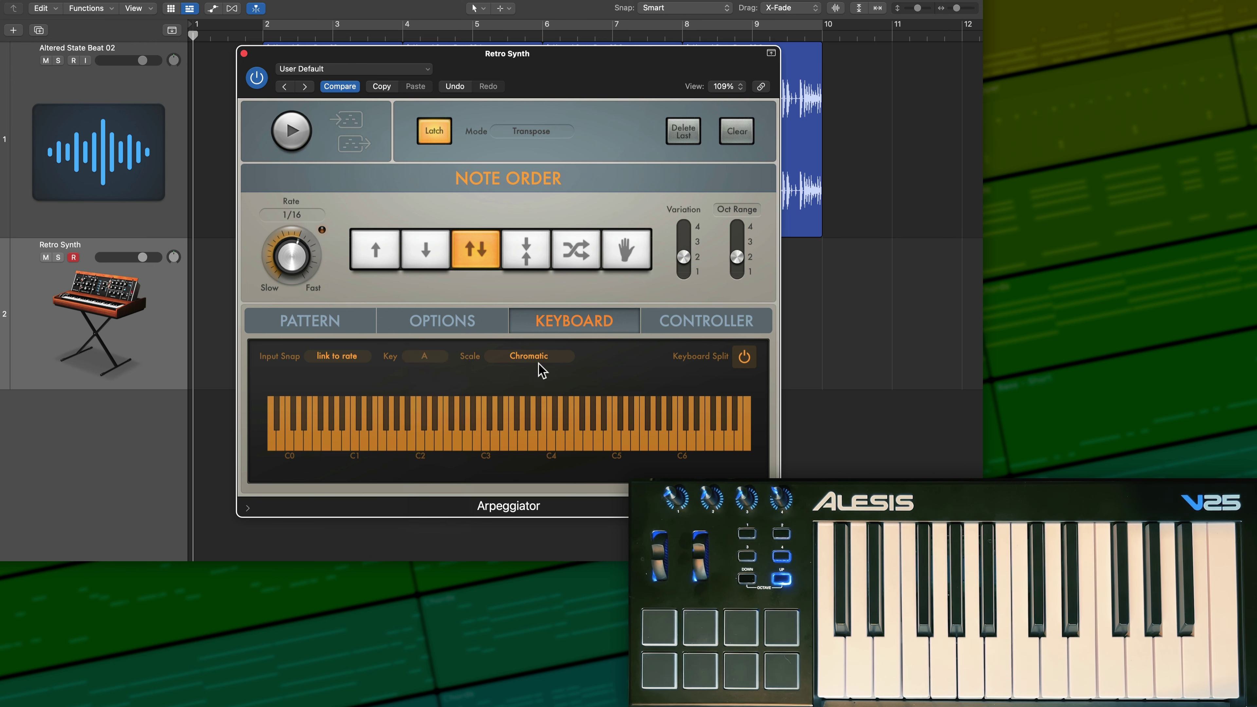
{"action": "left_click", "coordinate": [541, 358]}
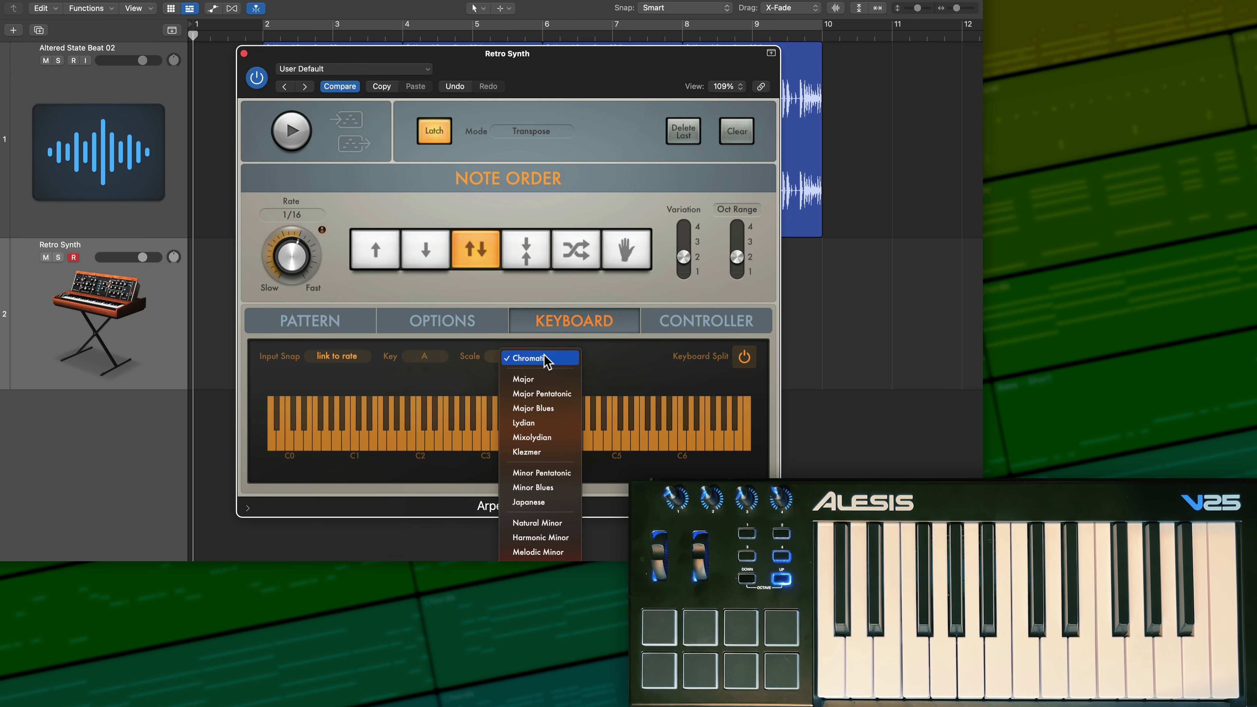
{"action": "left_click", "coordinate": [566, 523]}
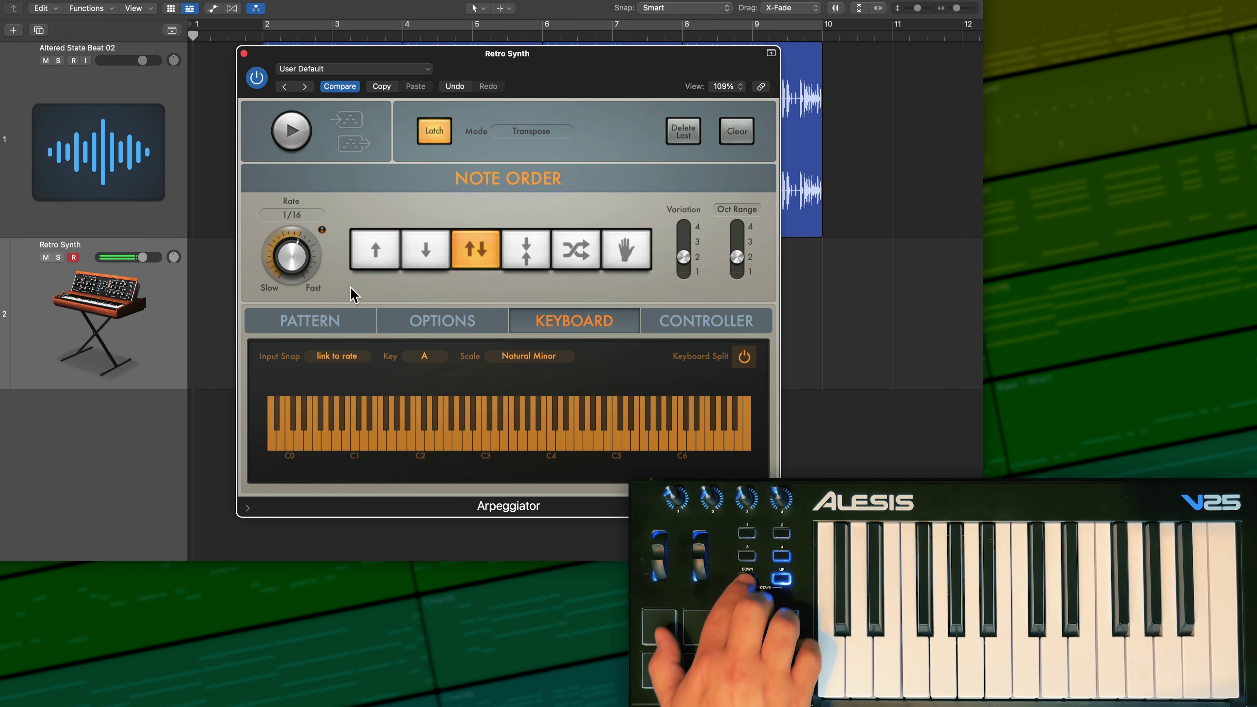
Run the Arpeggiator in Transpose mode with the A Natural Minor scale, stop it and clear the latched notes
{"action": "left_click", "coordinate": [293, 145]}
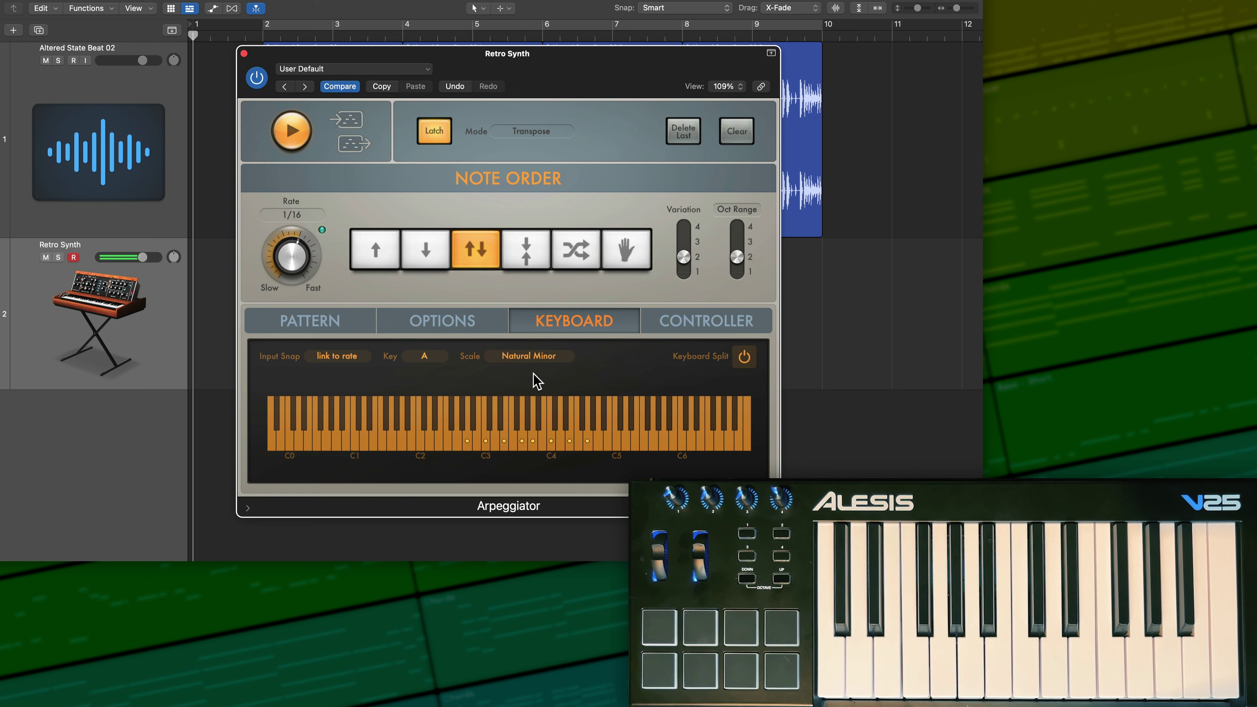
{"action": "left_click", "coordinate": [297, 147]}
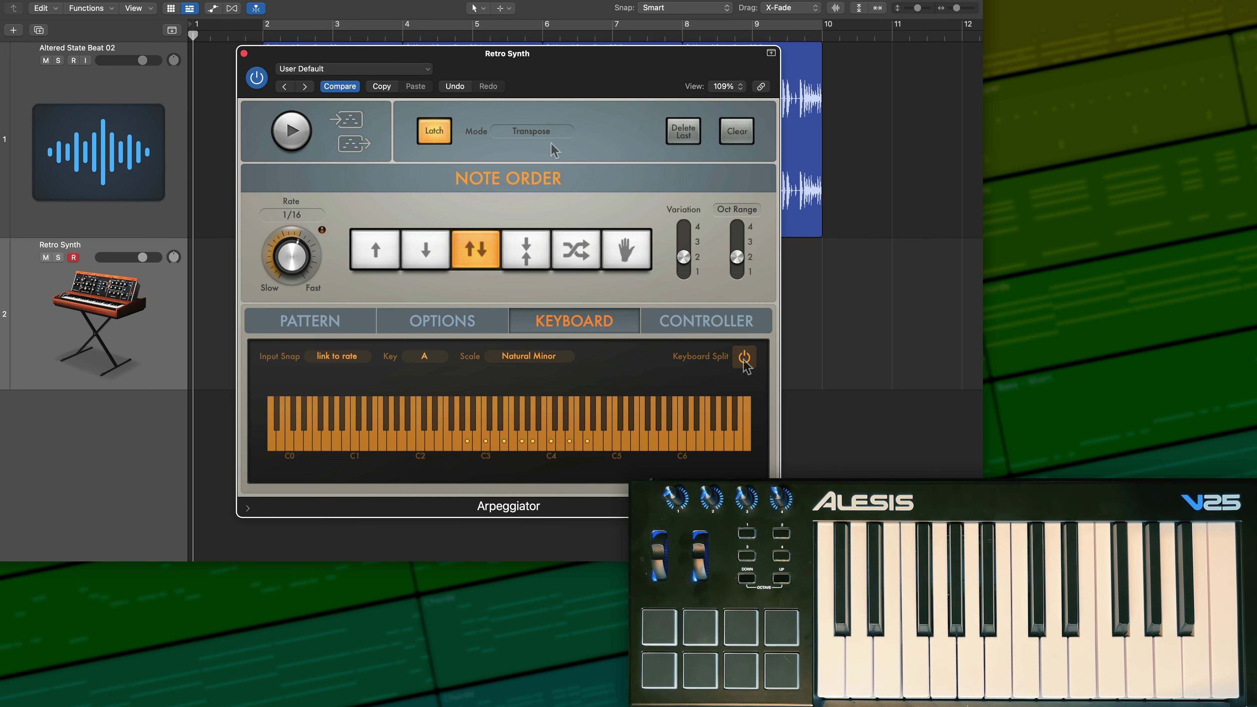
{"action": "left_click", "coordinate": [730, 139]}
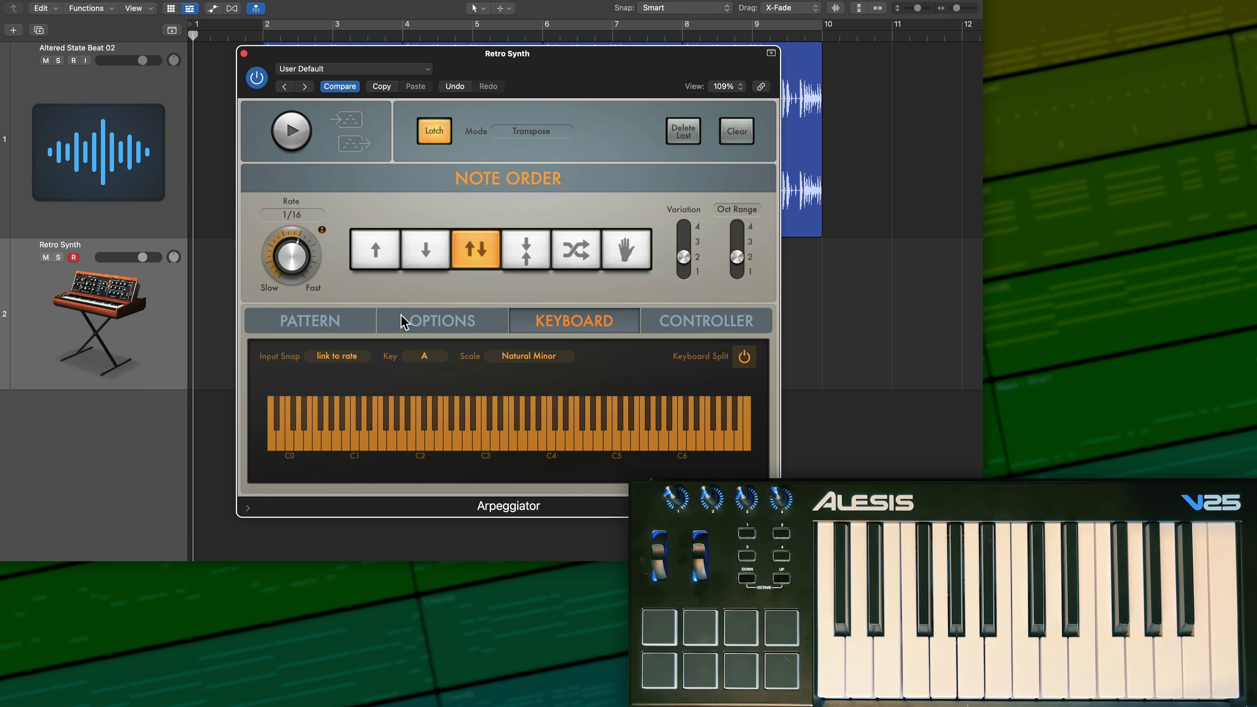
Set the note order to As Played (hand symbol) and show the live pattern display
{"action": "left_click", "coordinate": [625, 251]}
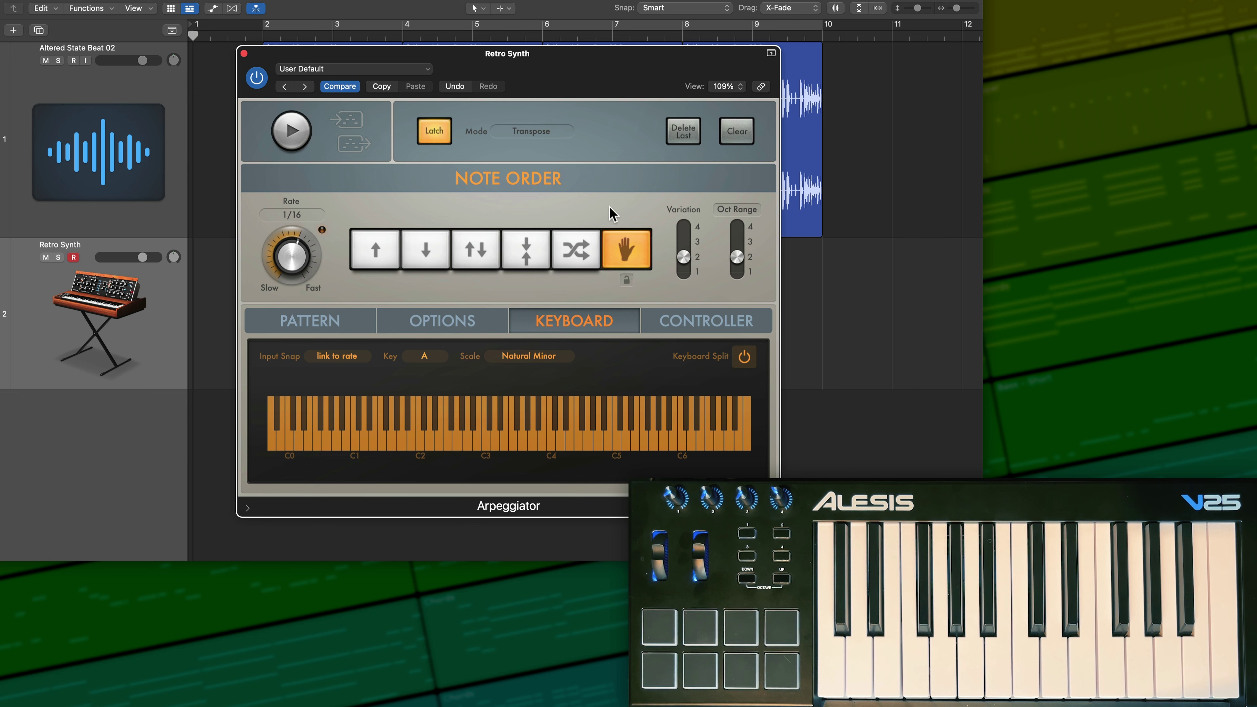
{"action": "left_click", "coordinate": [344, 320]}
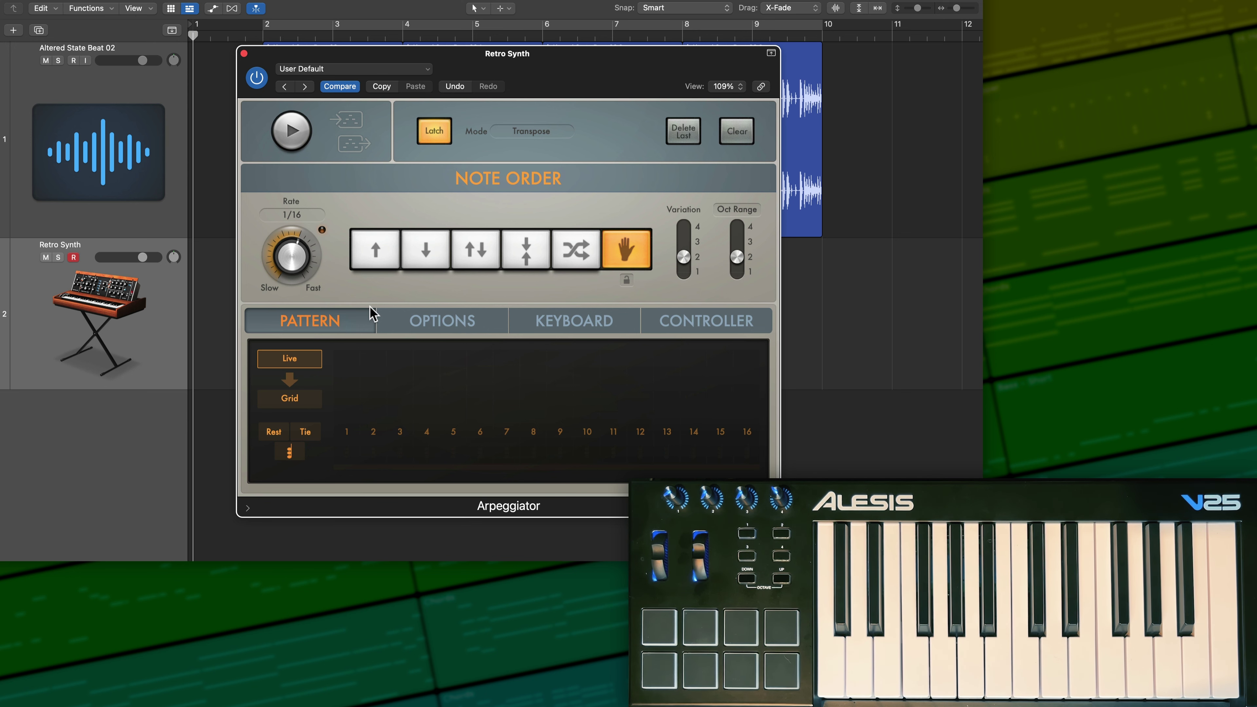
Reveal the Arpeggiator's extended parameters, moving its window up to make room, and enable Silent Capture
{"action": "left_click", "coordinate": [247, 509]}
{"action": "left_click_drag", "start_coordinate": [592, 55], "coordinate": [574, 13]}
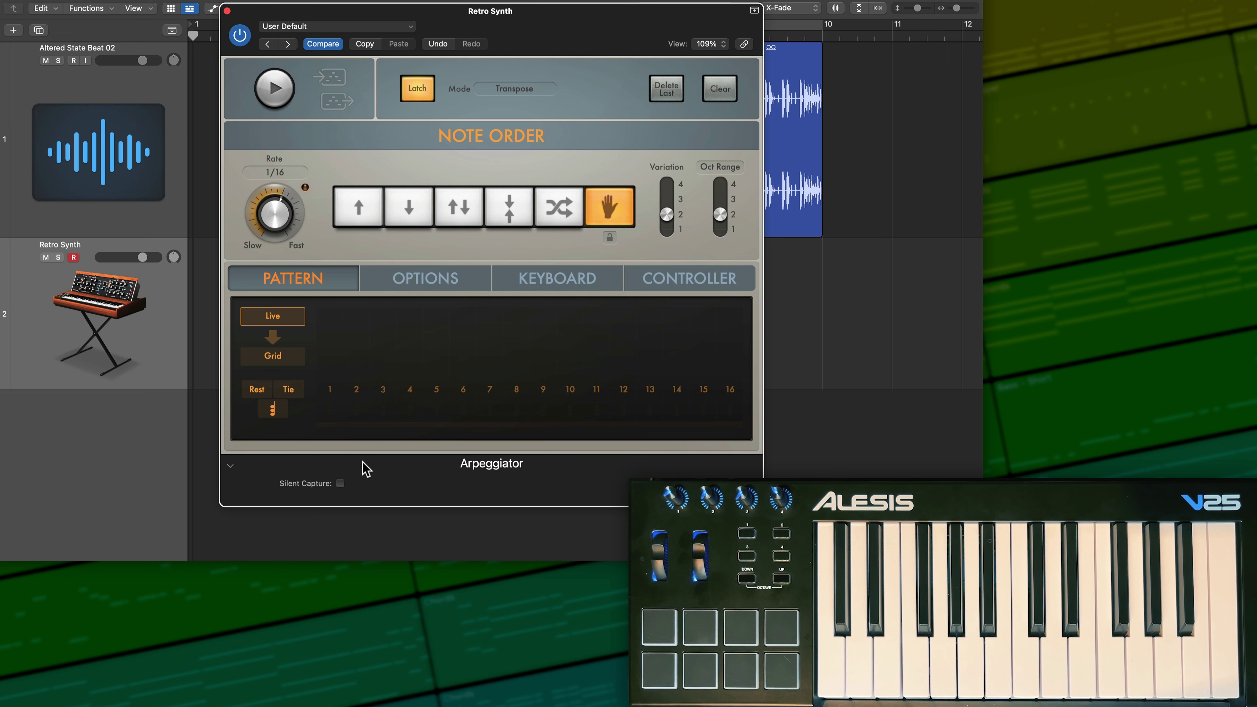
{"action": "left_click", "coordinate": [340, 483]}
{"action": "left_click", "coordinate": [230, 466]}
{"action": "left_click", "coordinate": [231, 467]}
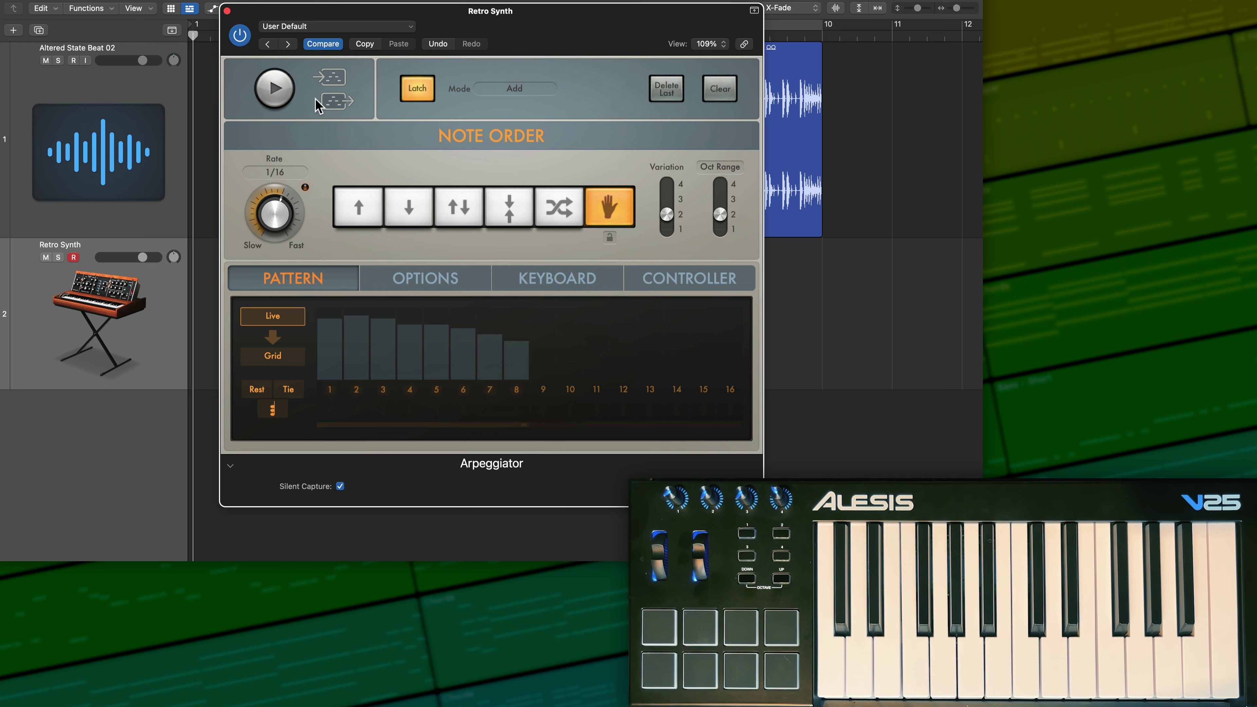
Set both Variation and Oct Range to 1, auditioning the arpeggio before and after the change
{"action": "left_click", "coordinate": [278, 94]}
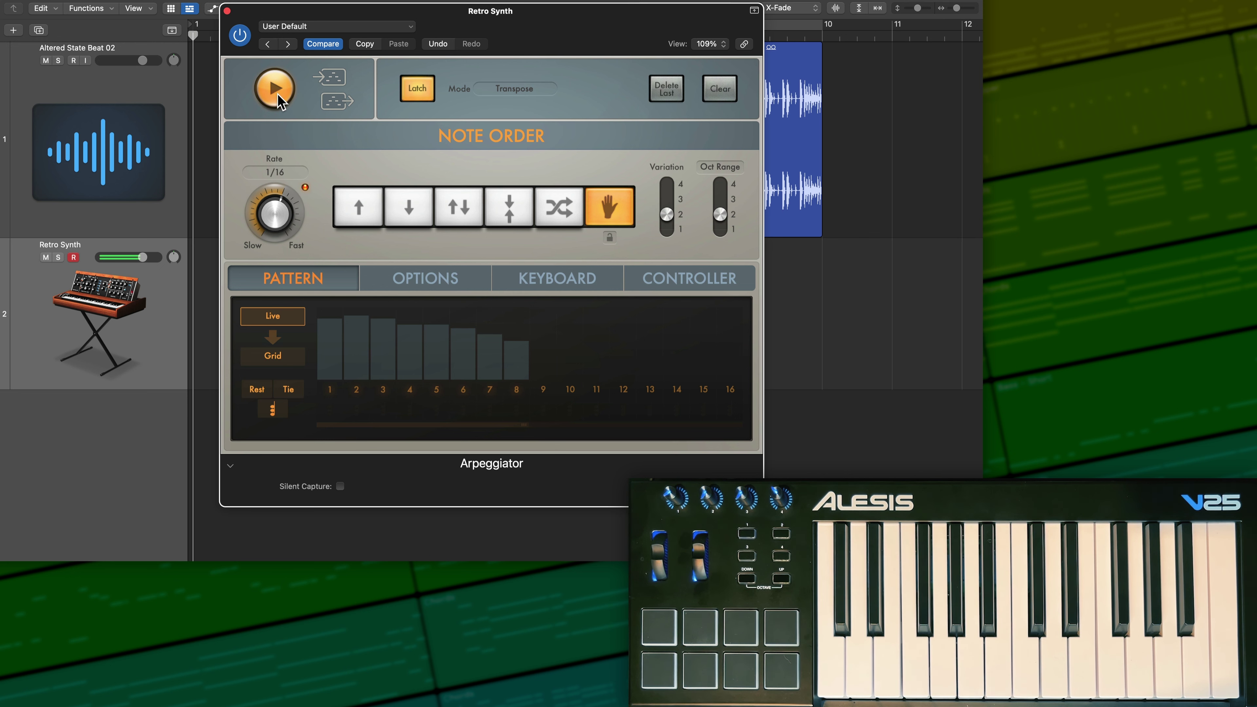
{"action": "left_click", "coordinate": [278, 94]}
{"action": "left_click_drag", "start_coordinate": [666, 214], "coordinate": [663, 245]}
{"action": "left_click_drag", "start_coordinate": [721, 214], "coordinate": [722, 237]}
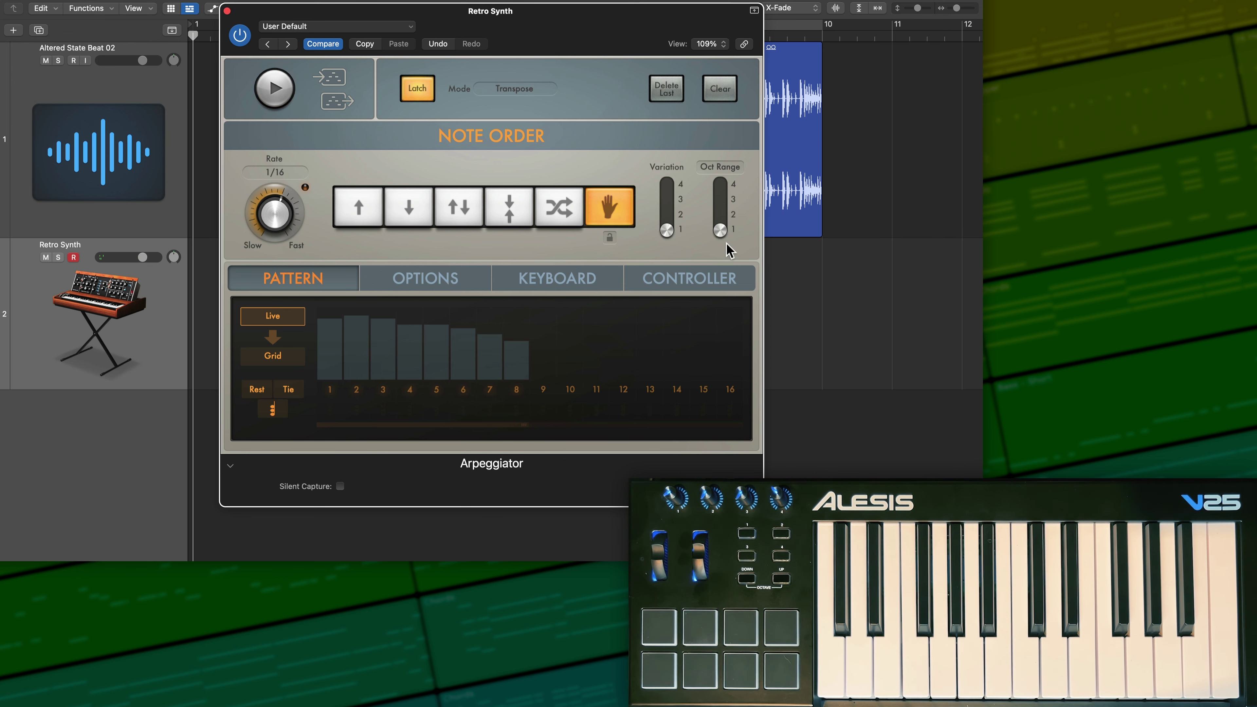
{"action": "left_click", "coordinate": [284, 90]}
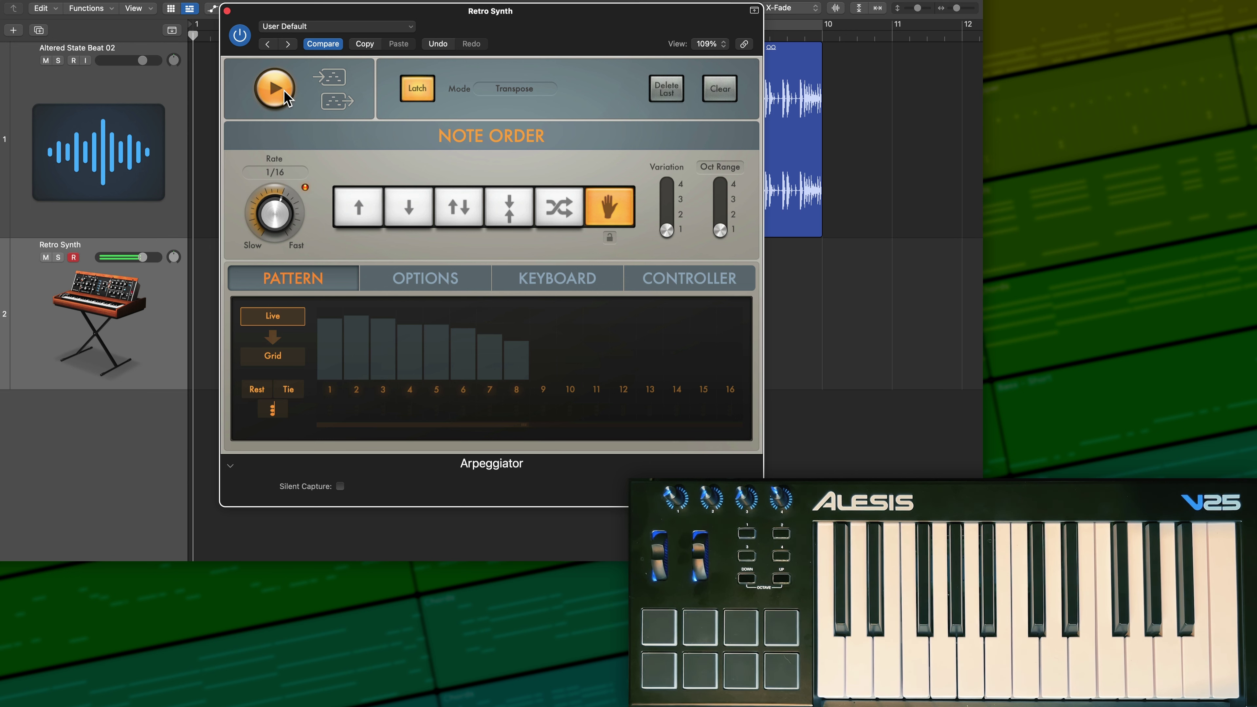
{"action": "left_click", "coordinate": [284, 91]}
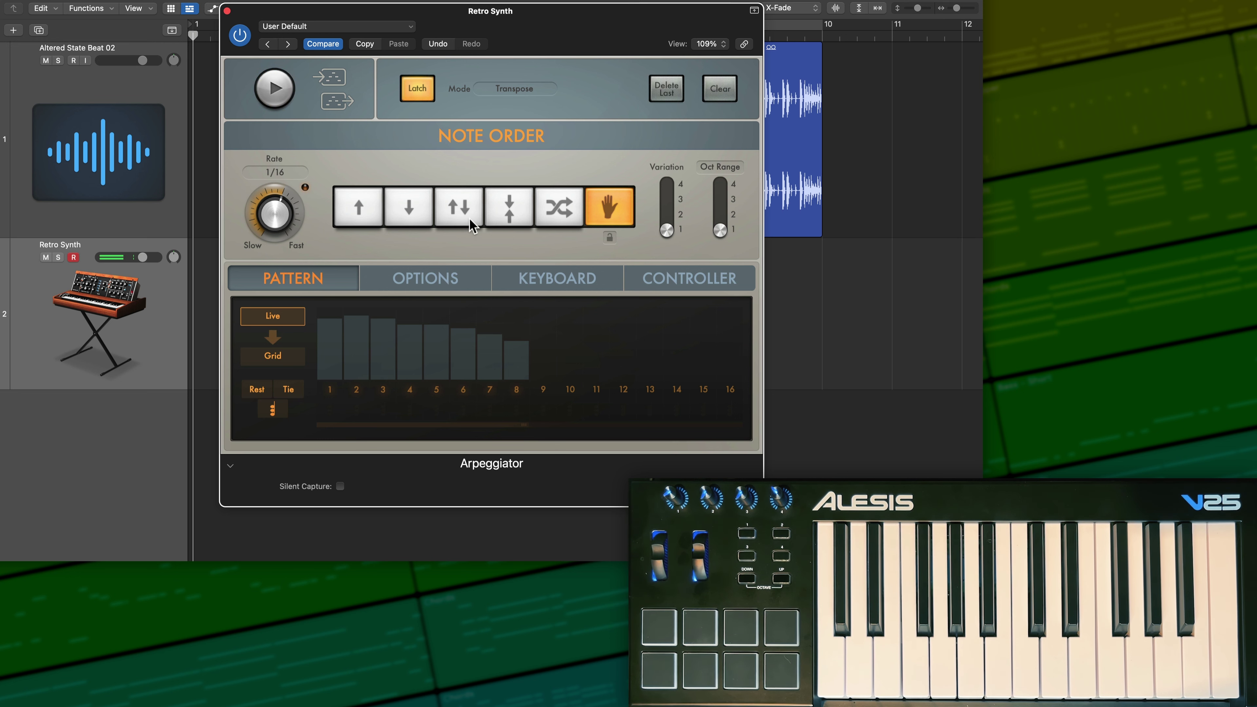
Set the Arpeggiator's keyboard key to E, run the arpeggio with the live pattern shown, and stop it
{"action": "left_click", "coordinate": [549, 278]}
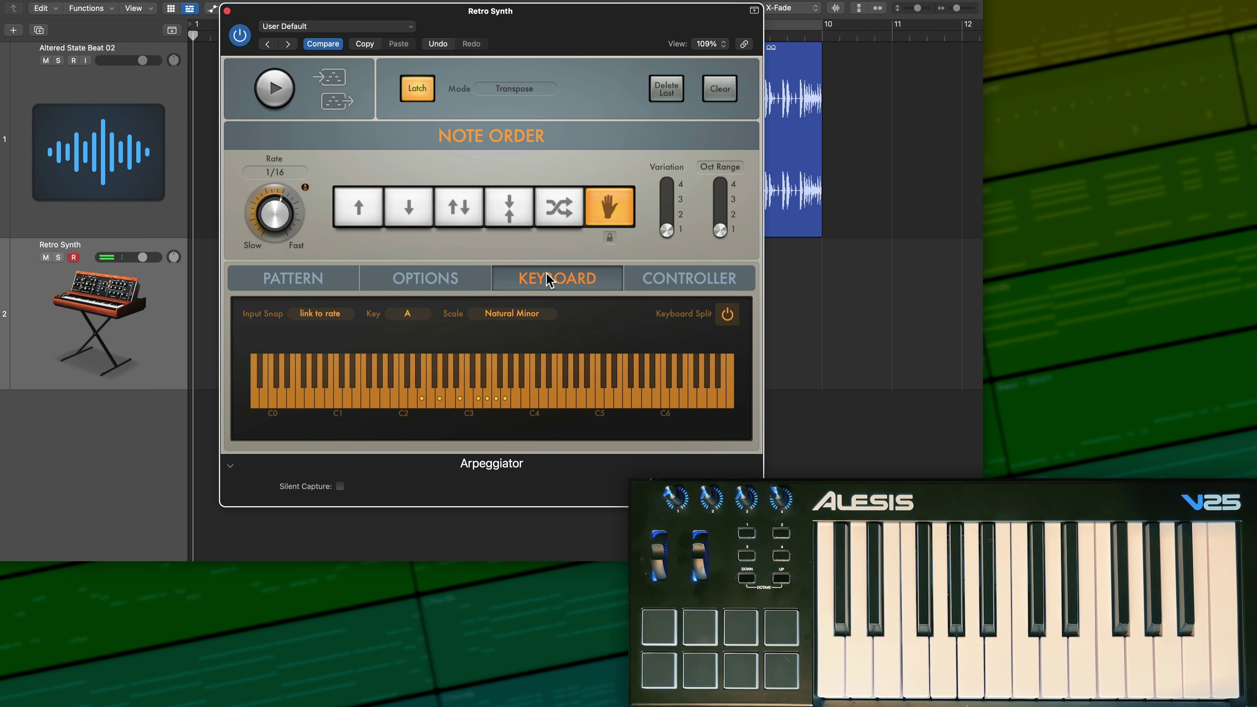
{"action": "left_click", "coordinate": [415, 327]}
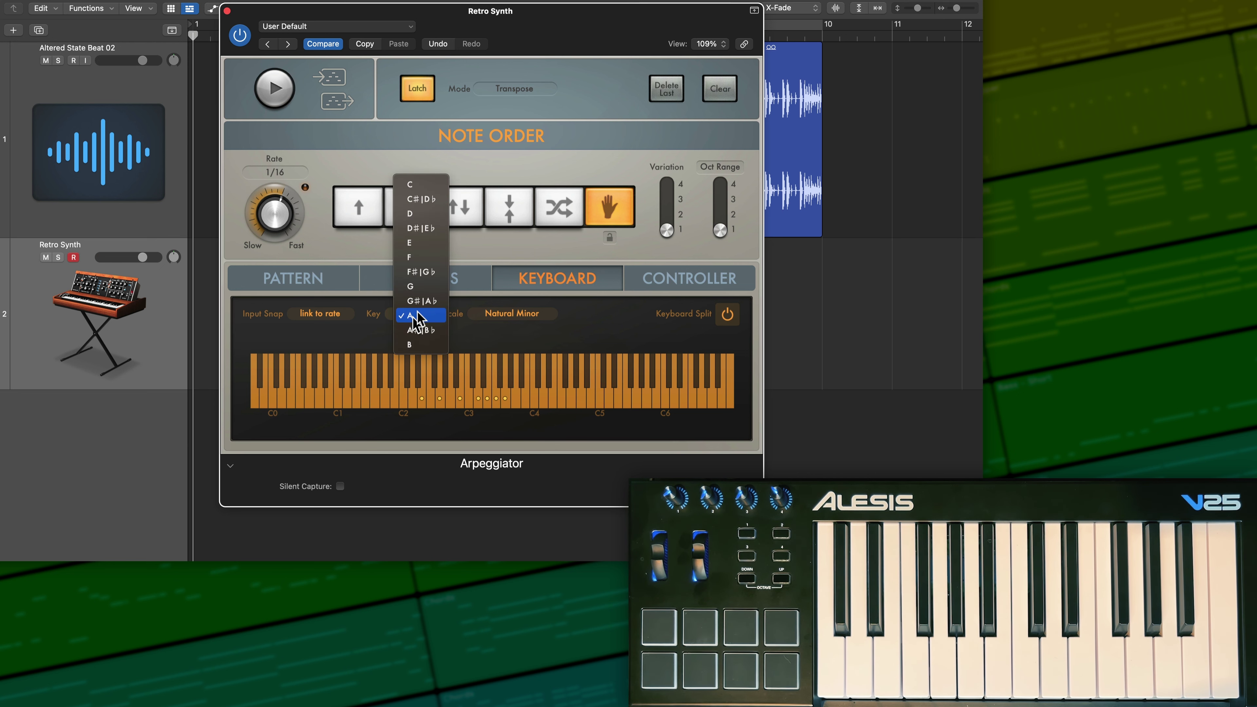
{"action": "left_click", "coordinate": [421, 246]}
{"action": "left_click", "coordinate": [340, 291]}
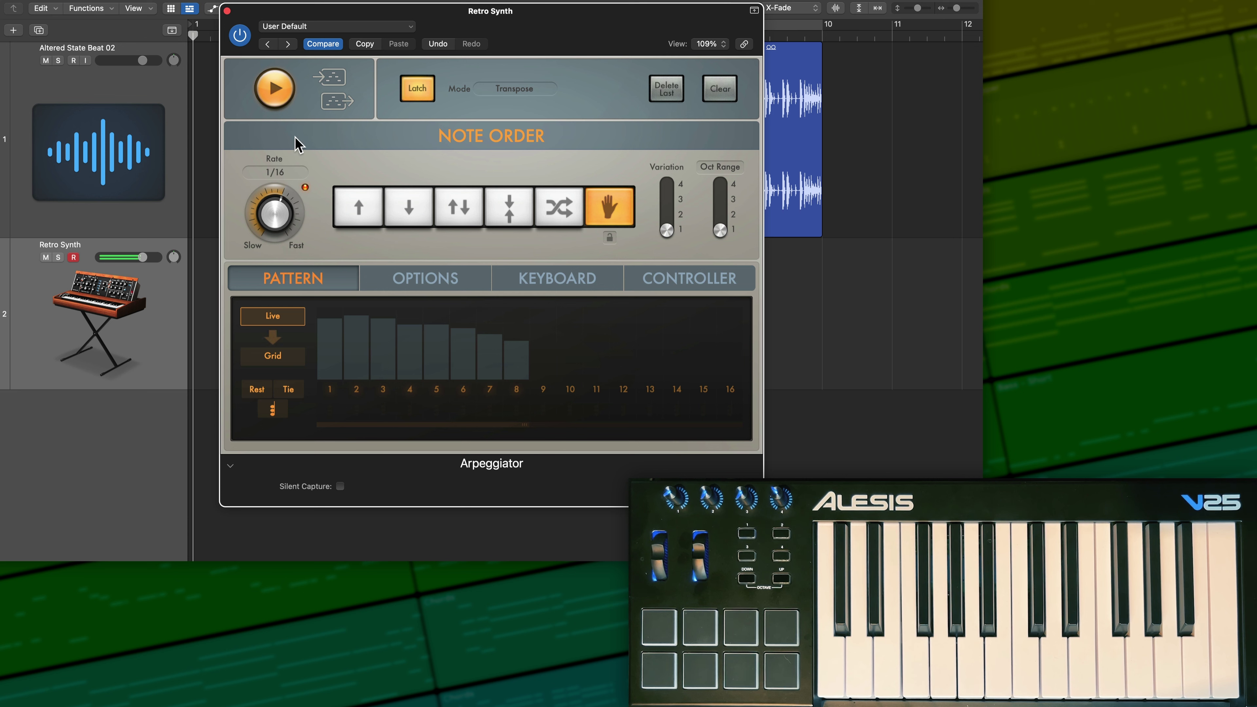
{"action": "left_click", "coordinate": [283, 100]}
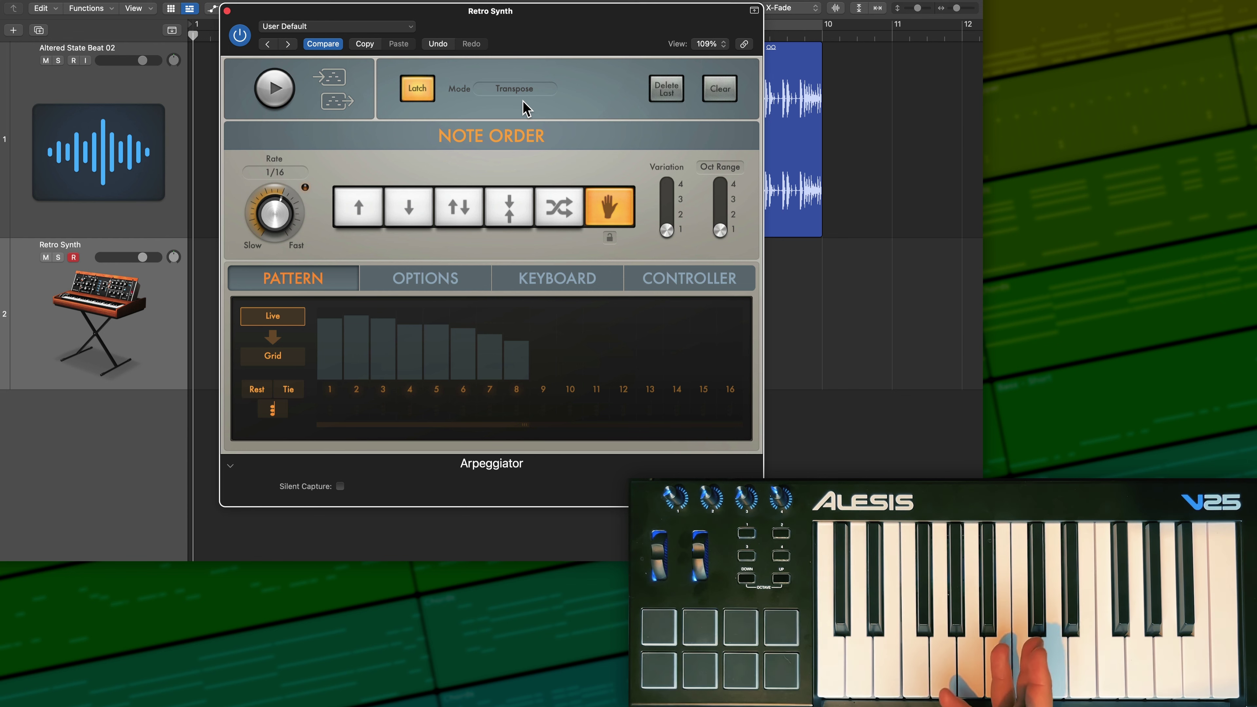
Audition the arpeggio in E Natural Minor, and set the keyboard scale to Chromatic before returning to the live pattern
{"action": "left_click", "coordinate": [570, 278]}
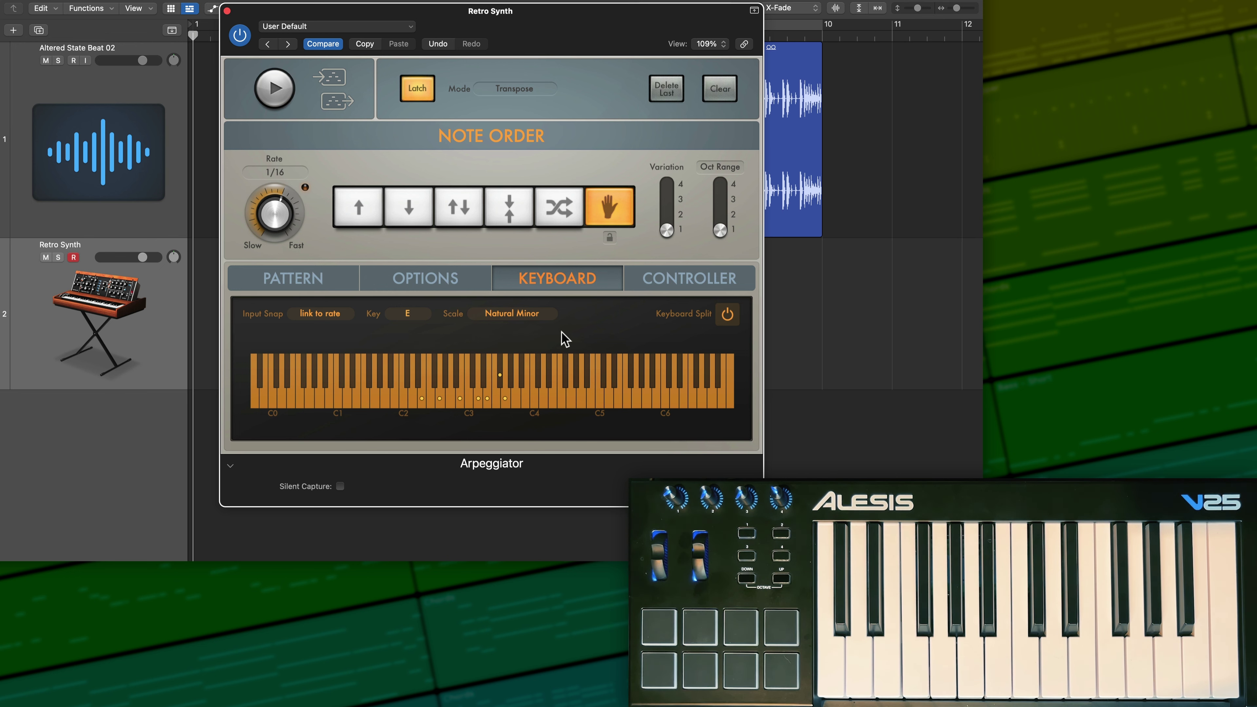
{"action": "left_click", "coordinate": [281, 93]}
{"action": "left_click", "coordinate": [278, 90]}
{"action": "left_click", "coordinate": [513, 314]}
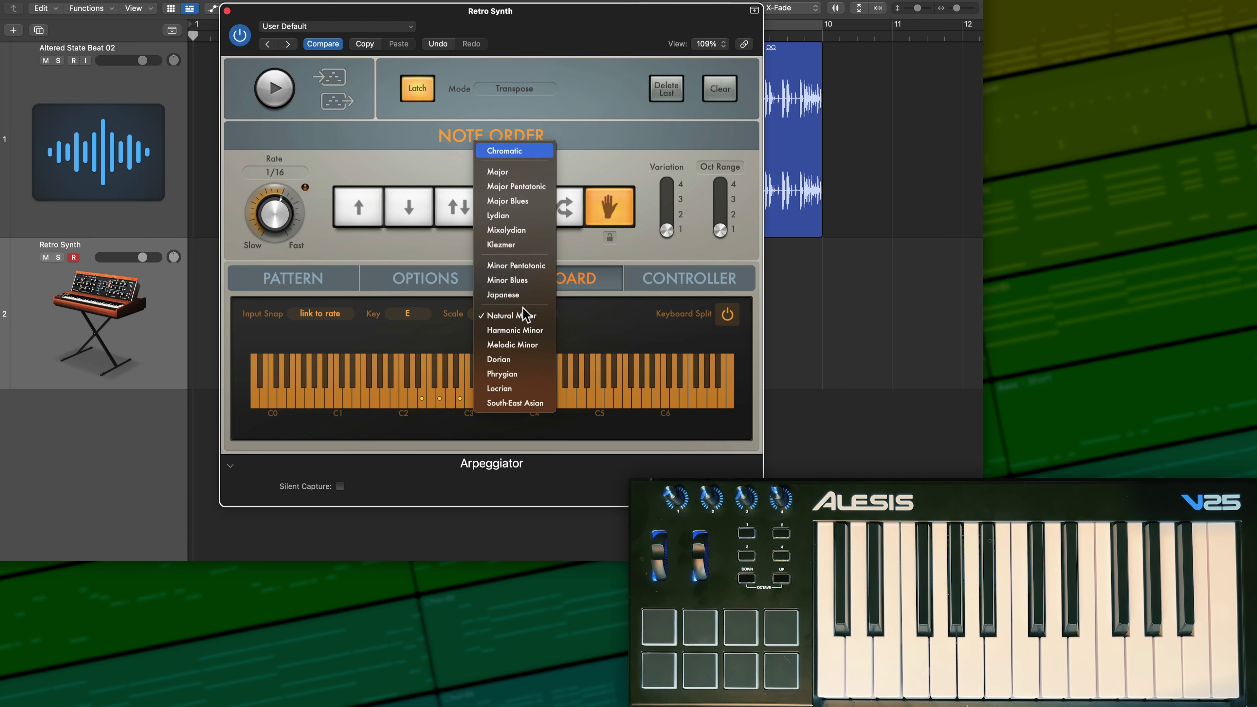
{"action": "key", "text": "Return"}
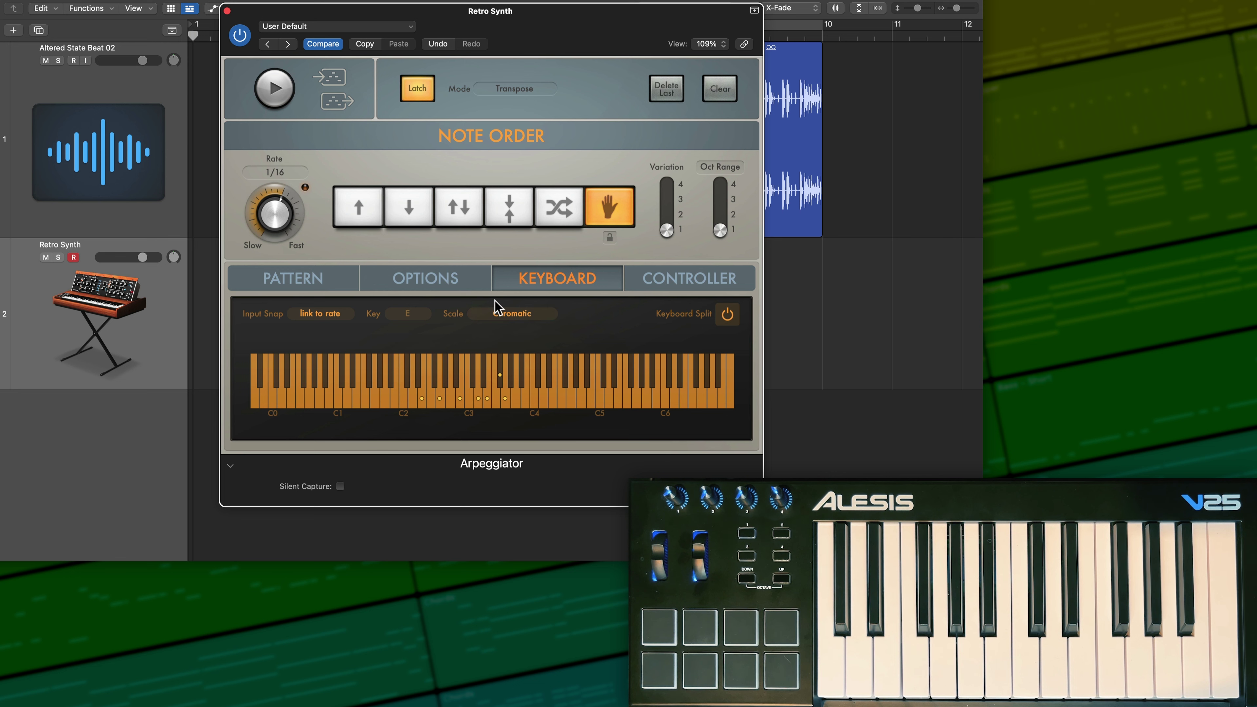
{"action": "left_click", "coordinate": [317, 278]}
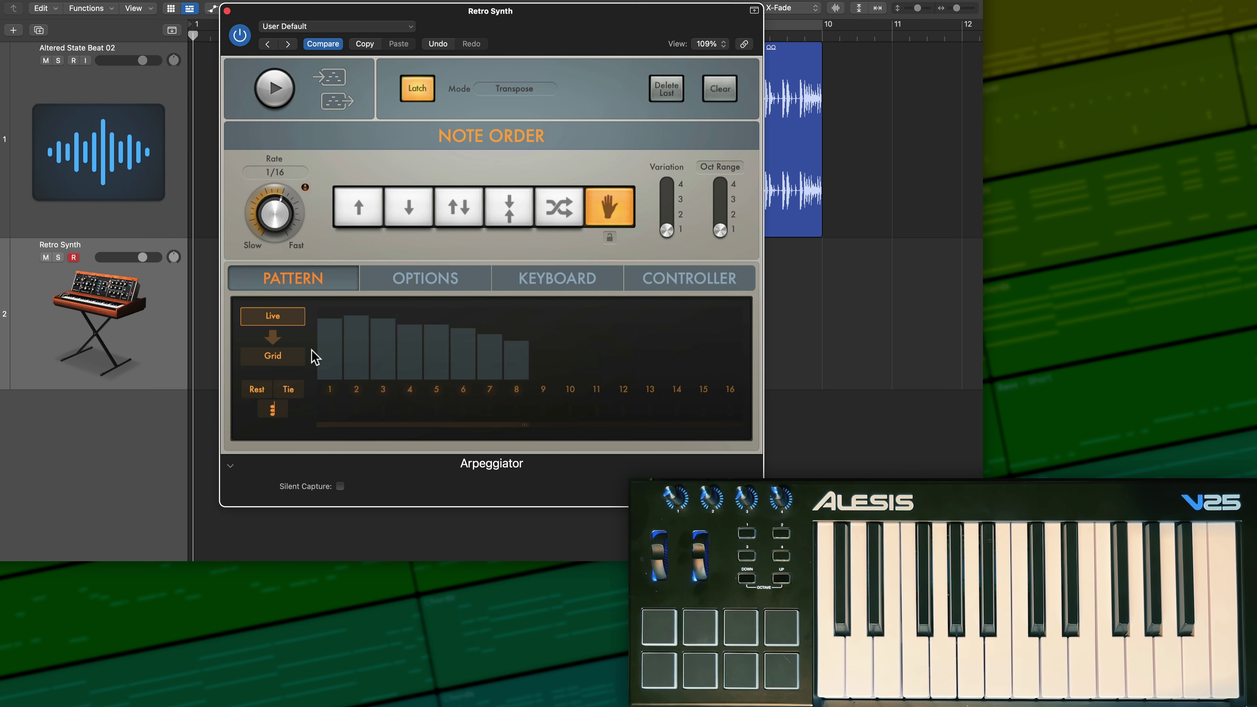
Place the Arpeggiator's captured MIDI on the Retro Synth track at bar 2 and repeat the region three times
{"action": "left_click_drag", "start_coordinate": [420, 18], "coordinate": [727, 54]}
{"action": "left_click_drag", "start_coordinate": [644, 137], "coordinate": [266, 319]}
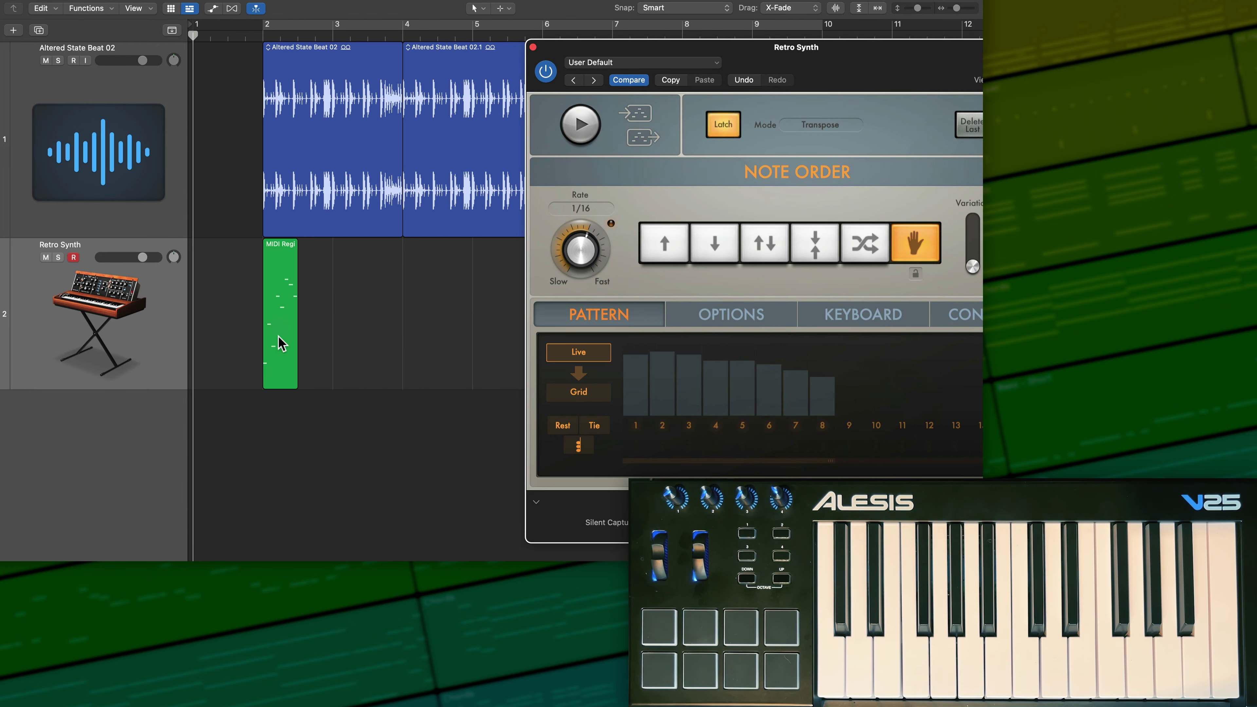
{"action": "left_click", "coordinate": [285, 294]}
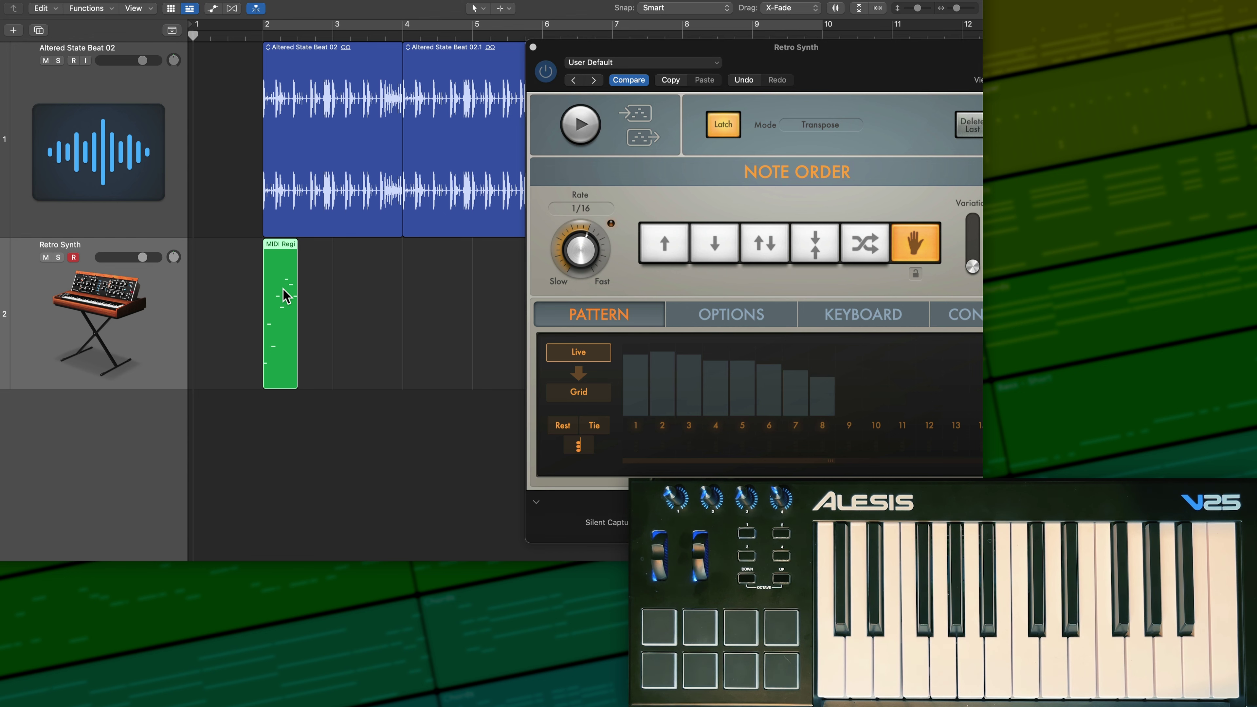
{"action": "key", "text": "super+r"}
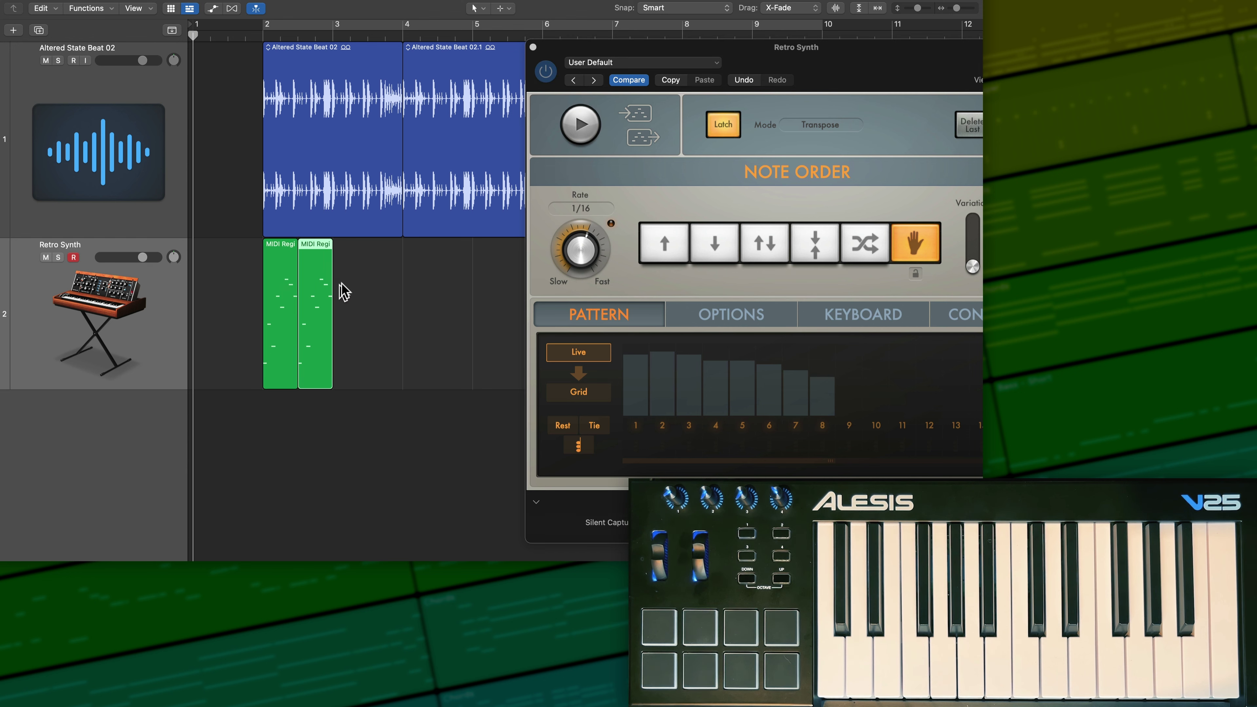
{"action": "key", "text": "super+r"}
{"action": "key", "text": "super+r"}
Bring the Arpeggiator window back over the tracks, clear the latched notes and enable Silent Capture
{"action": "left_click_drag", "start_coordinate": [795, 50], "coordinate": [507, 18]}
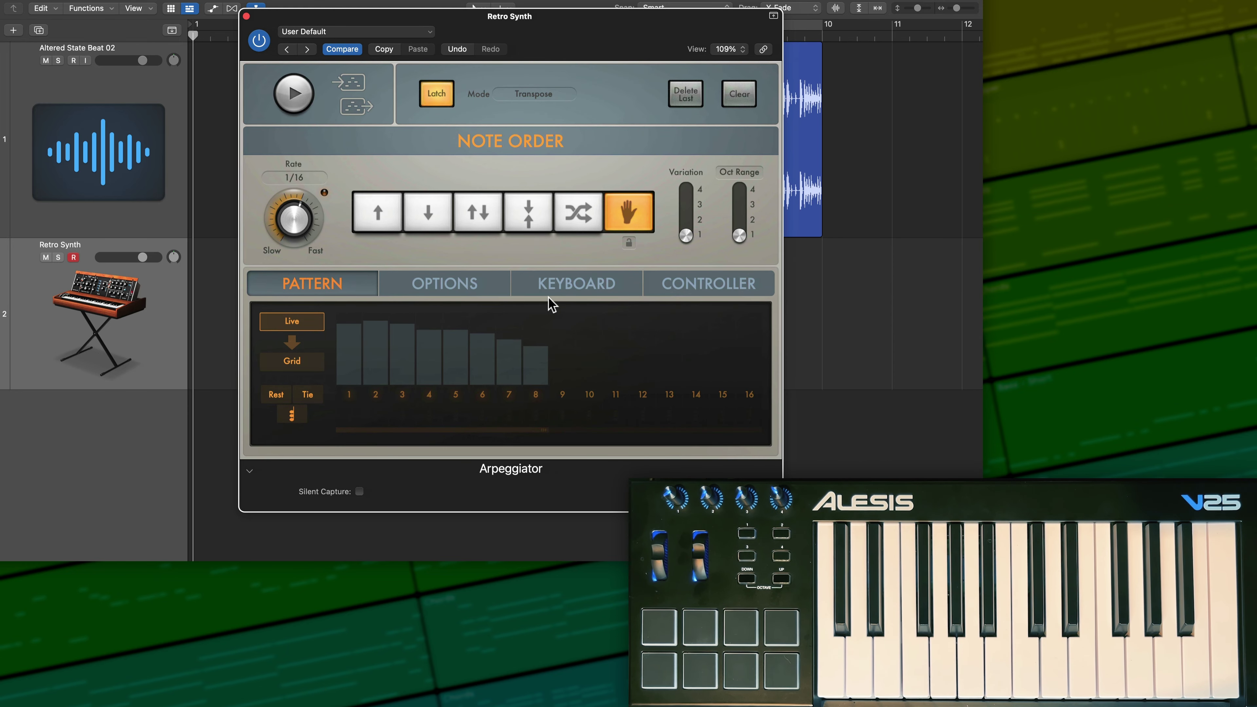
{"action": "left_click", "coordinate": [738, 94]}
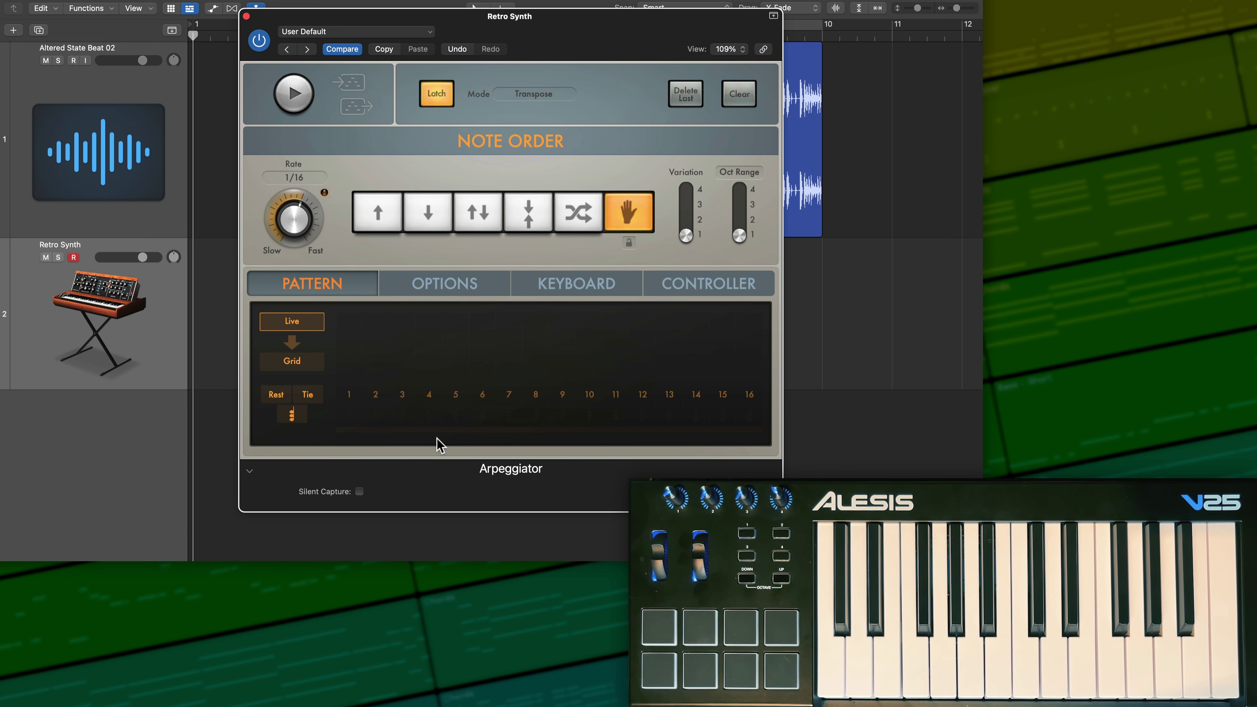
{"action": "left_click", "coordinate": [360, 492]}
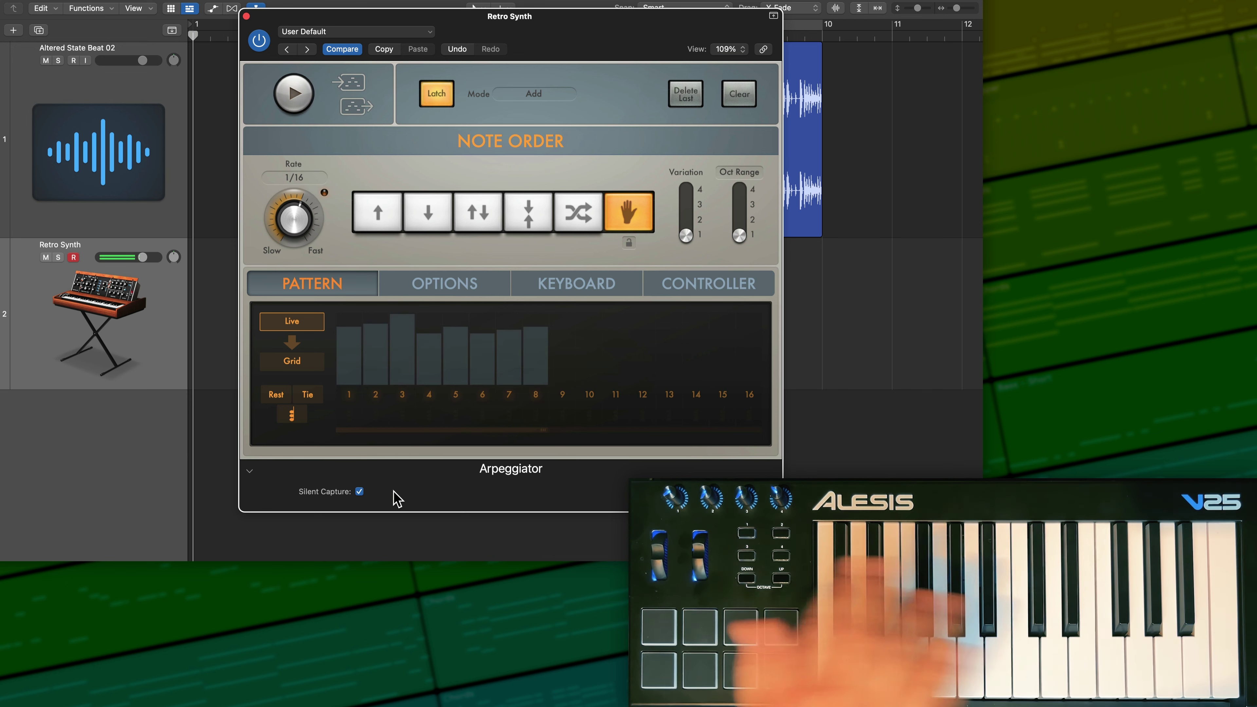
Place the MIDI of two newly captured arpeggios on the Retro Synth track at bars 4 and 5, moving the Arpeggiator window aside each time
{"action": "left_click_drag", "start_coordinate": [420, 22], "coordinate": [774, 58]}
{"action": "left_click_drag", "start_coordinate": [711, 143], "coordinate": [426, 317]}
{"action": "left_click", "coordinate": [428, 277]}
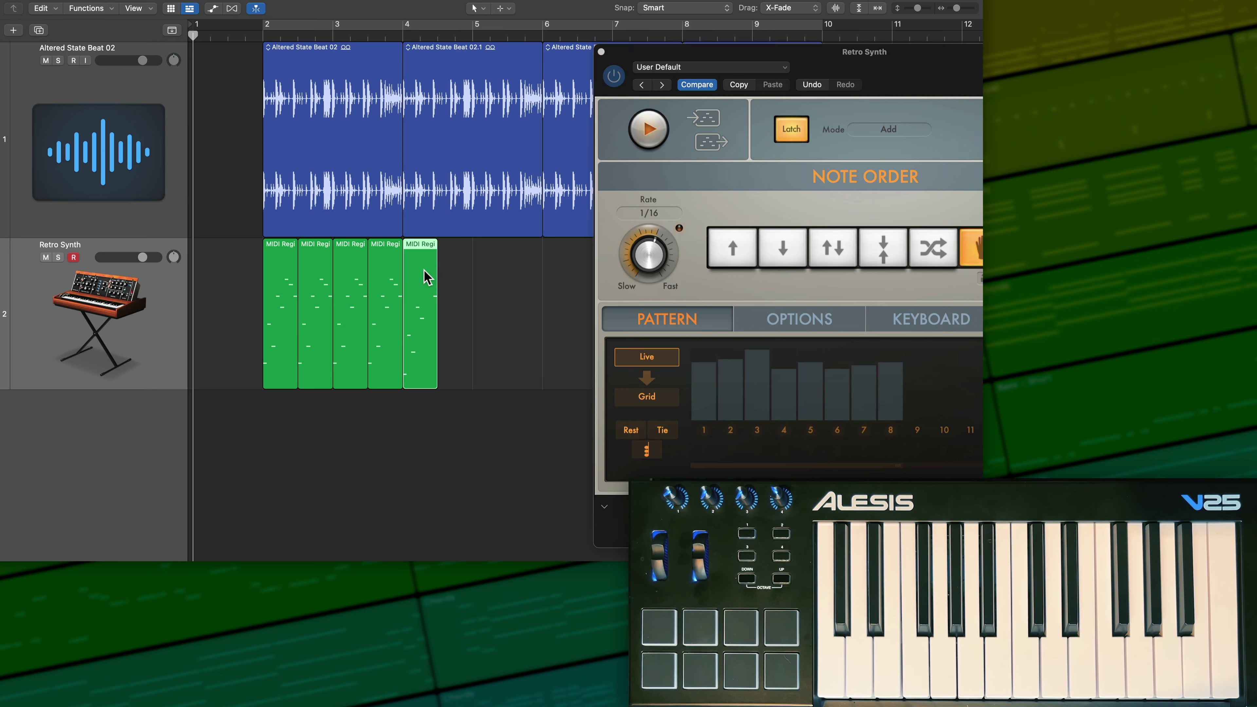
{"action": "left_click_drag", "start_coordinate": [881, 77], "coordinate": [526, 40]}
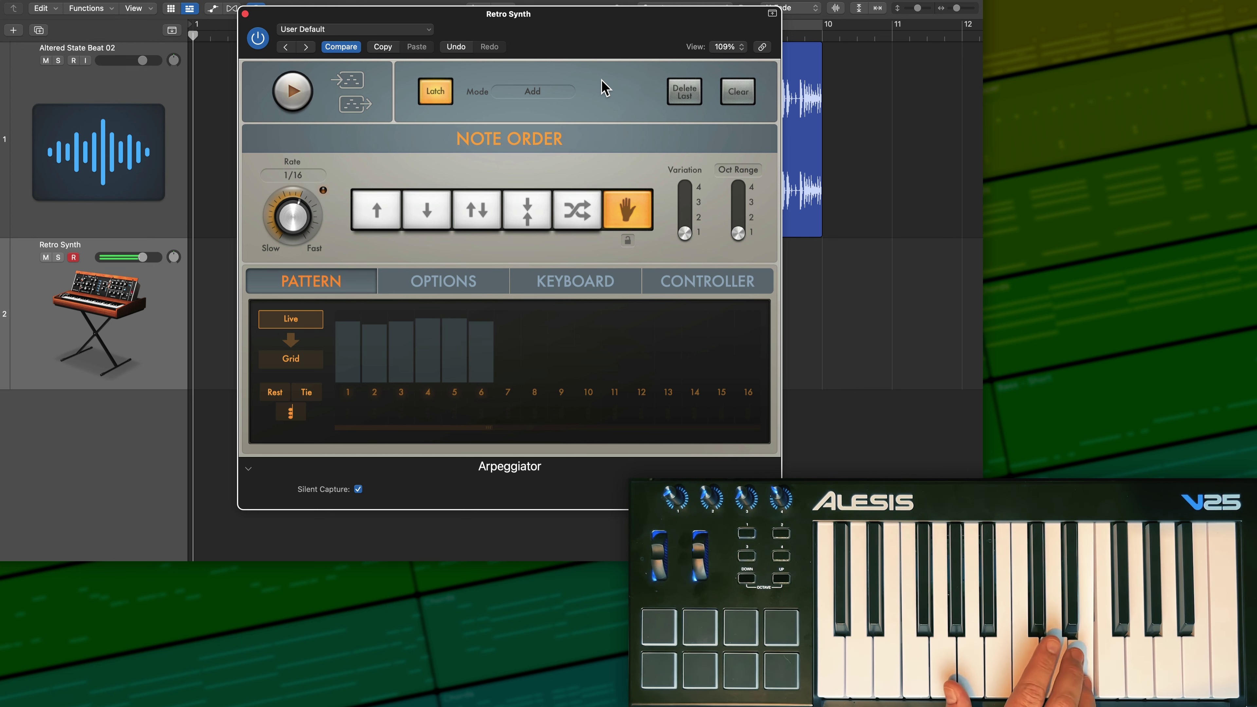
{"action": "left_click_drag", "start_coordinate": [583, 39], "coordinate": [938, 63]}
{"action": "left_click_drag", "start_coordinate": [752, 131], "coordinate": [294, 332]}
Open the combined MIDI region in the Piano Roll, examine its notes along the timeline and close the editor
{"action": "double_click", "coordinate": [295, 332]}
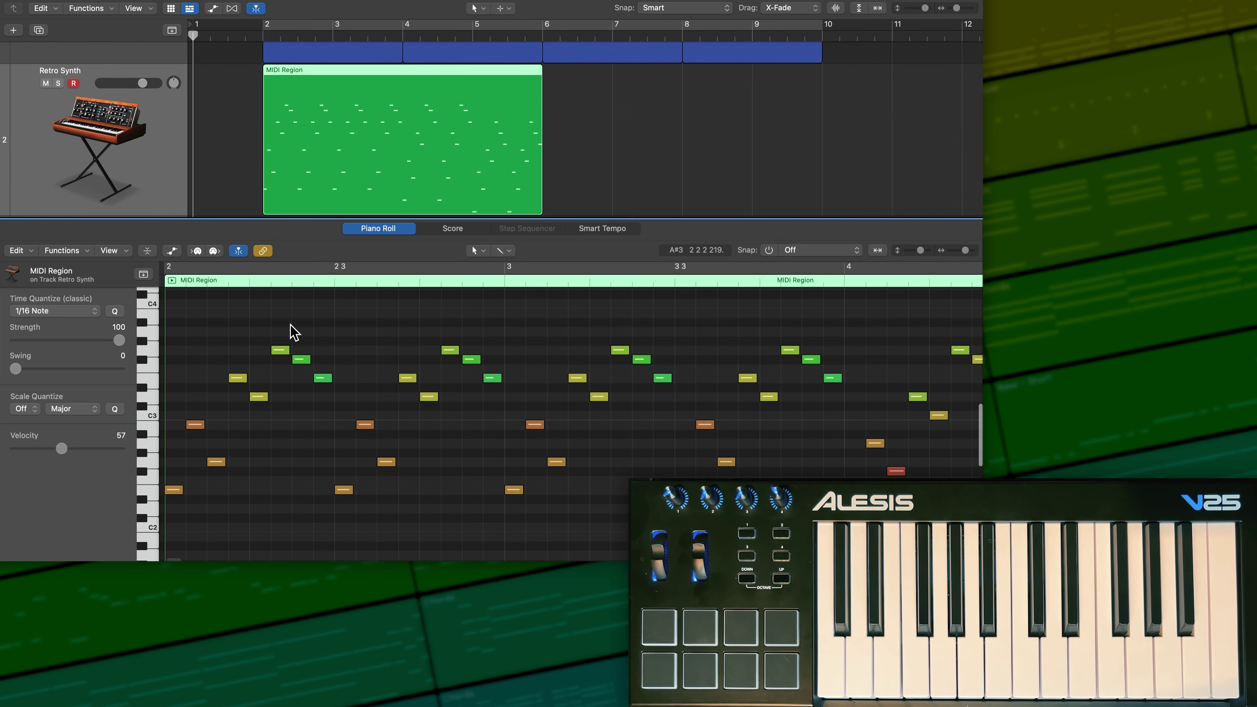
{"action": "scroll", "coordinate": [284, 403], "scroll_direction": "left", "scroll_amount": 10}
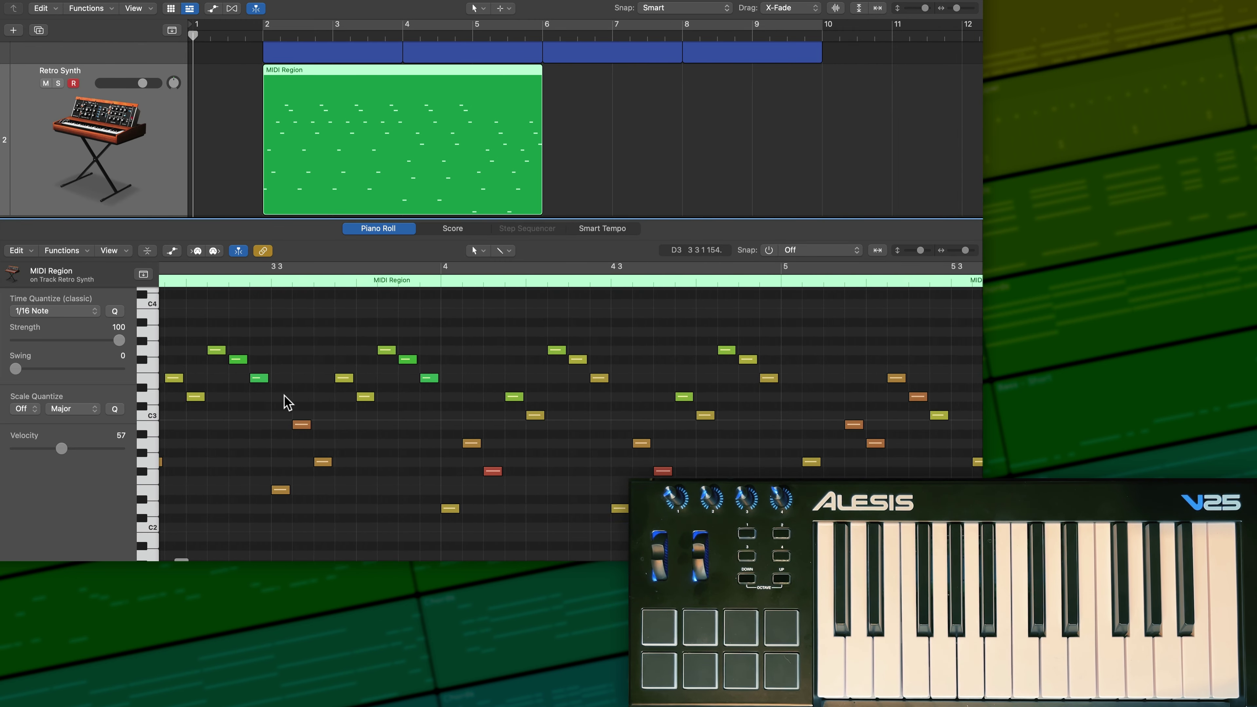
{"action": "scroll", "coordinate": [604, 438], "scroll_direction": "right", "scroll_amount": 10}
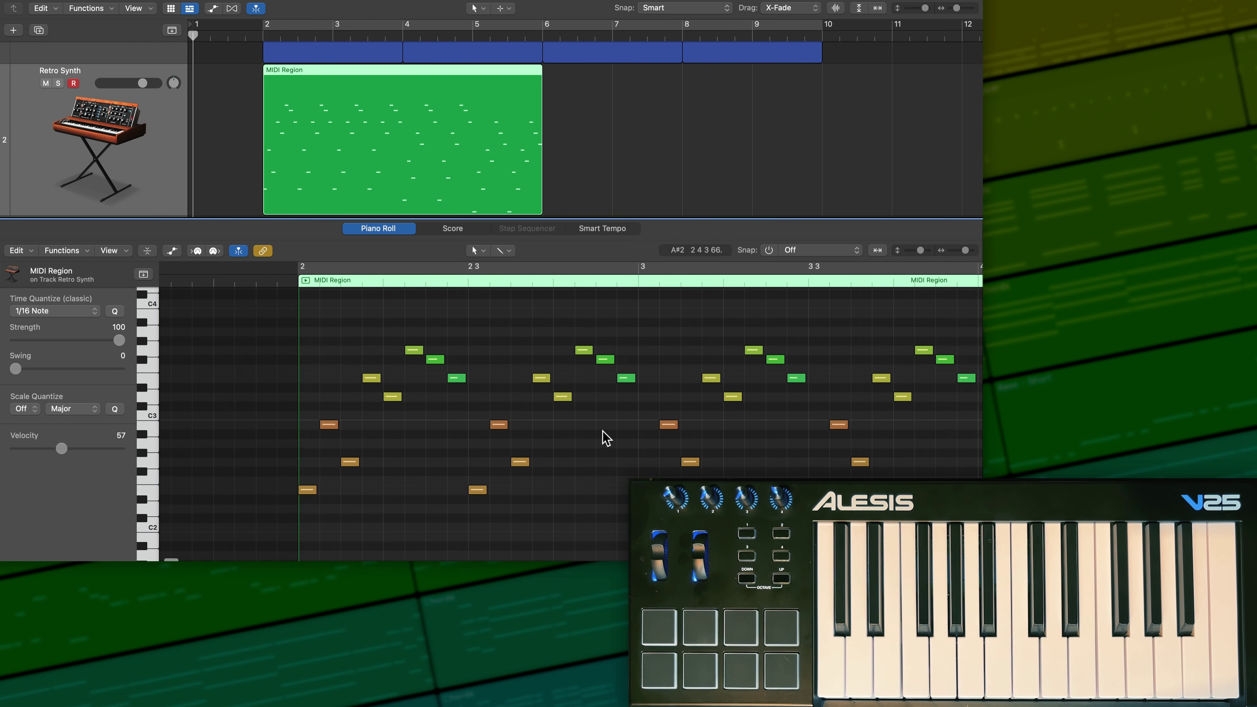
{"action": "scroll", "coordinate": [533, 441], "scroll_direction": "right", "scroll_amount": 6}
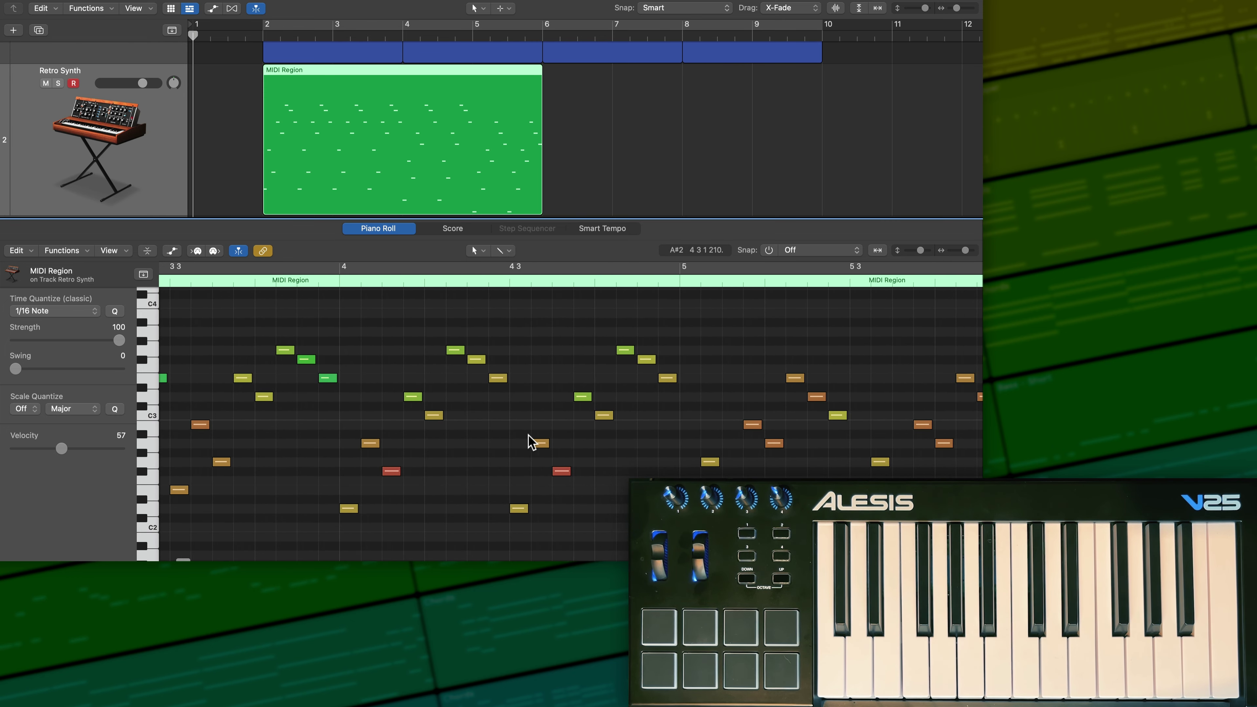
{"action": "key", "text": "p"}
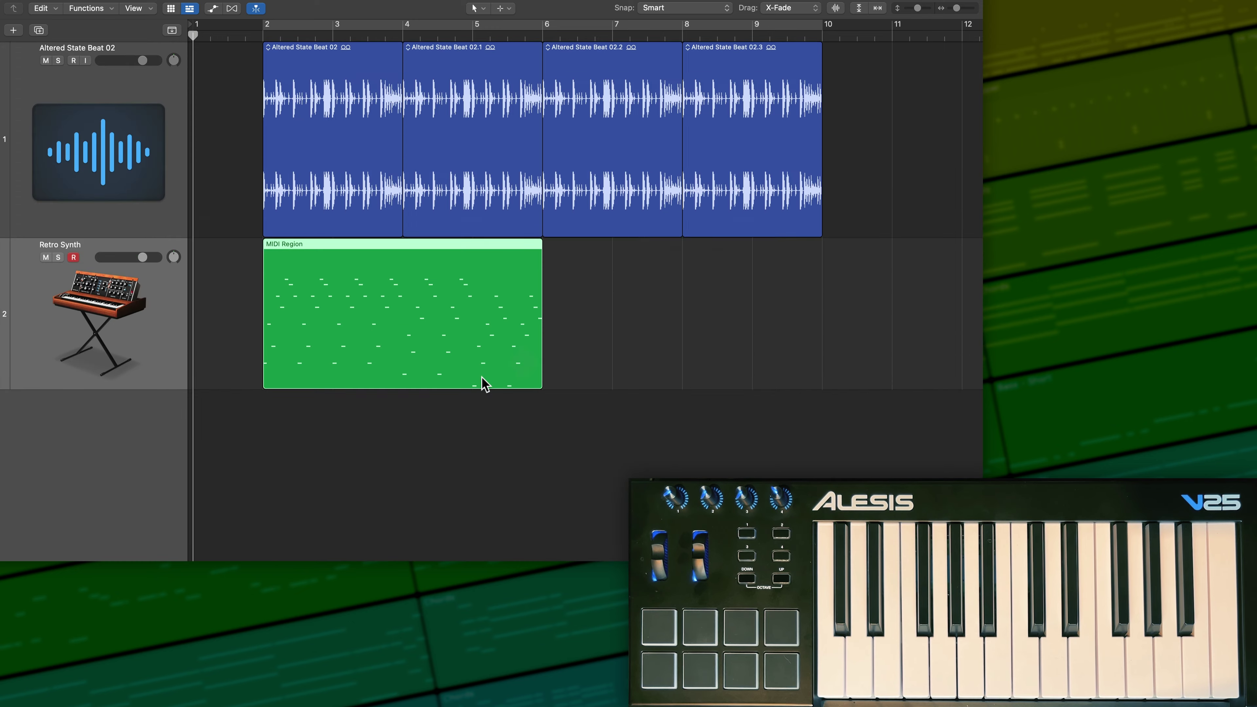
Repeat the four-bar MIDI region once on the Retro Synth track and play the arrangement with cycle mode on
{"action": "key", "text": "super+r"}
{"action": "key", "text": "c"}
{"action": "key", "text": "space"}
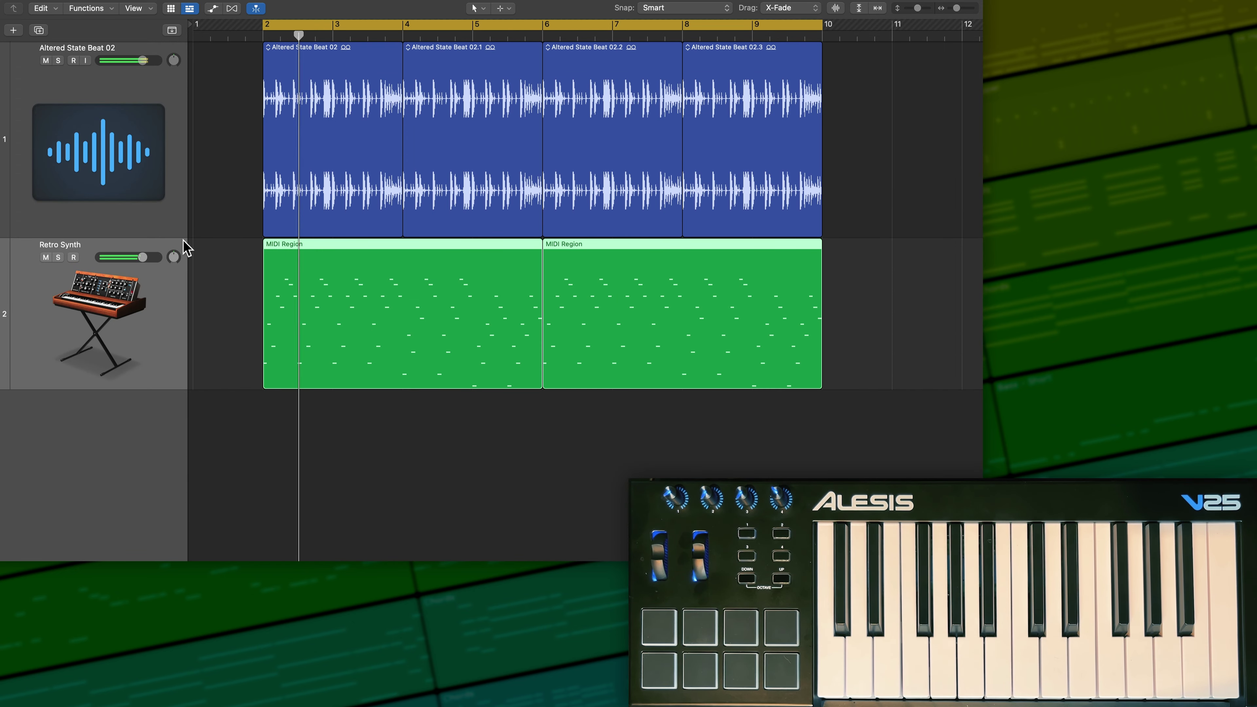
Reduce the Retro Synth track's height slightly, and briefly open and close the Retro Synth instrument window
{"action": "left_click_drag", "start_coordinate": [147, 386], "coordinate": [147, 367]}
{"action": "left_click", "coordinate": [99, 312]}
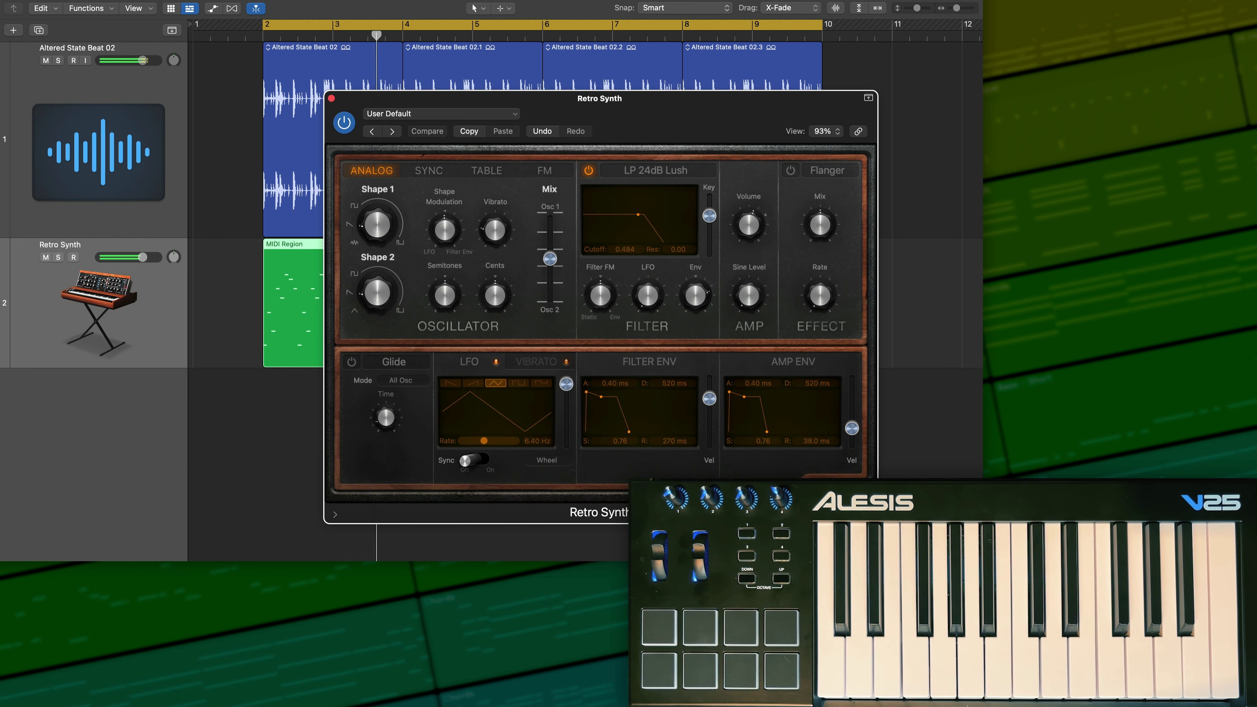
{"action": "left_click", "coordinate": [332, 97]}
{"action": "left_click", "coordinate": [201, 327]}
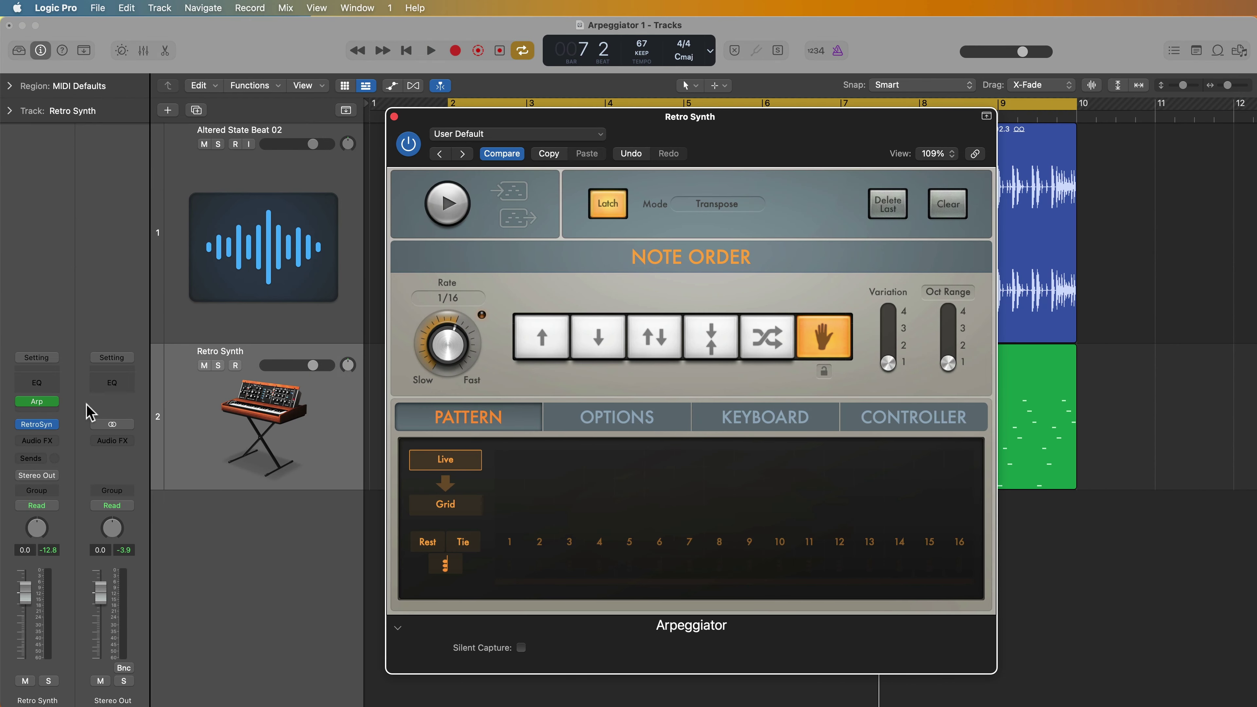
Look at the Record MIDI to Track Here option for the Arpeggiator's MIDI effect slot without choosing it
{"action": "left_click", "coordinate": [54, 403]}
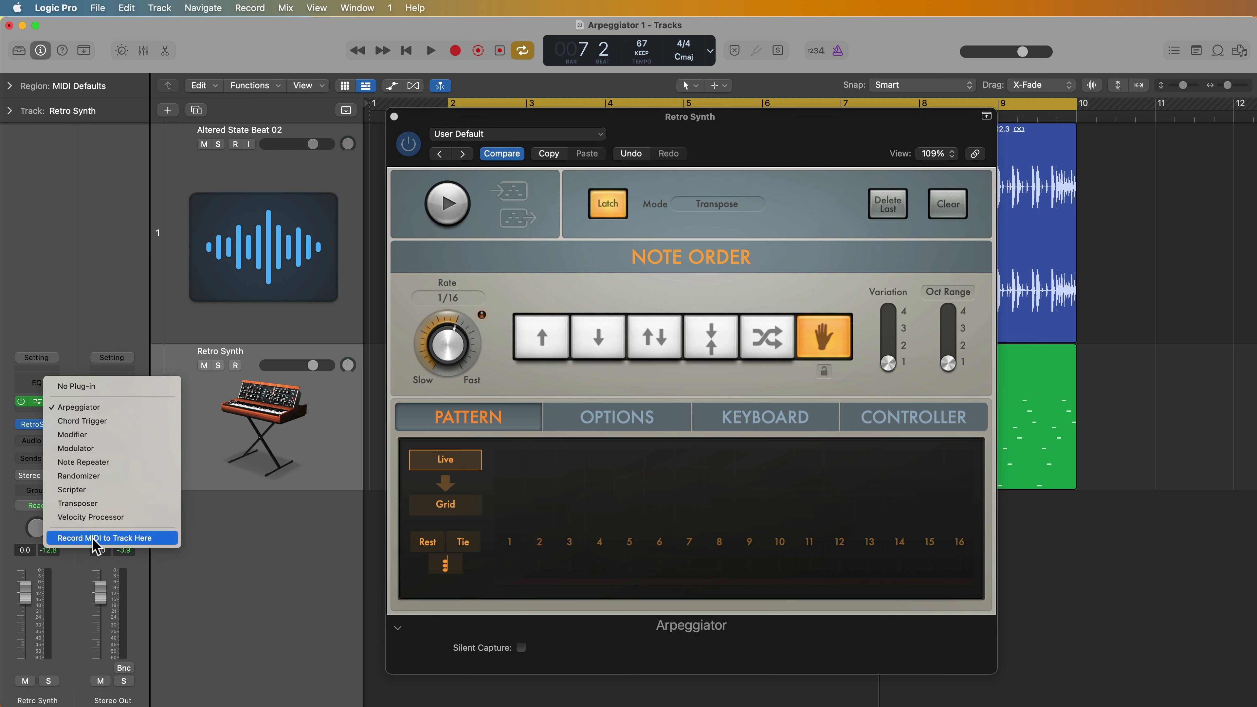
{"action": "left_click", "coordinate": [690, 379]}
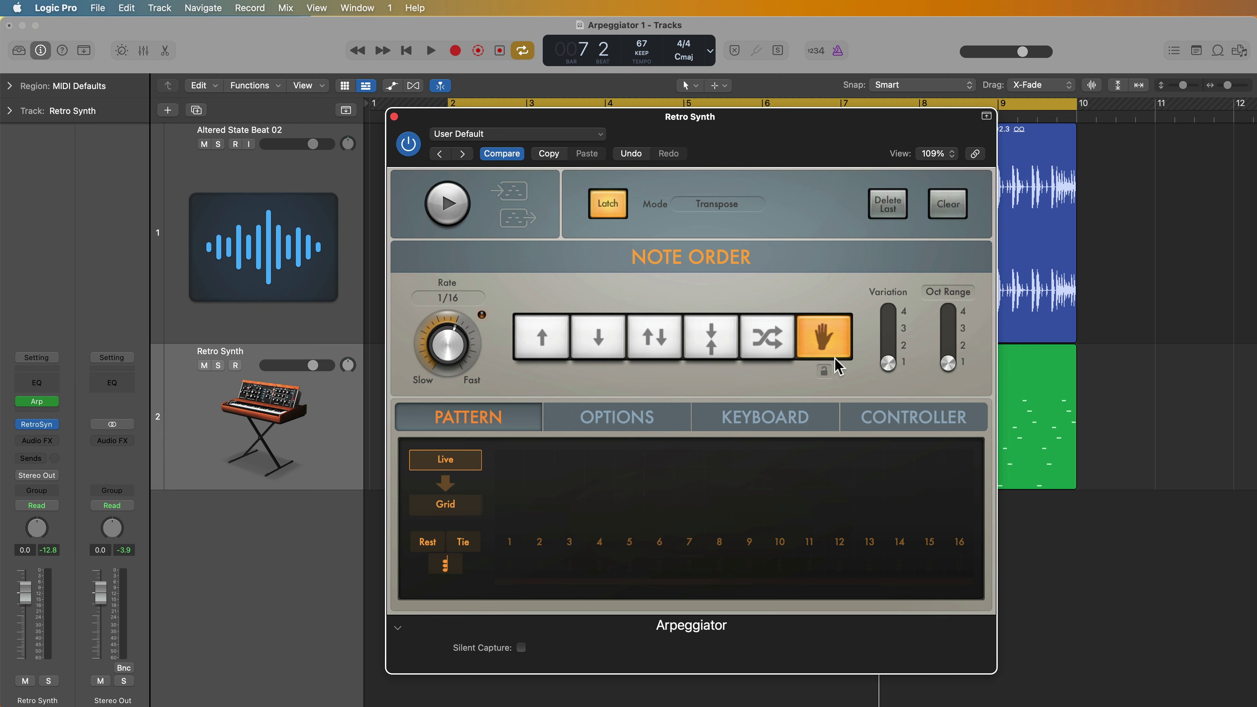
{"action": "left_click_drag", "start_coordinate": [721, 127], "coordinate": [901, 131]}
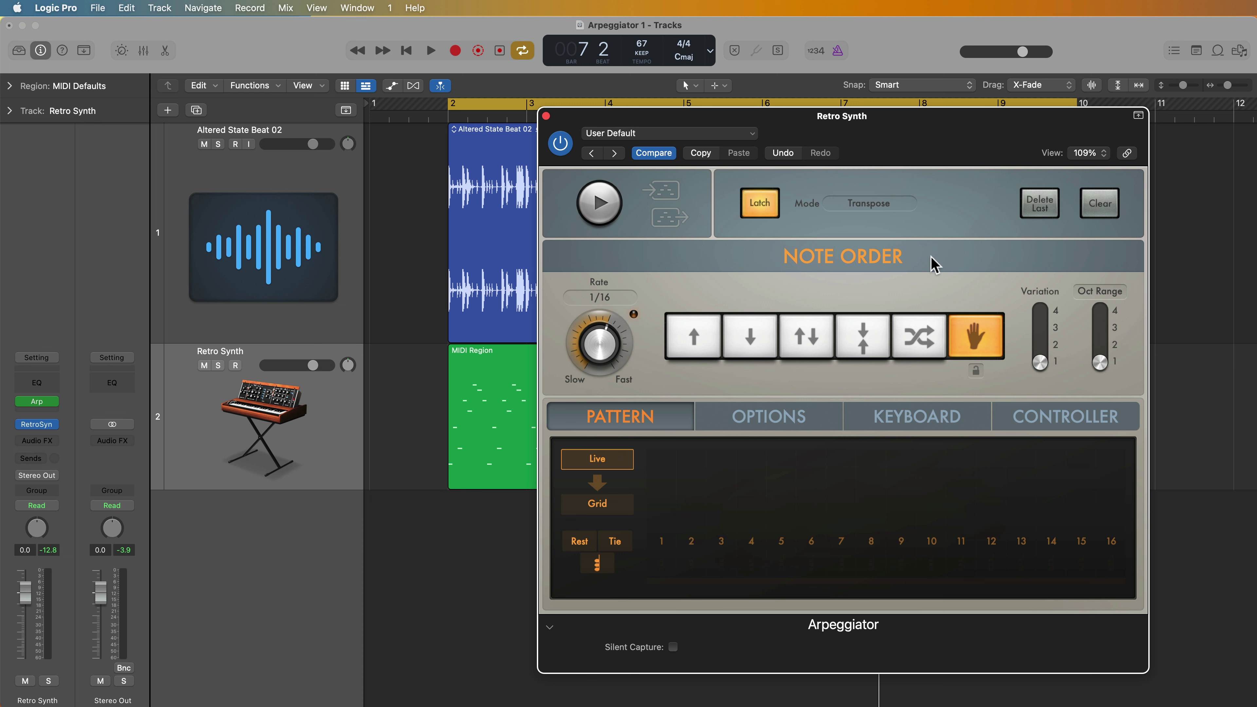
{"action": "left_click_drag", "start_coordinate": [976, 202], "coordinate": [824, 200]}
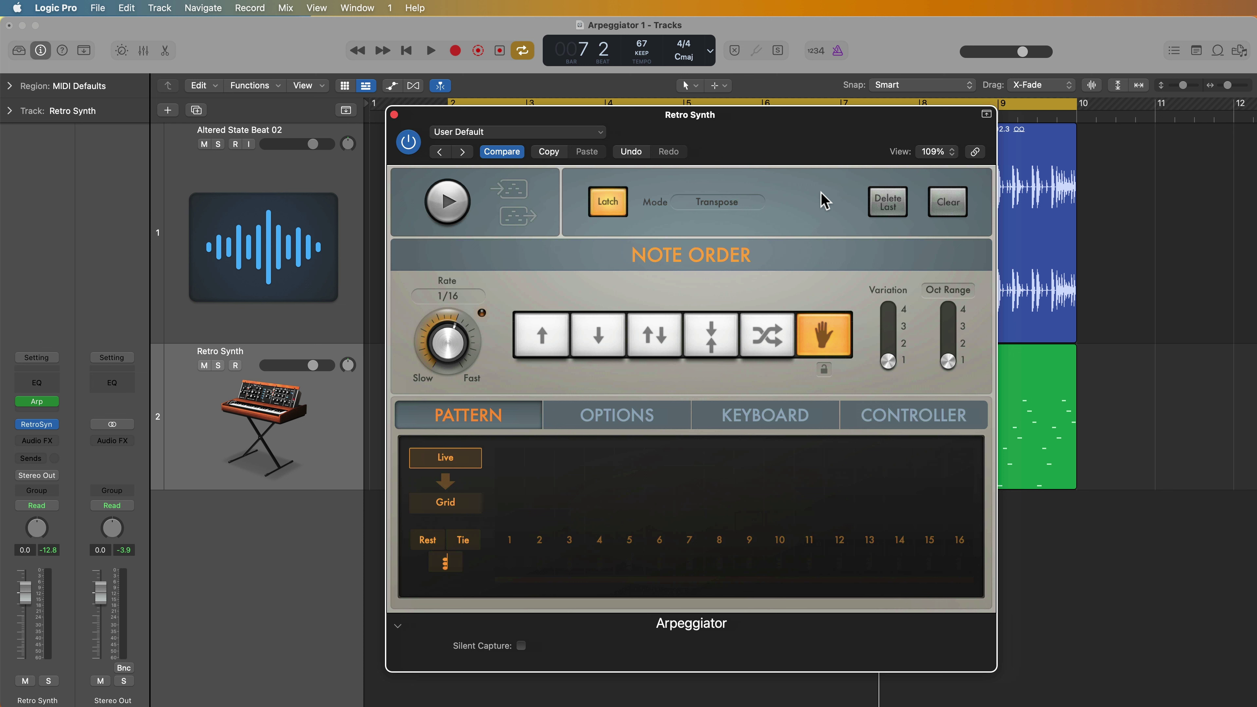